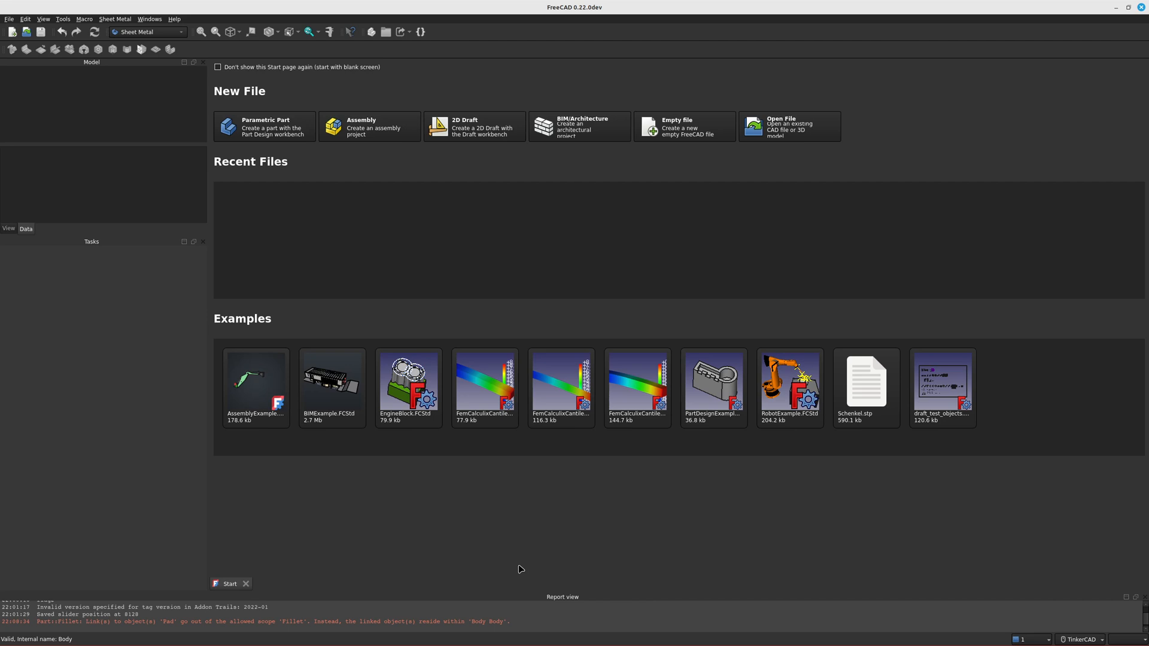
# Step: Create a new document and start a sheet metal base shape in the Sheet Metal workbench
pyautogui.click(6, 20)
pyautogui.click(24, 30)
pyautogui.click(35, 71)
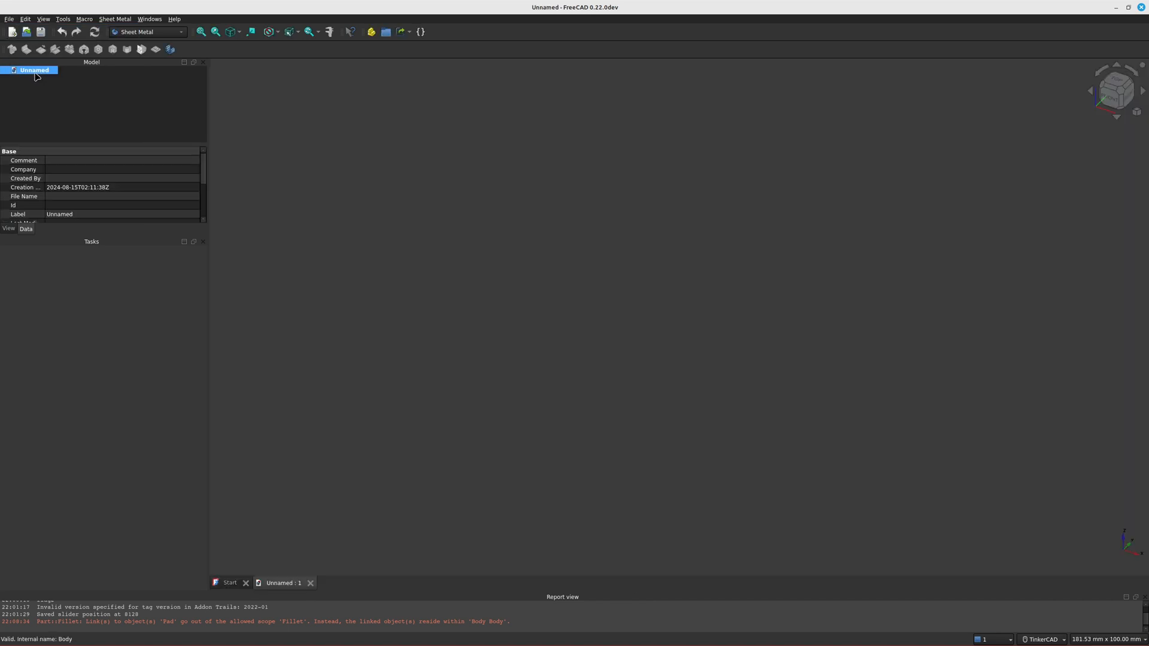
pyautogui.click(171, 34)
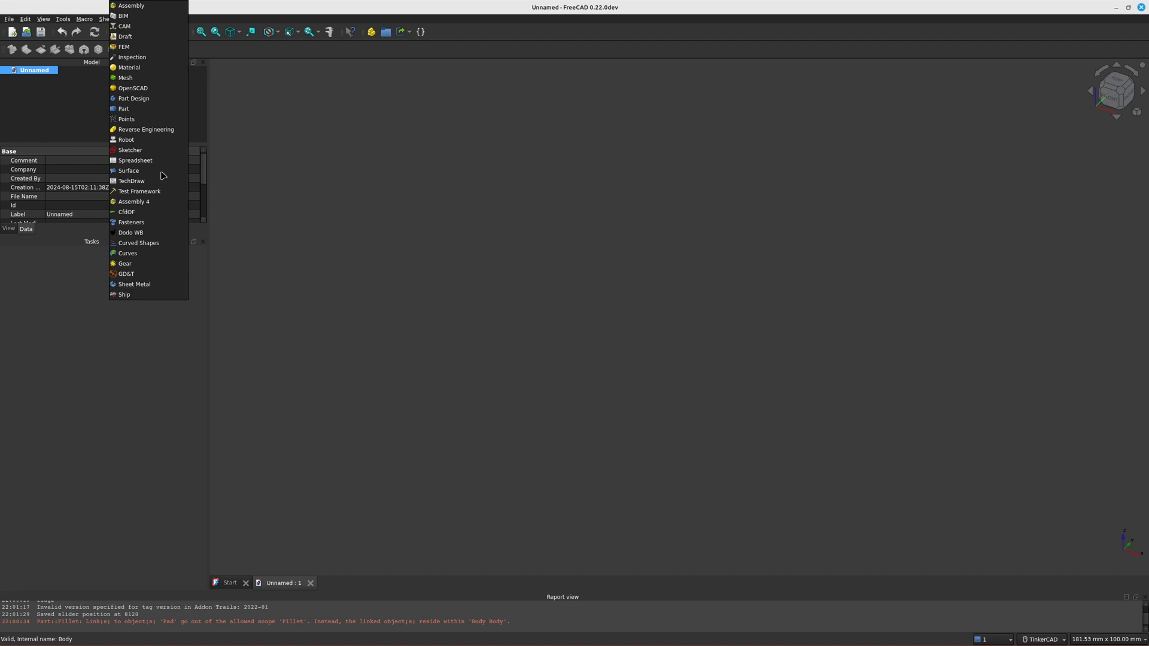
pyautogui.click(153, 285)
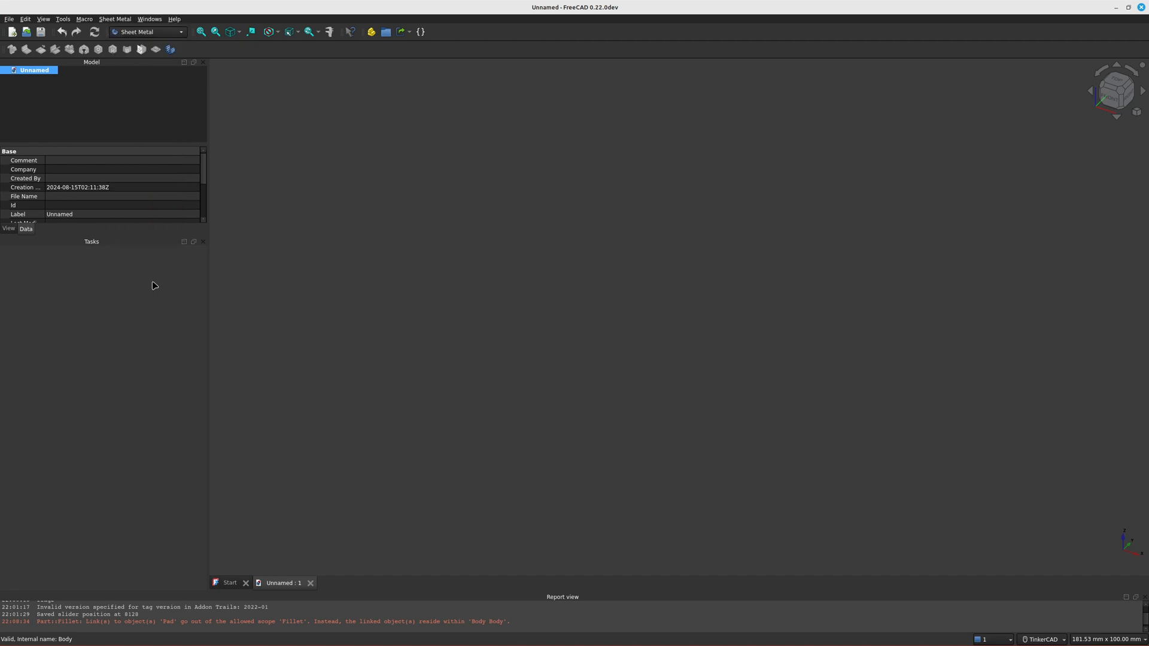
pyautogui.click(171, 50)
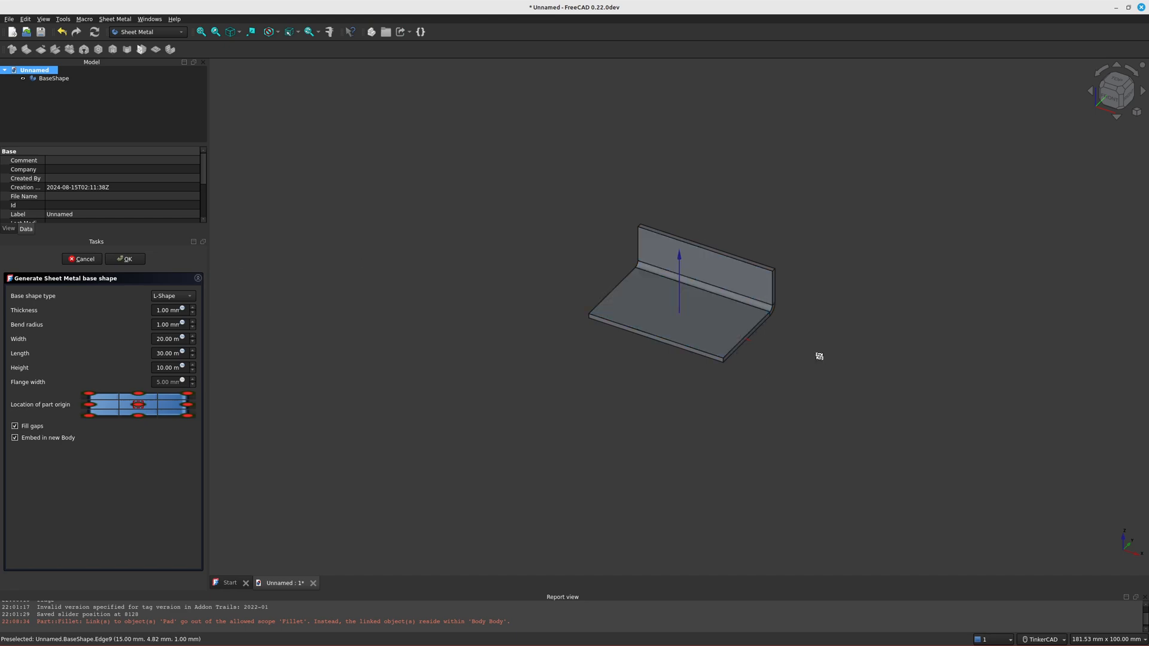
pyautogui.moveTo(819, 356); pyautogui.dragTo(742, 364, button='right')
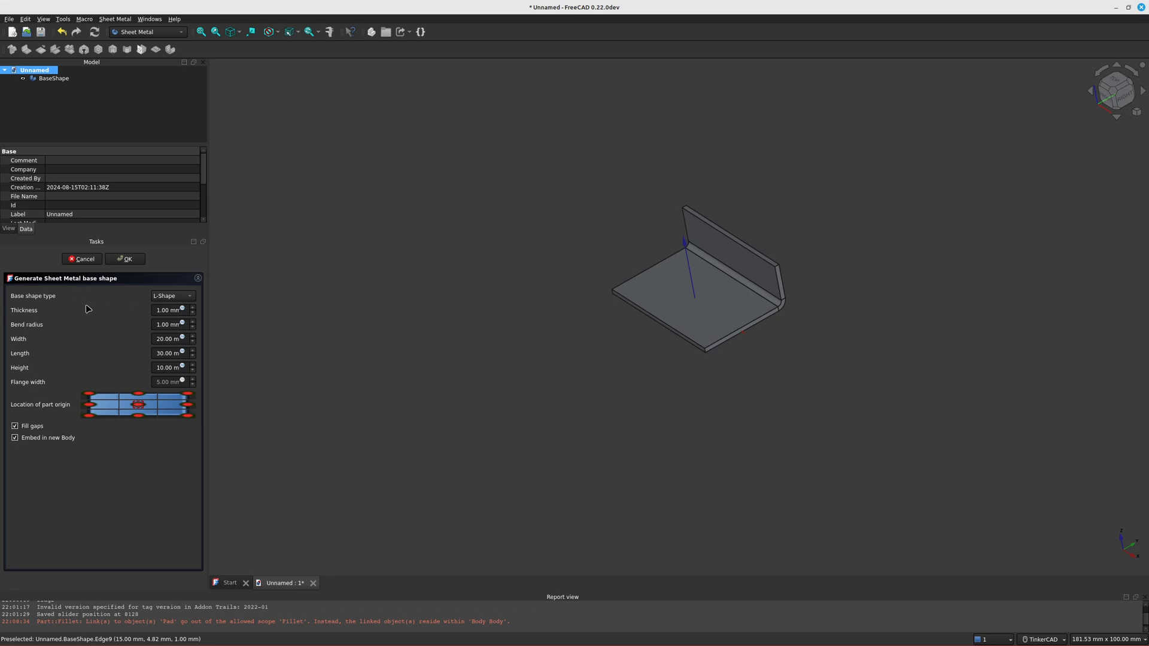
# Step: Preview the Tub and Hat types for the sheet metal base shape
pyautogui.click(170, 298)
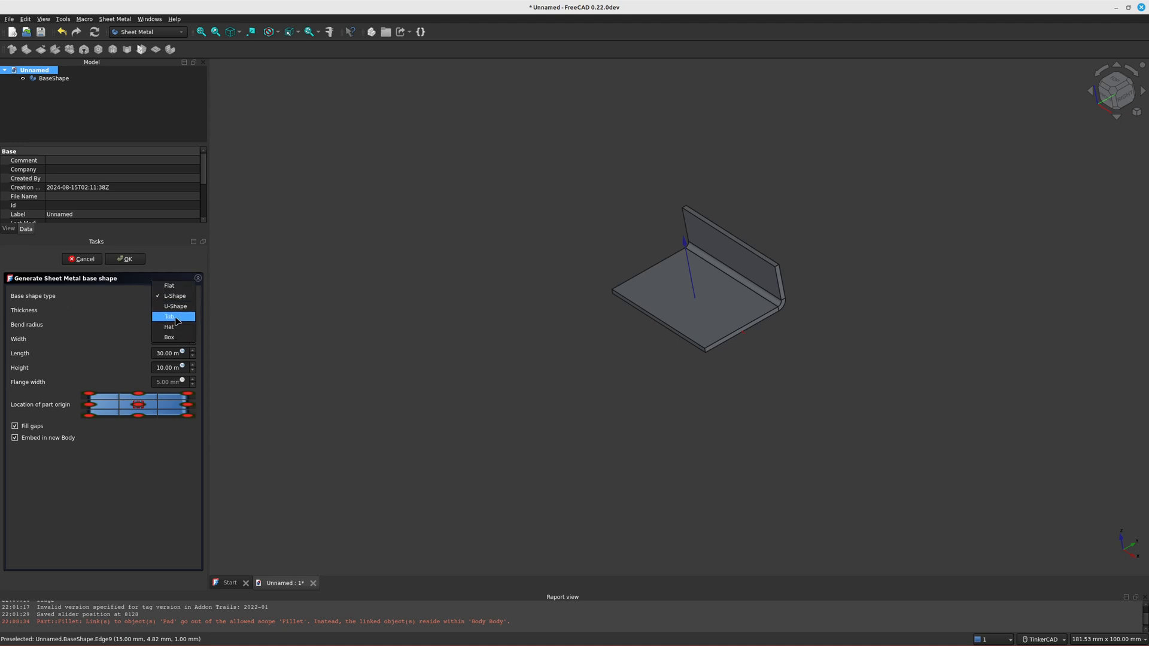
pyautogui.click(170, 316)
pyautogui.click(177, 298)
pyautogui.click(178, 305)
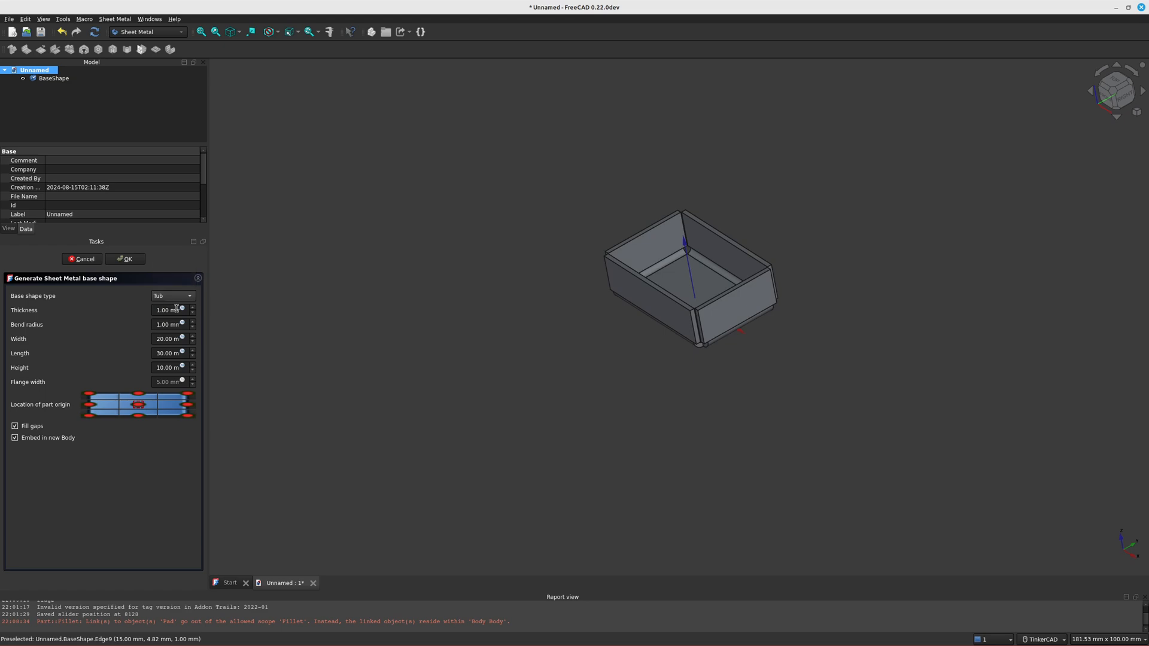
pyautogui.click(177, 299)
pyautogui.click(177, 306)
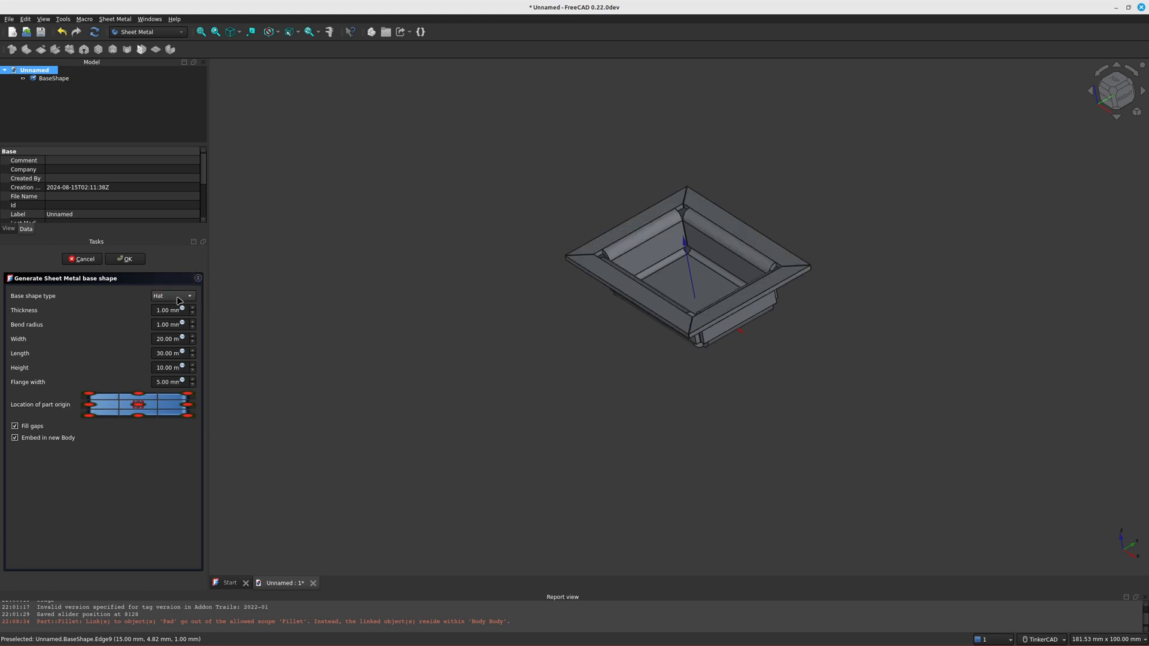
# Step: Set the base shape type to Flat with a width of 50 mm and a length of 50 mm
pyautogui.click(178, 296)
pyautogui.click(173, 244)
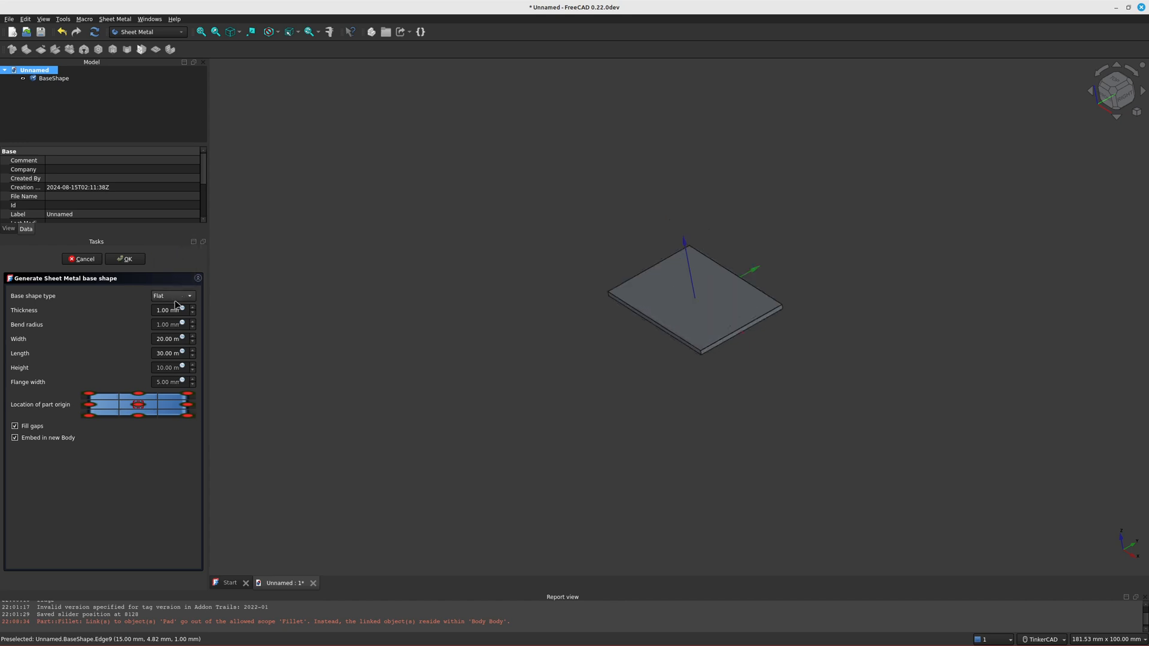
pyautogui.scroll(-1, 177, 307)
pyautogui.click(160, 341)
pyautogui.write('5')
pyautogui.press('Tab')
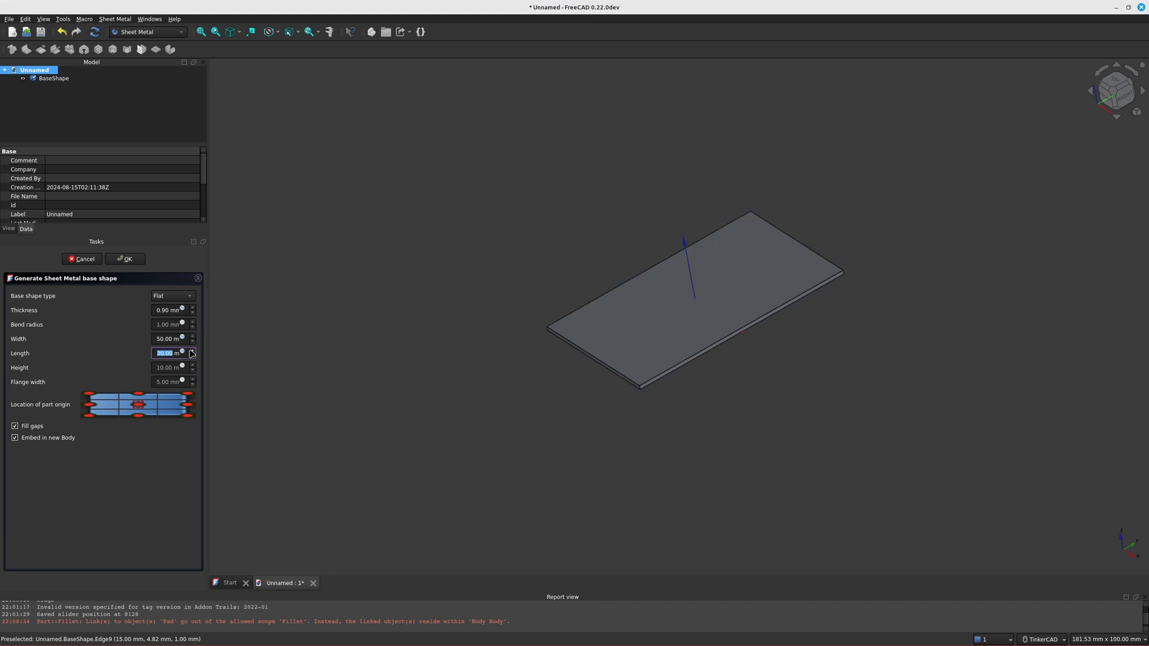
pyautogui.write('50')
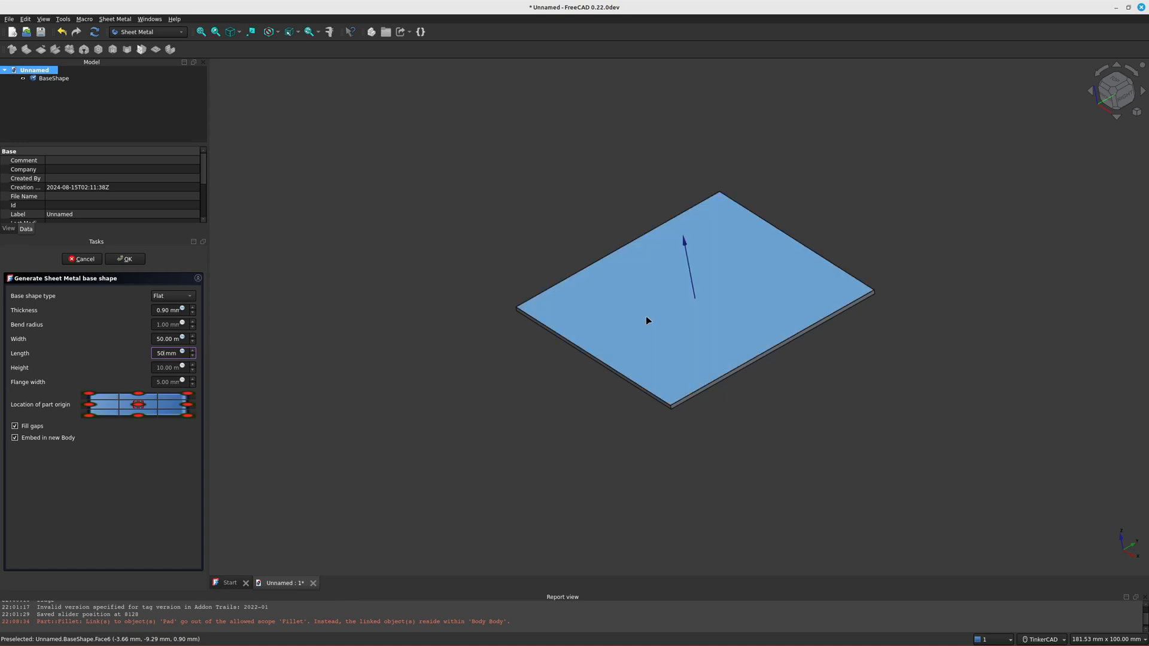
# Step: Set the flat base shape's thickness to 1 mm and create it in a new body
pyautogui.doubleClick(170, 310)
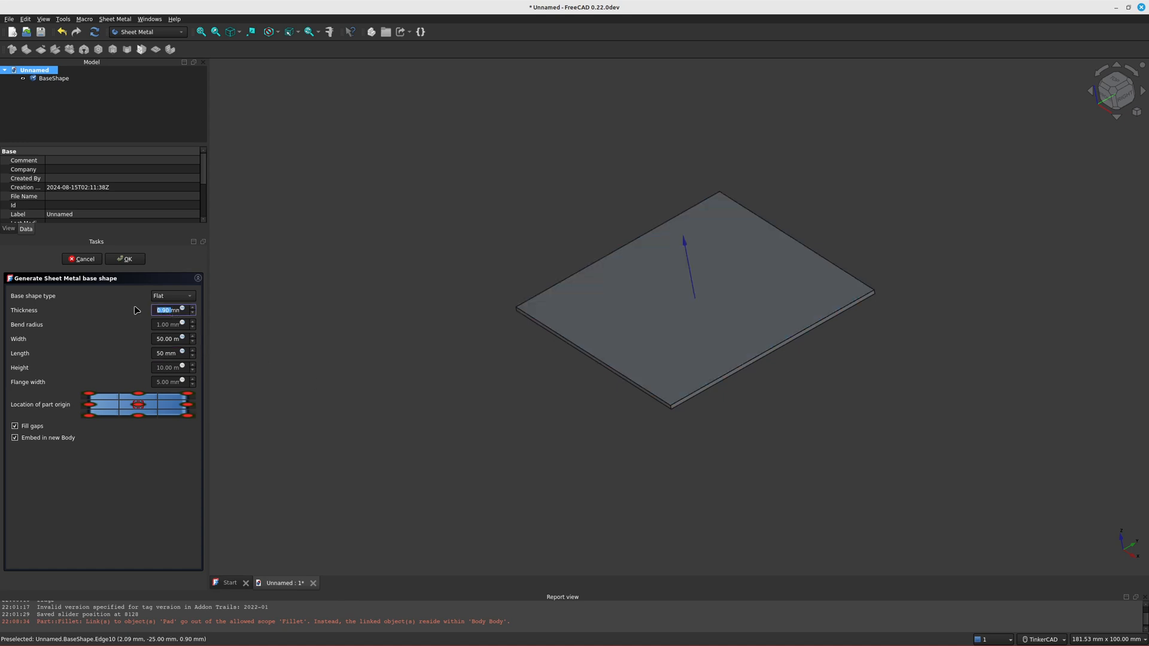
pyautogui.write('1')
pyautogui.press('Tab')
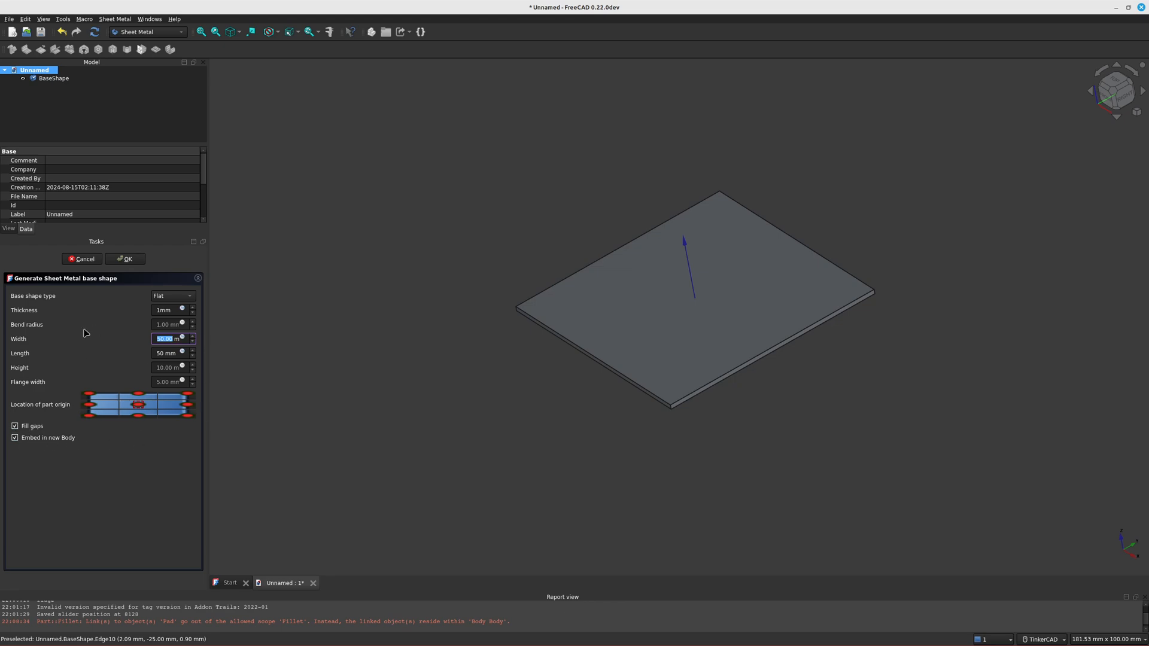
pyautogui.click(125, 259)
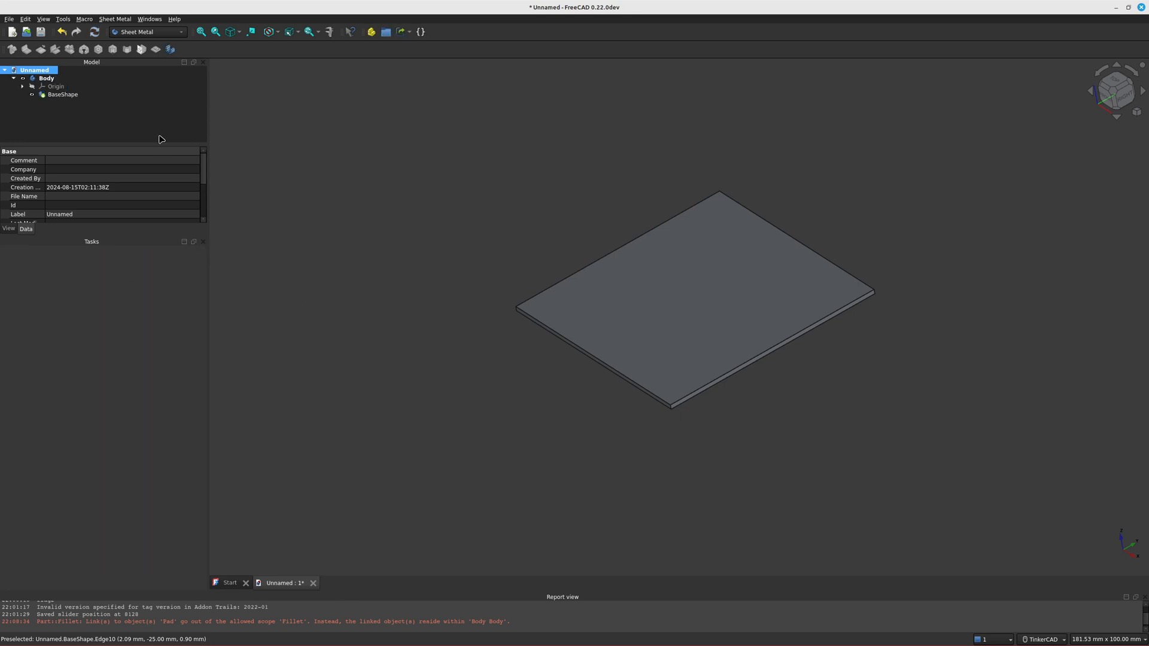
pyautogui.click(51, 80)
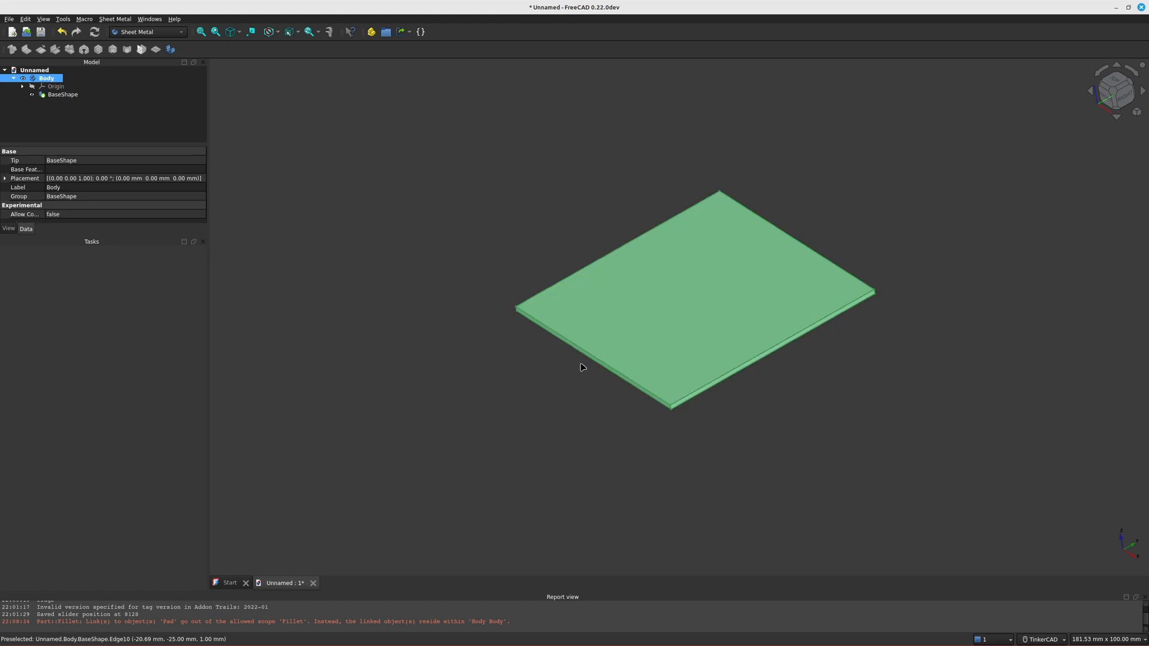
pyautogui.click(81, 116)
pyautogui.click(40, 81)
pyautogui.click(42, 118)
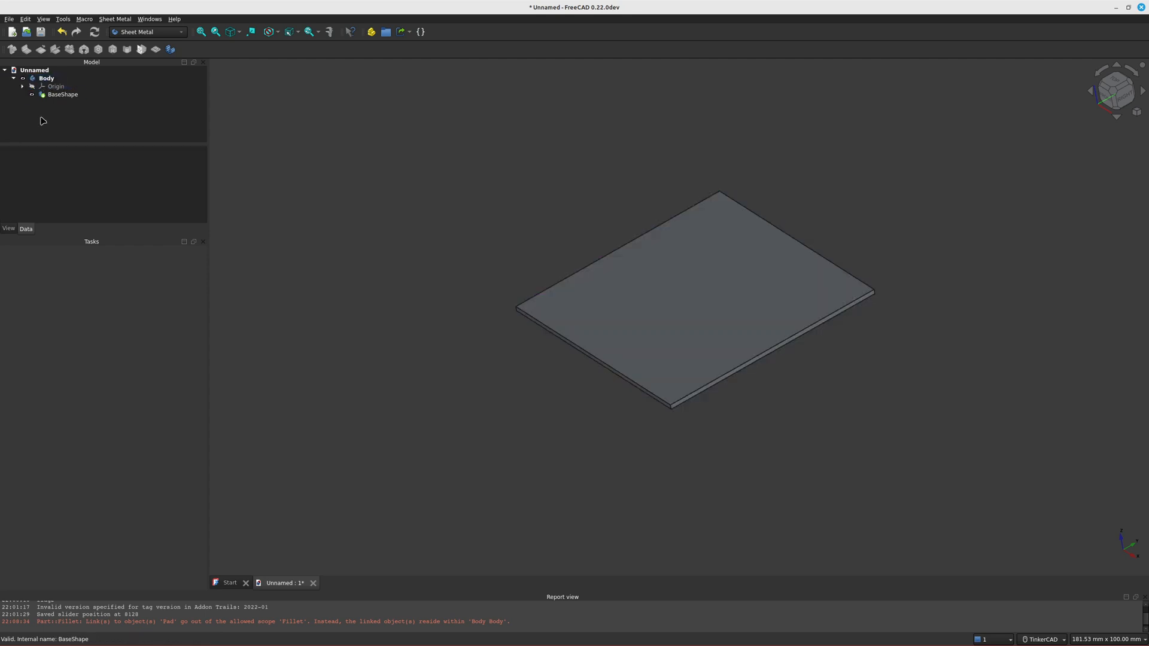
# Step: Switch to the Part Design workbench and add a second body to the document
pyautogui.click(30, 72)
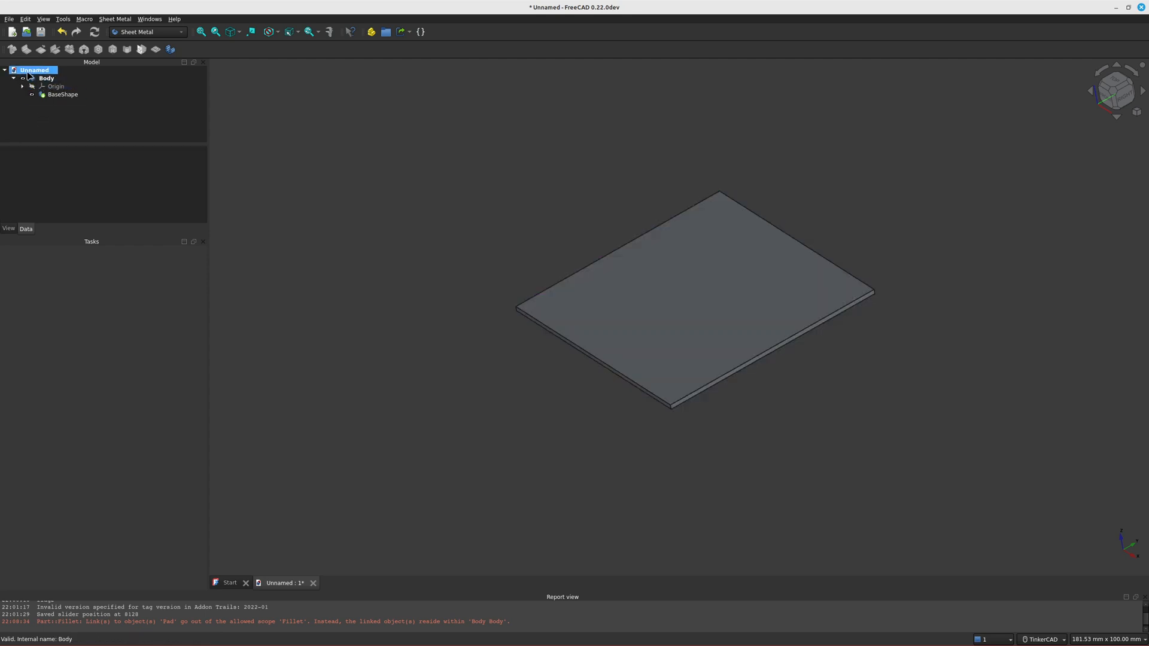
pyautogui.click(147, 31)
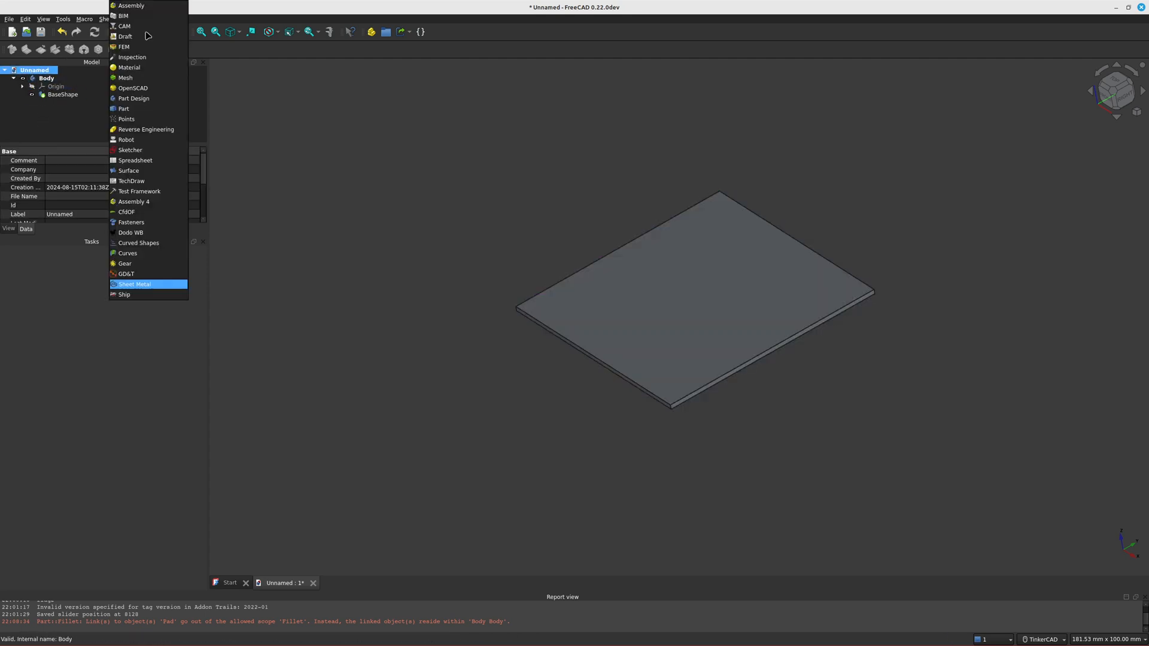
pyautogui.click(149, 98)
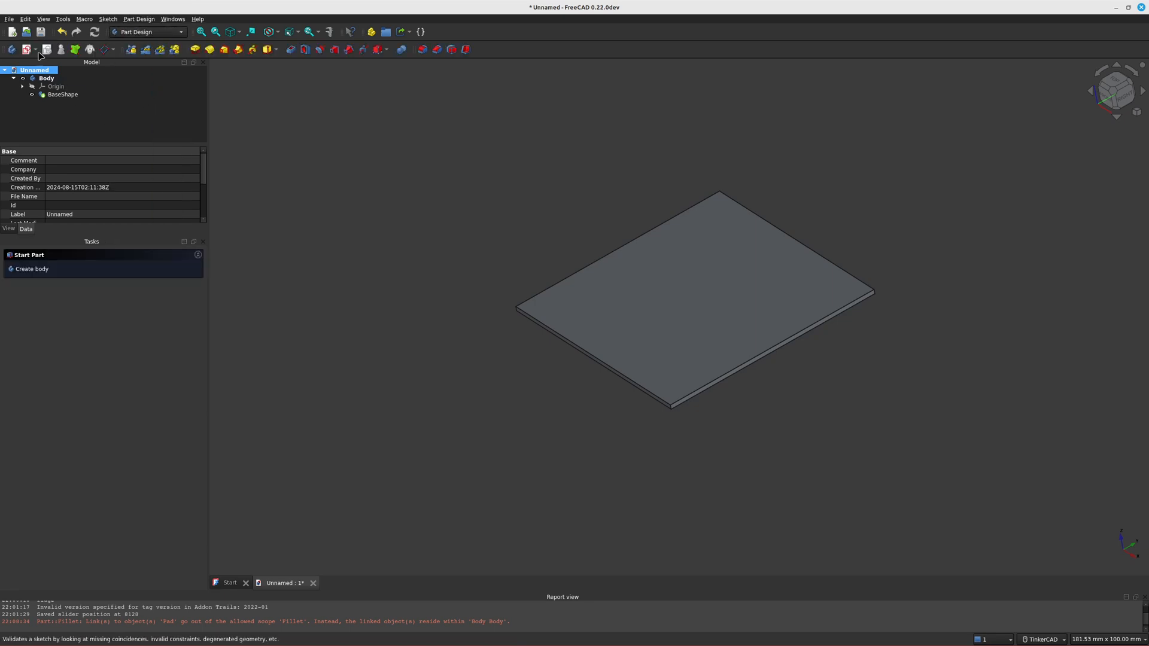
pyautogui.click(11, 50)
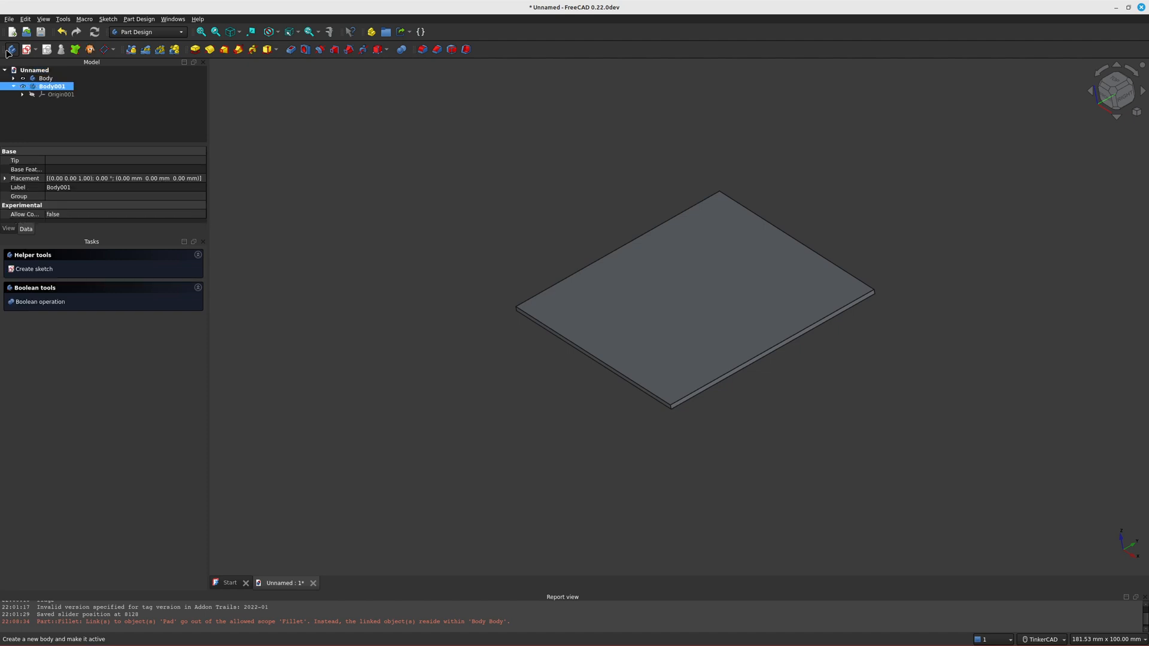
# Step: Hide the sheet metal body and start a sketch on the new body's XZ plane
pyautogui.click(45, 79)
pyautogui.press('space')
pyautogui.click(48, 87)
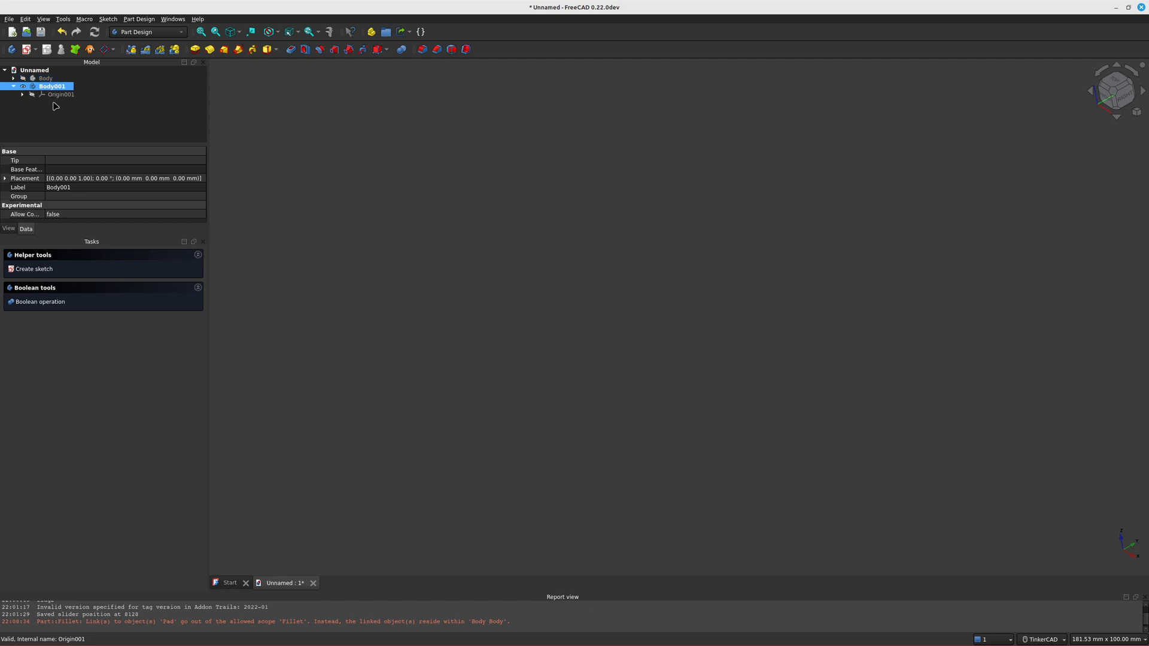
pyautogui.click(26, 50)
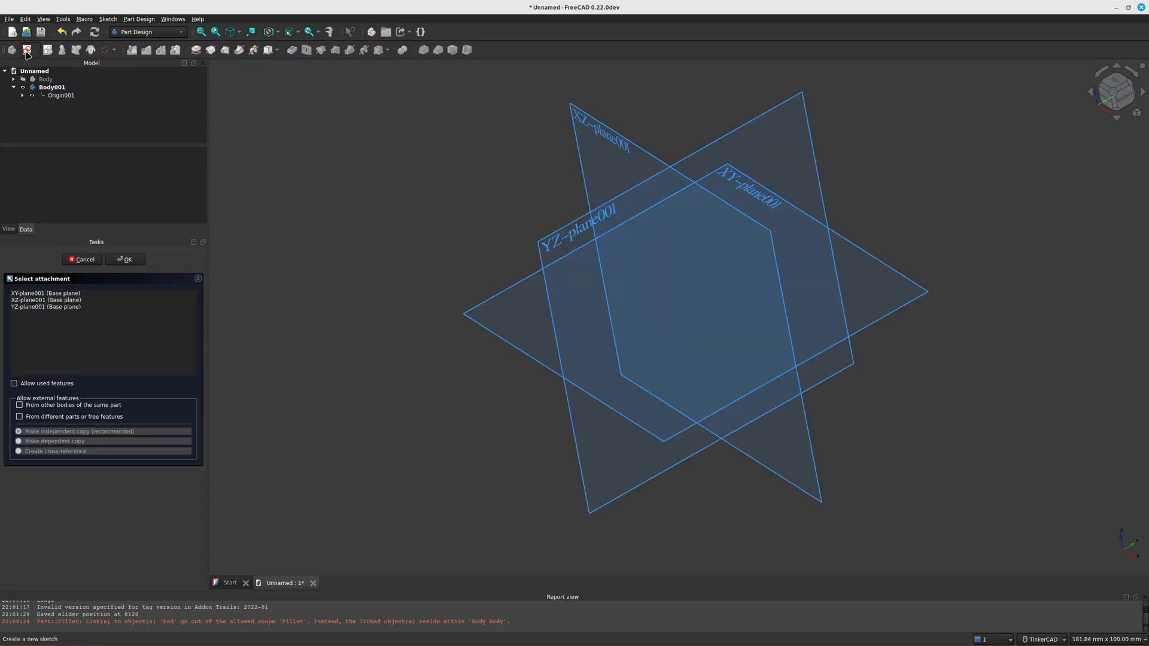
pyautogui.click(601, 132)
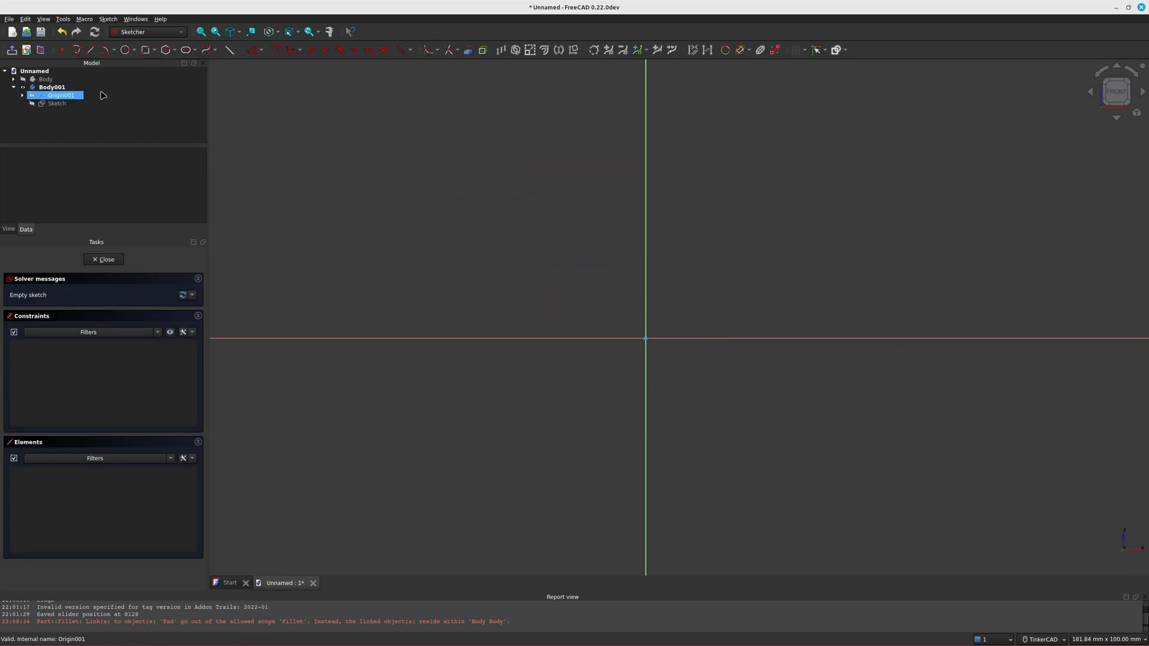
# Step: Show the sheet metal body temporarily to check its position against the sketch axes, then hide it again
pyautogui.click(75, 79)
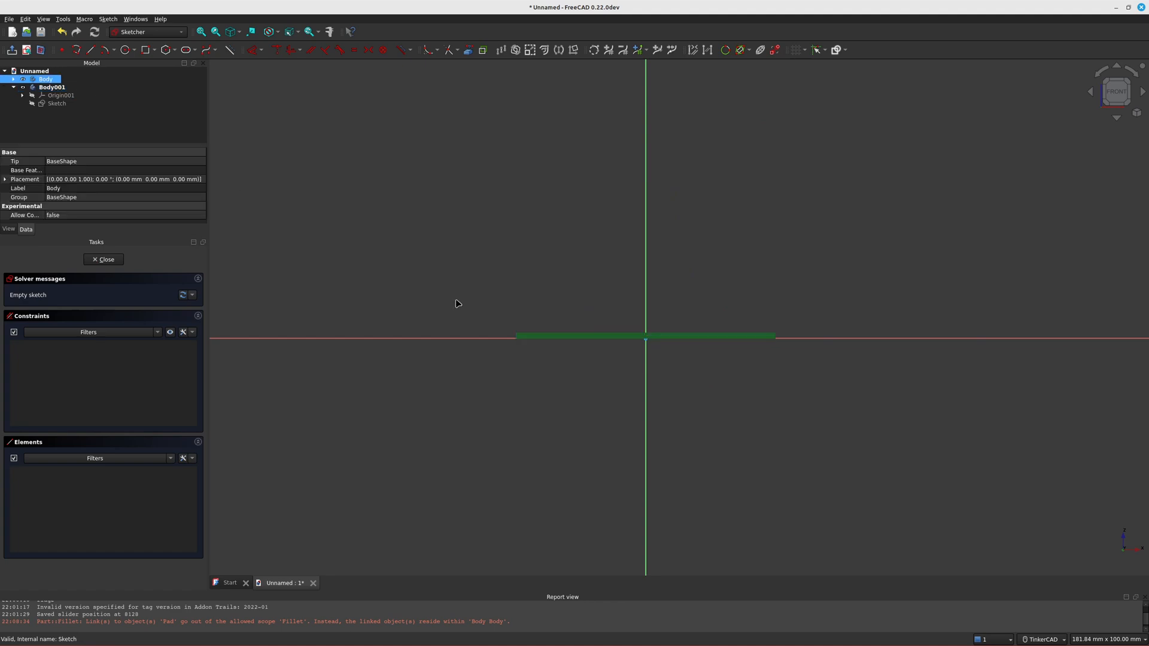
pyautogui.scroll(5, 638, 342)
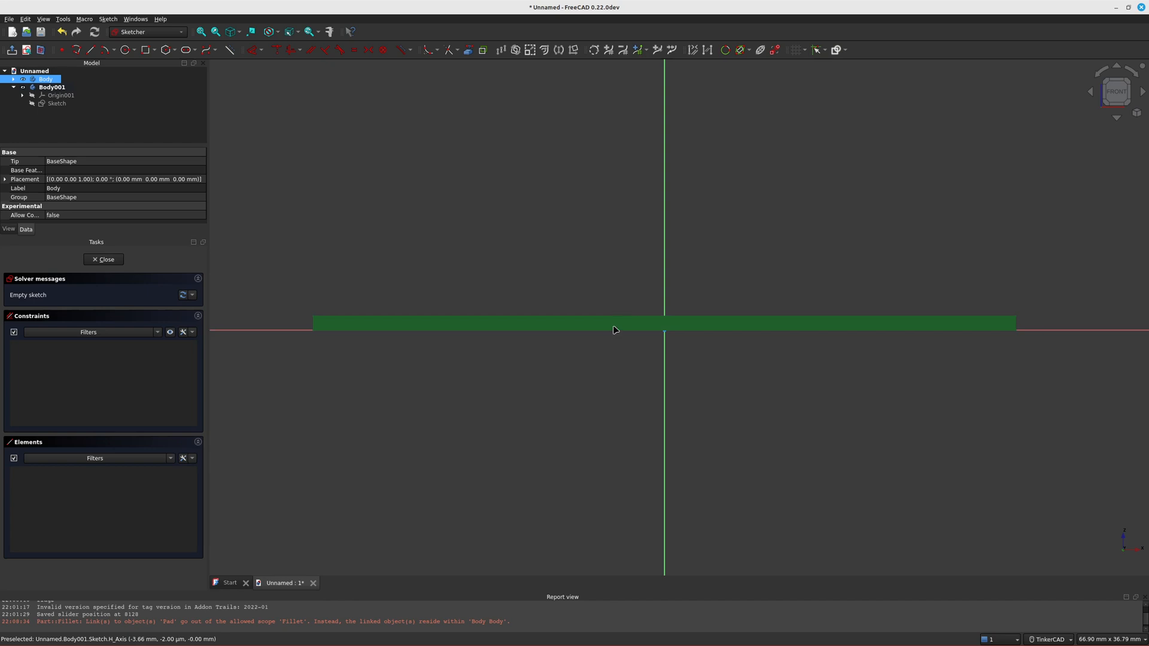
pyautogui.keyDown('ctrl'); pyautogui.click(45, 87); pyautogui.keyUp('ctrl')
pyautogui.click(43, 87)
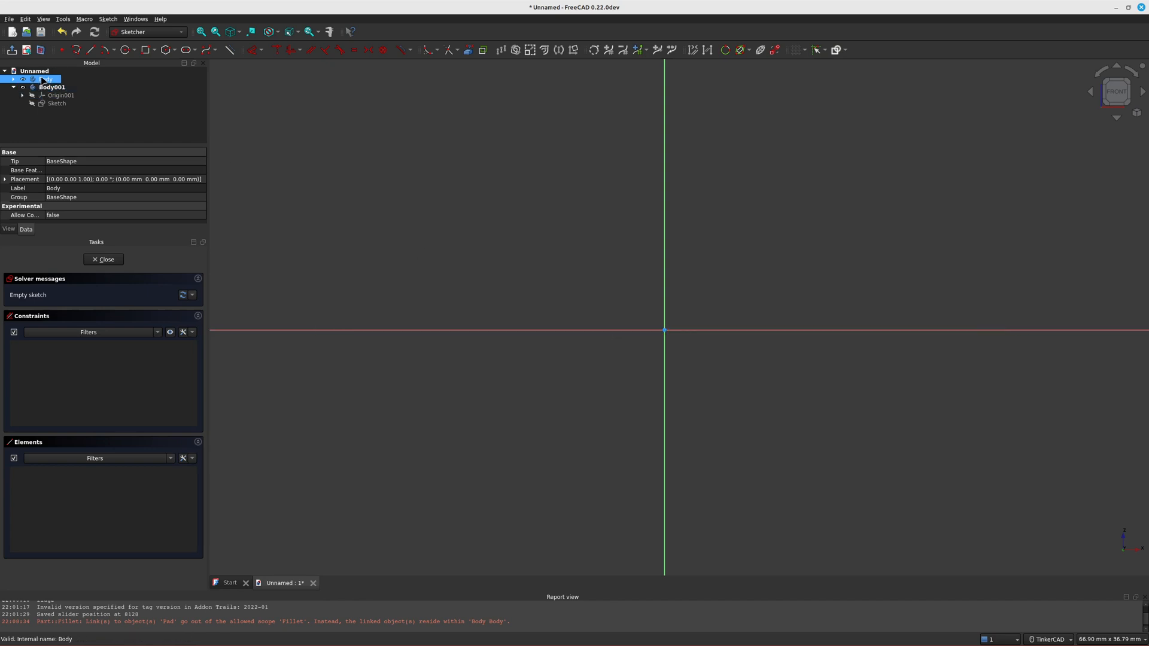
pyautogui.click(56, 104)
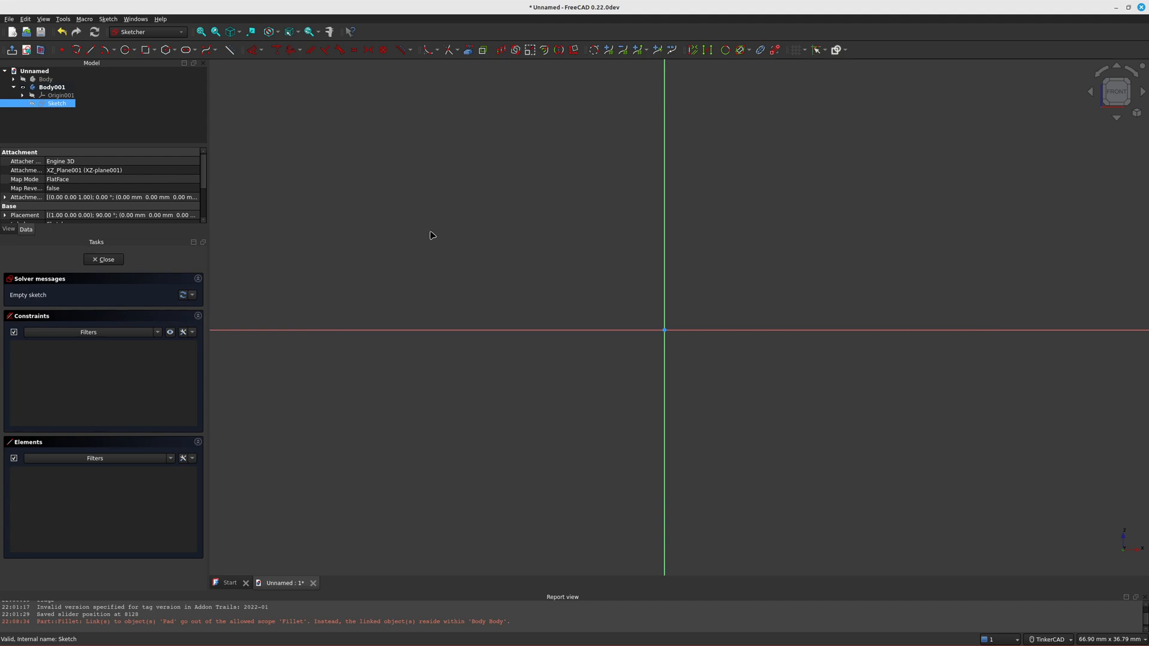
# Step: Turn on the sketch grid, draw a rectangle about 16 mm wide and 2 mm high around the origin, and close the sketch
pyautogui.click(796, 50)
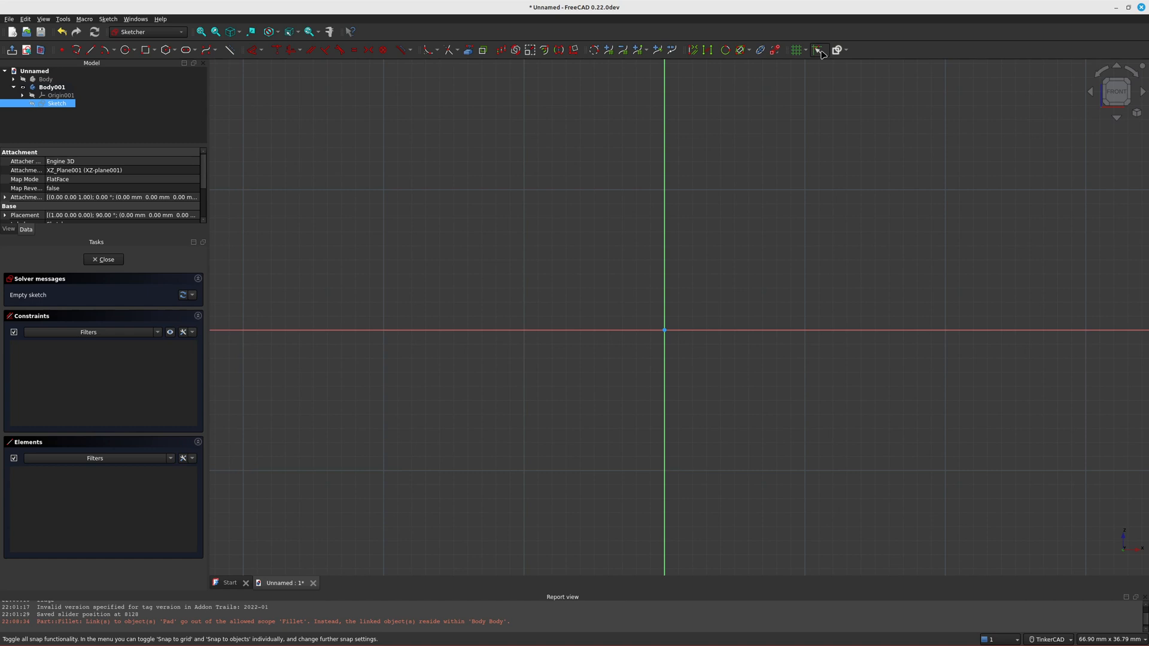
pyautogui.scroll(5, 677, 336)
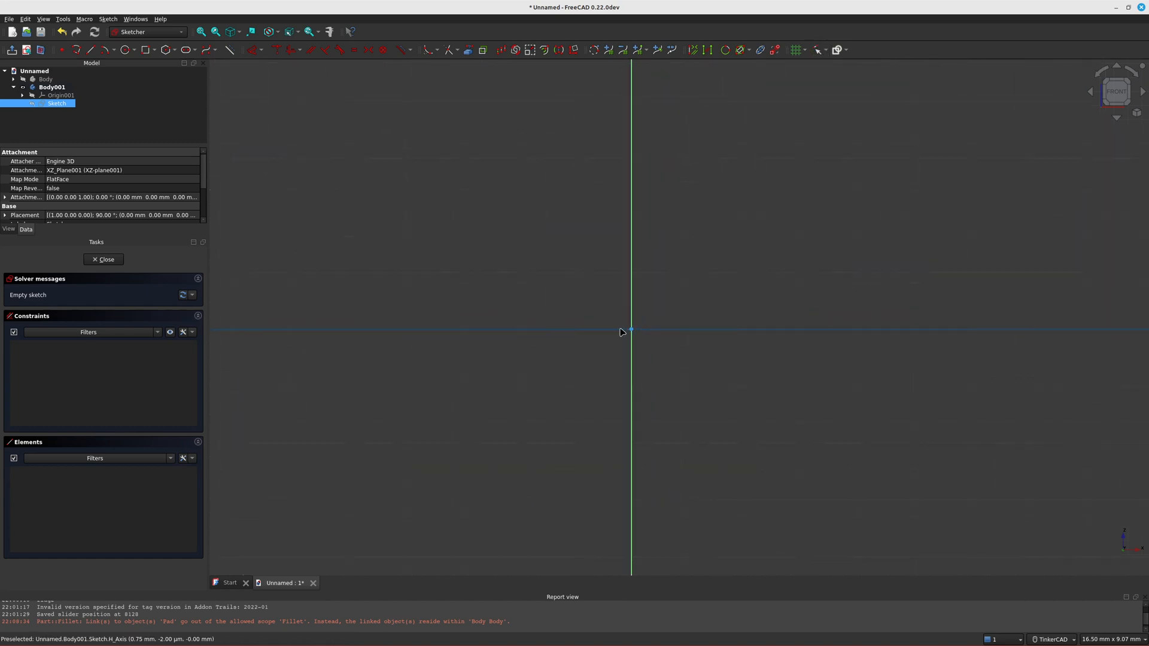
pyautogui.scroll(-2, 622, 332)
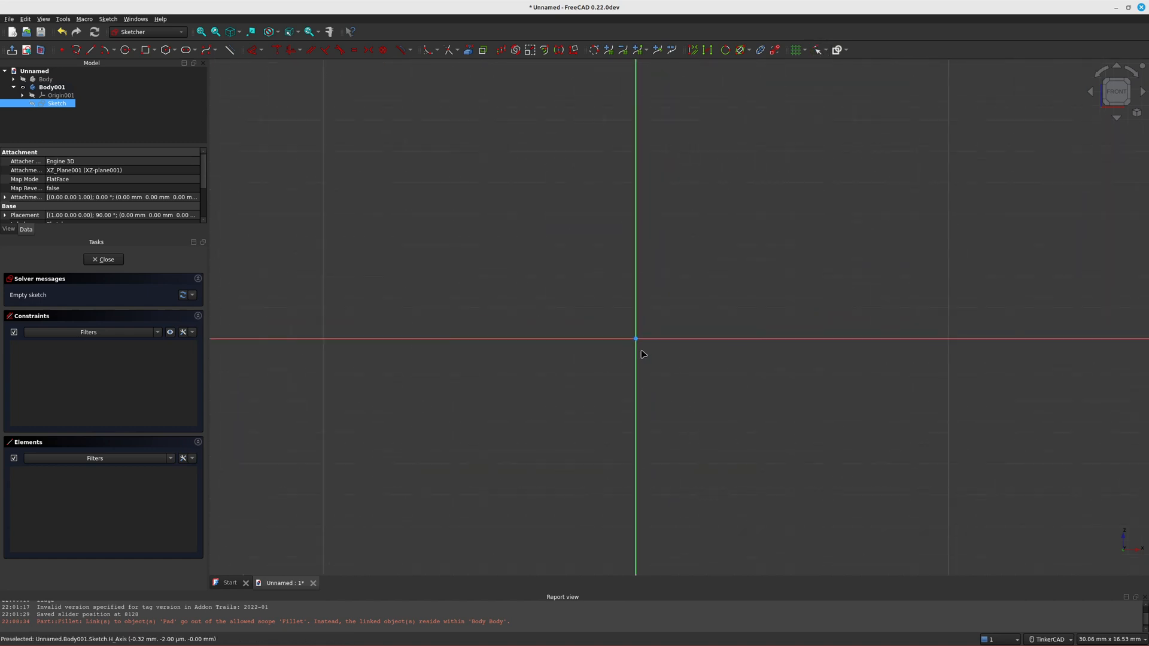
pyautogui.click(143, 52)
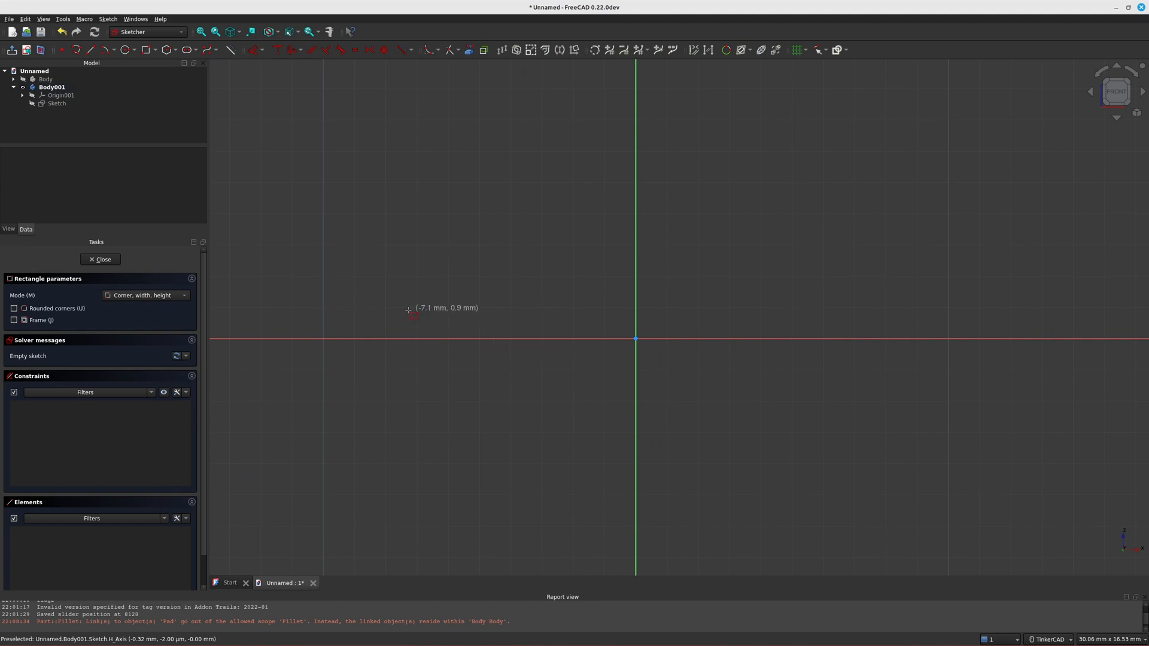
pyautogui.click(386, 309)
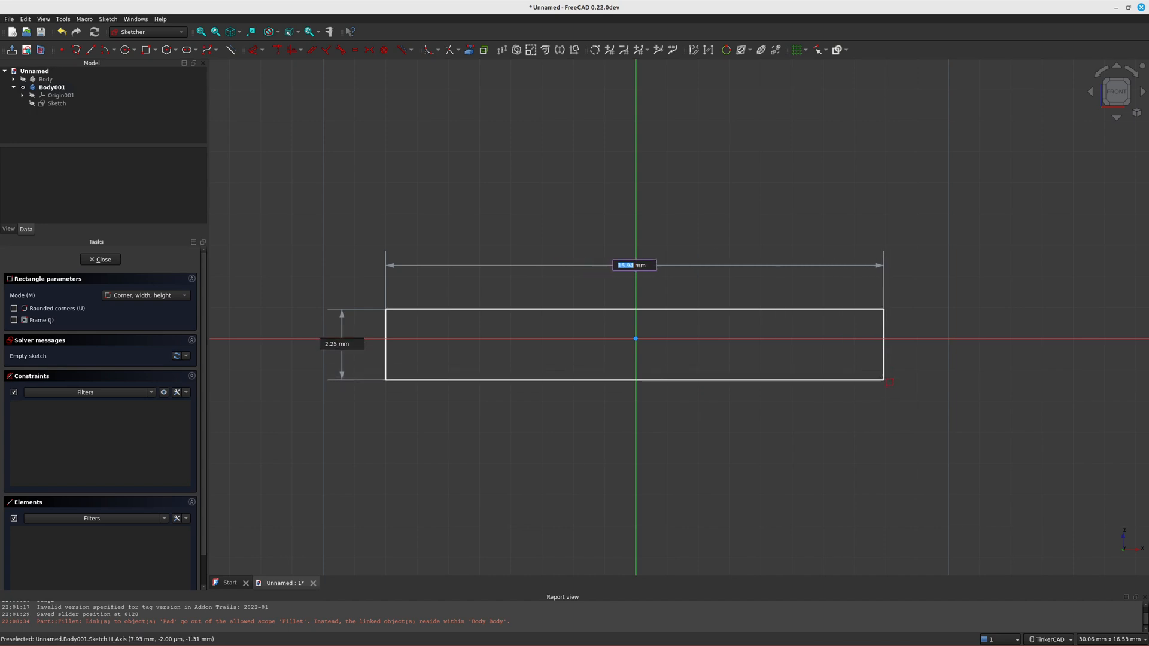
pyautogui.click(886, 372)
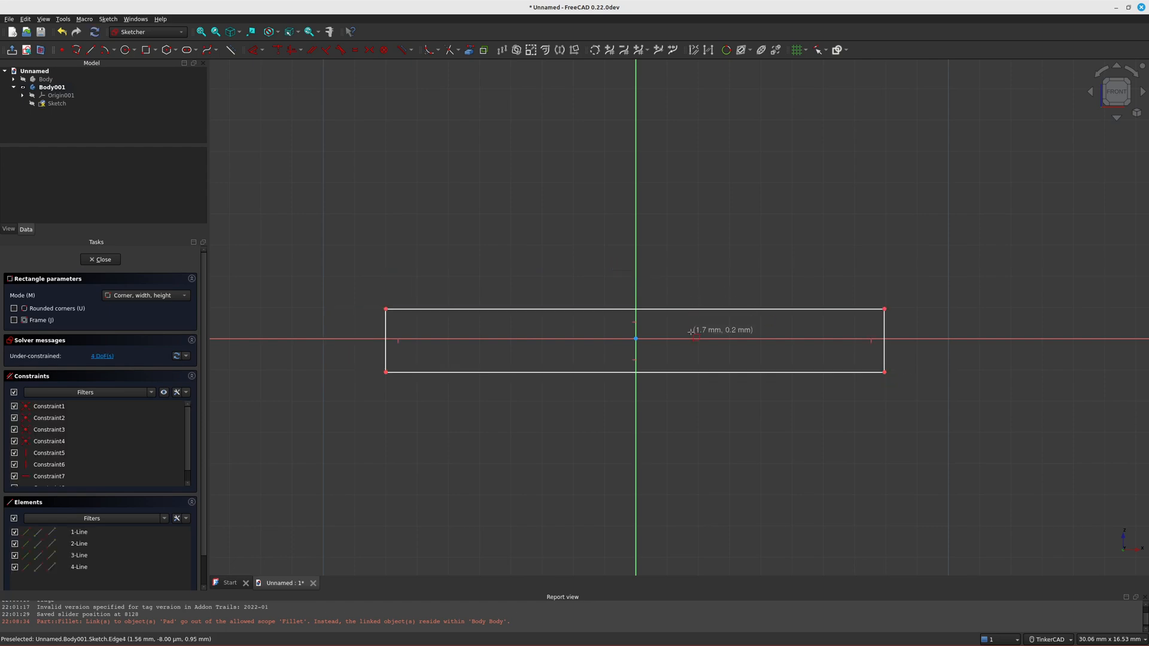
pyautogui.rightClick(720, 226)
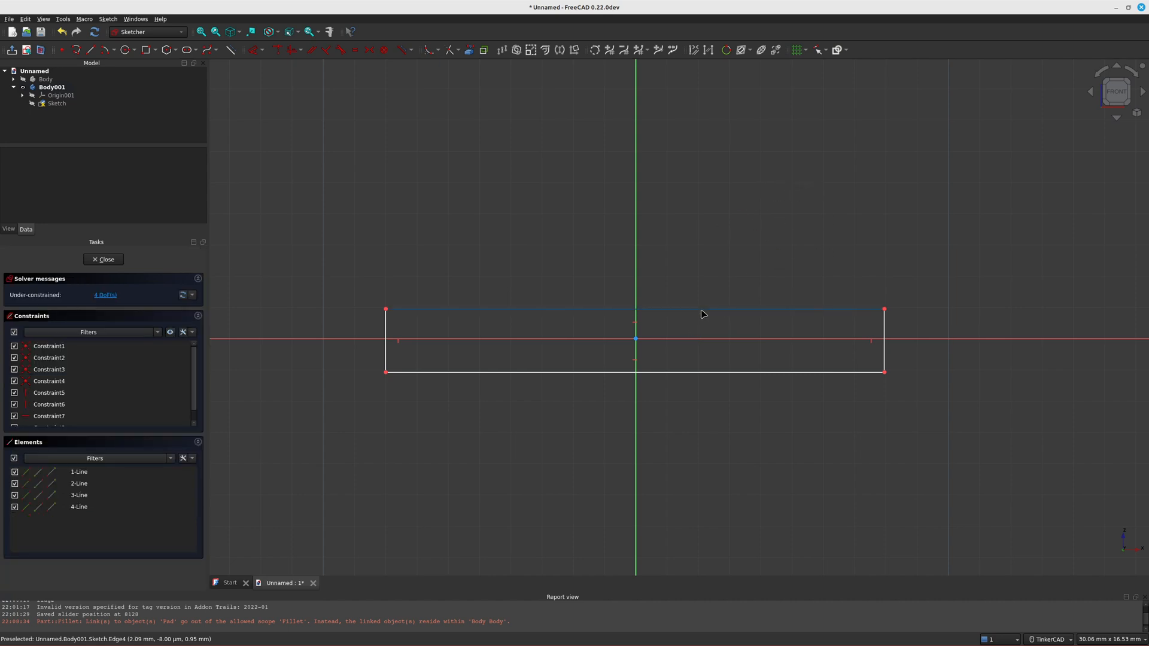
pyautogui.click(105, 259)
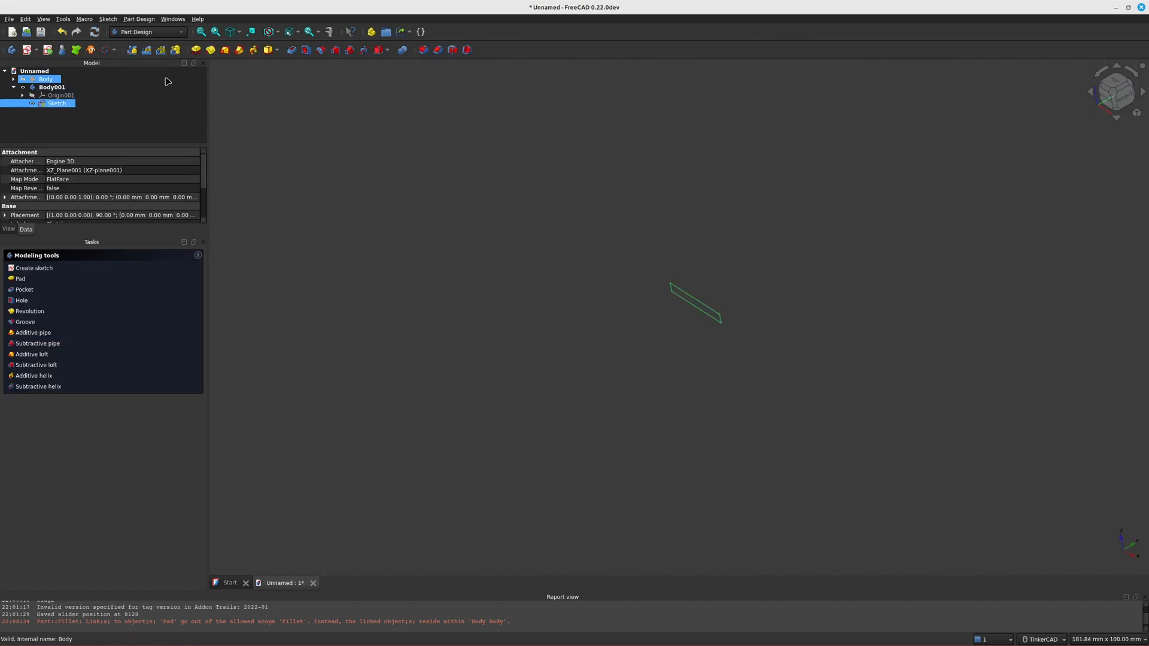
# Step: Pad the rectangle sketch 16 mm and show the sheet metal body again
pyautogui.click(195, 50)
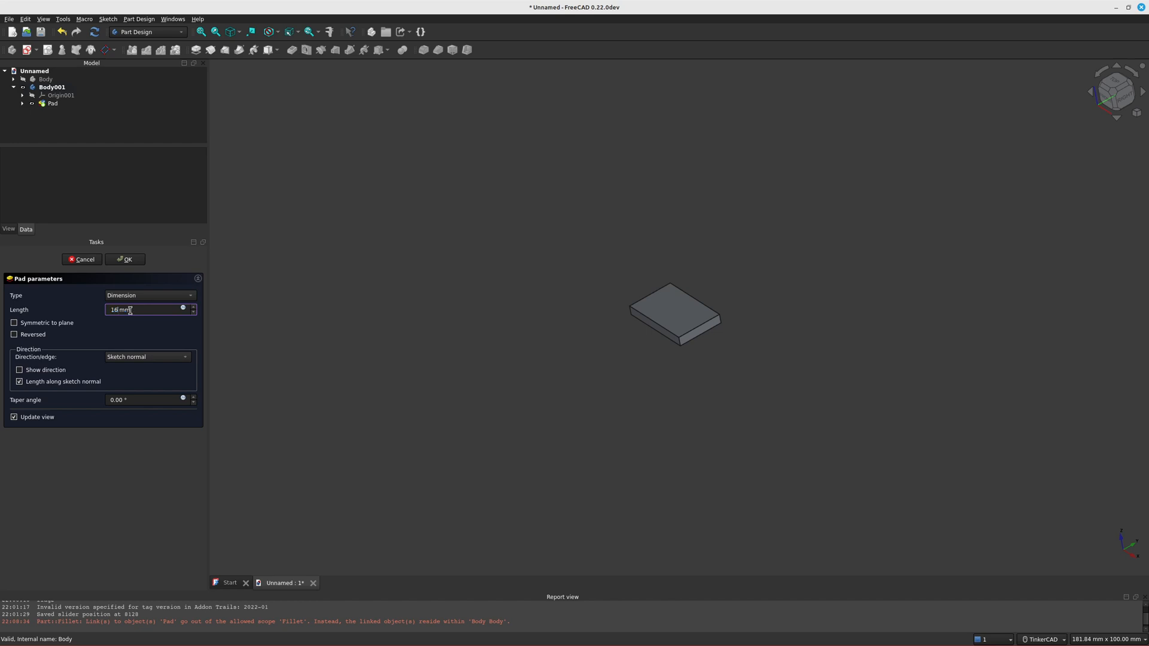
pyautogui.click(125, 260)
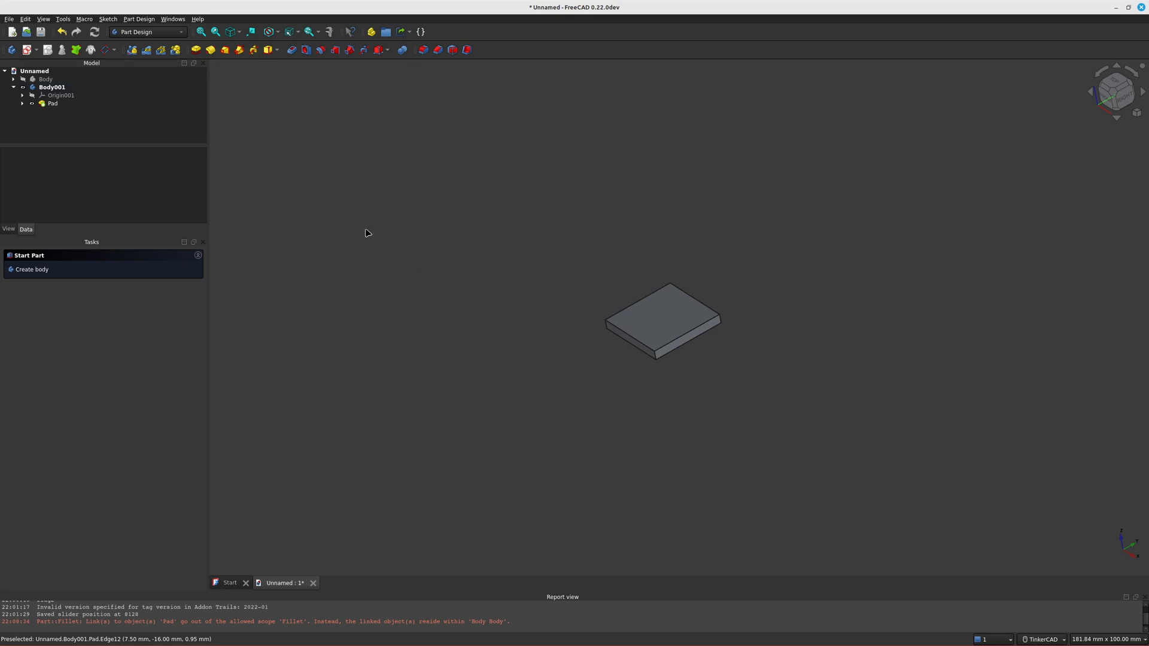
pyautogui.click(46, 79)
pyautogui.press('space')
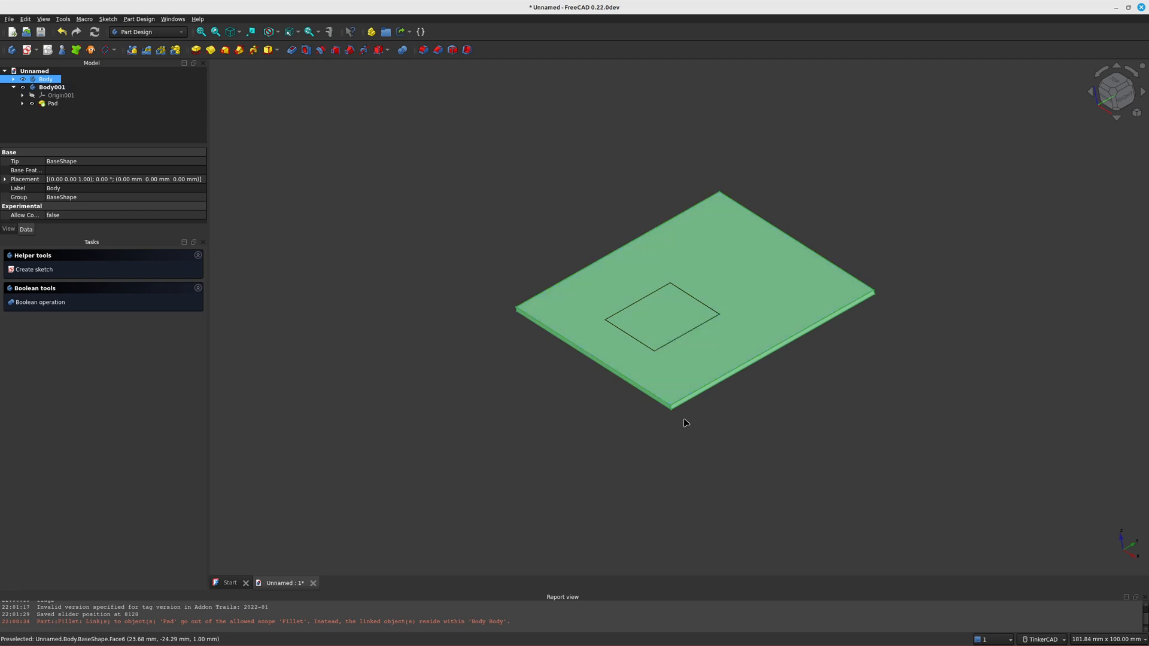
pyautogui.moveTo(683, 411); pyautogui.dragTo(636, 413, button='middle')
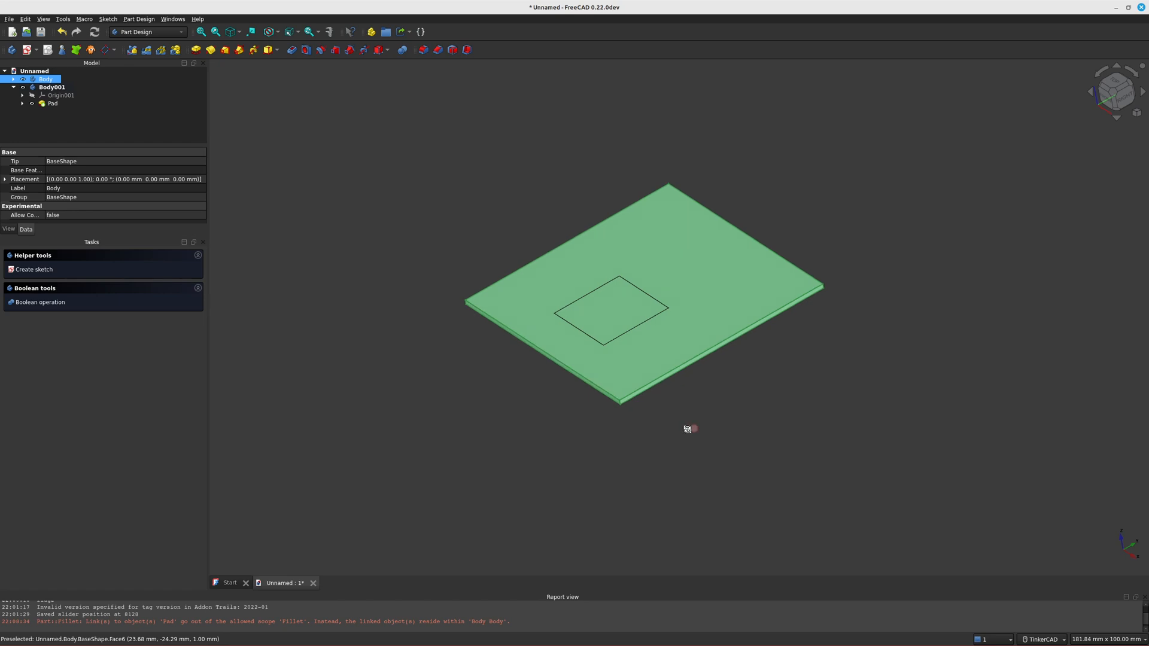
pyautogui.moveTo(688, 429); pyautogui.dragTo(695, 404, button='right')
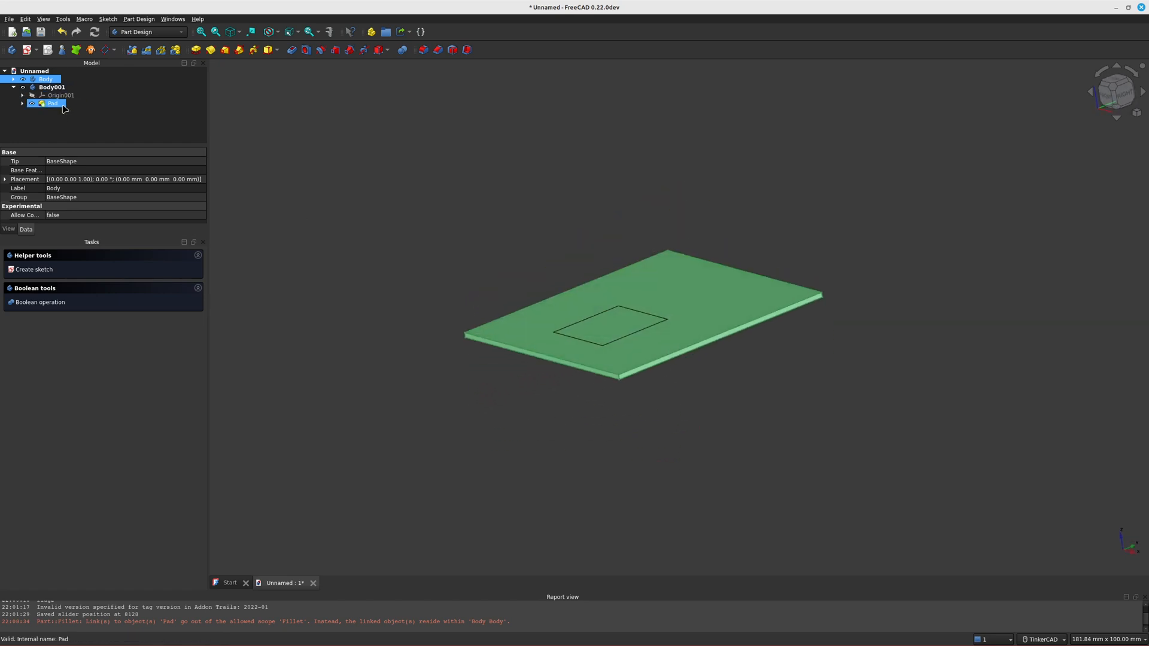
# Step: Use Transform on the second body to move it 19 mm up along Z, above the sheet metal plate
pyautogui.click(57, 88)
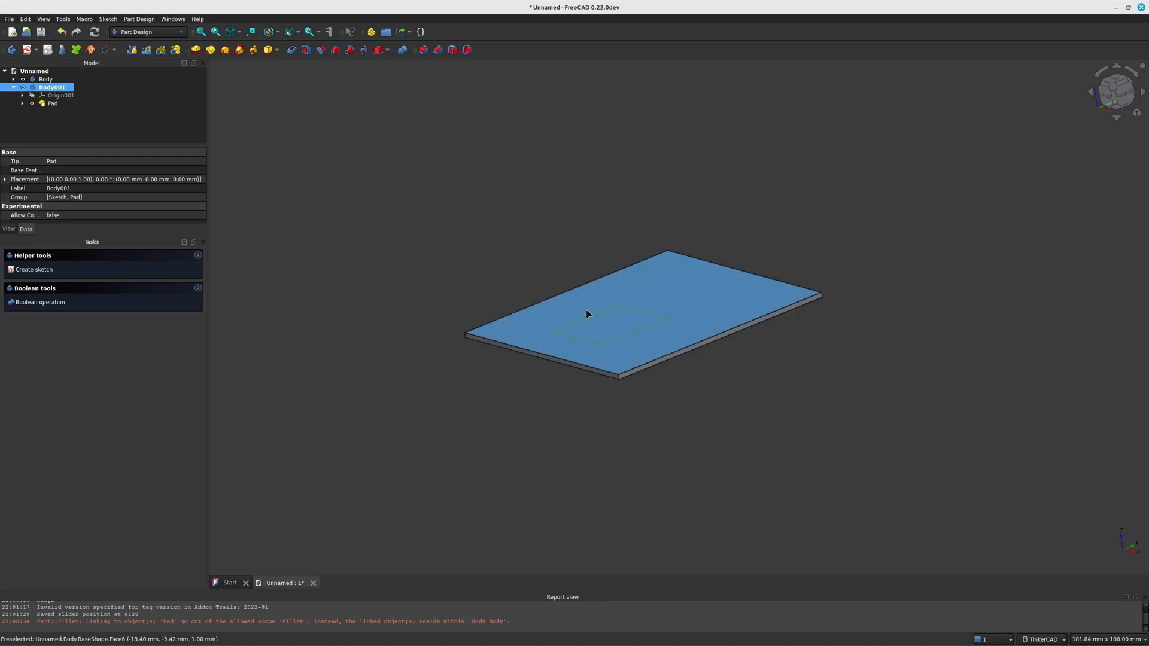
pyautogui.rightClick(46, 87)
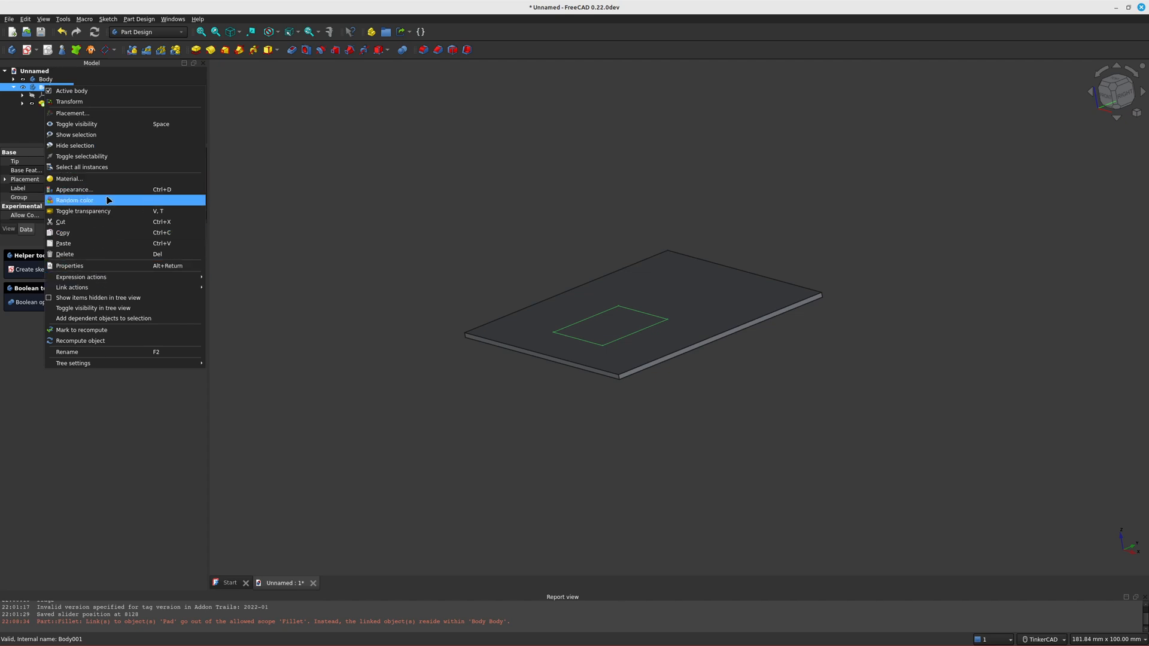
pyautogui.click(71, 102)
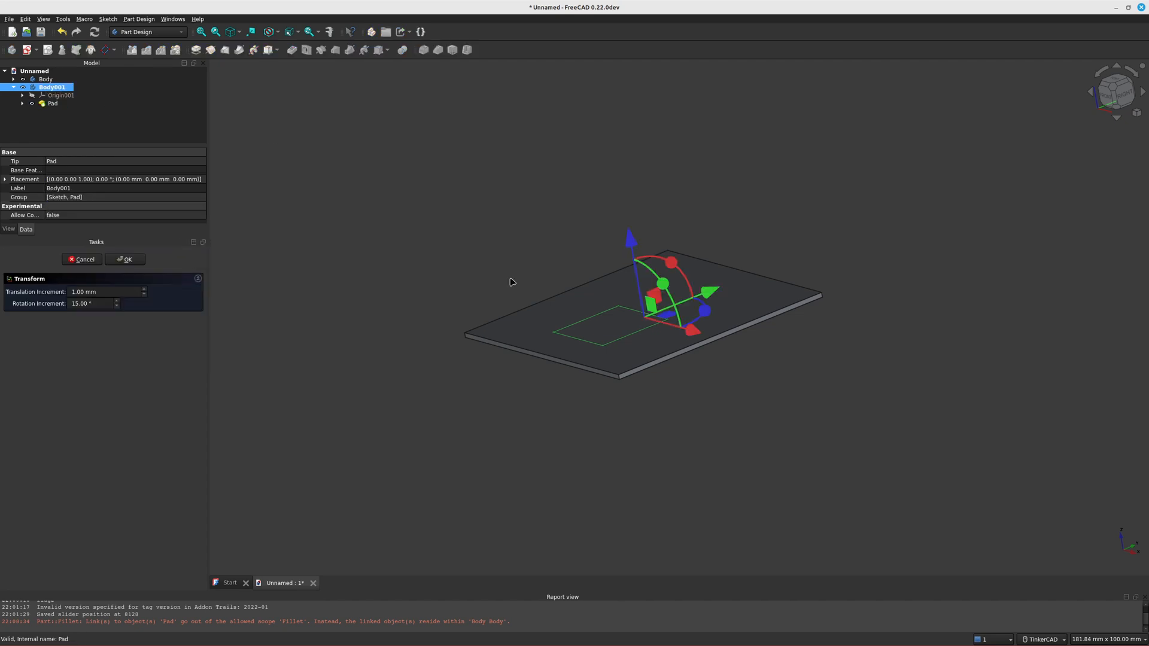
pyautogui.moveTo(634, 245); pyautogui.dragTo(624, 160)
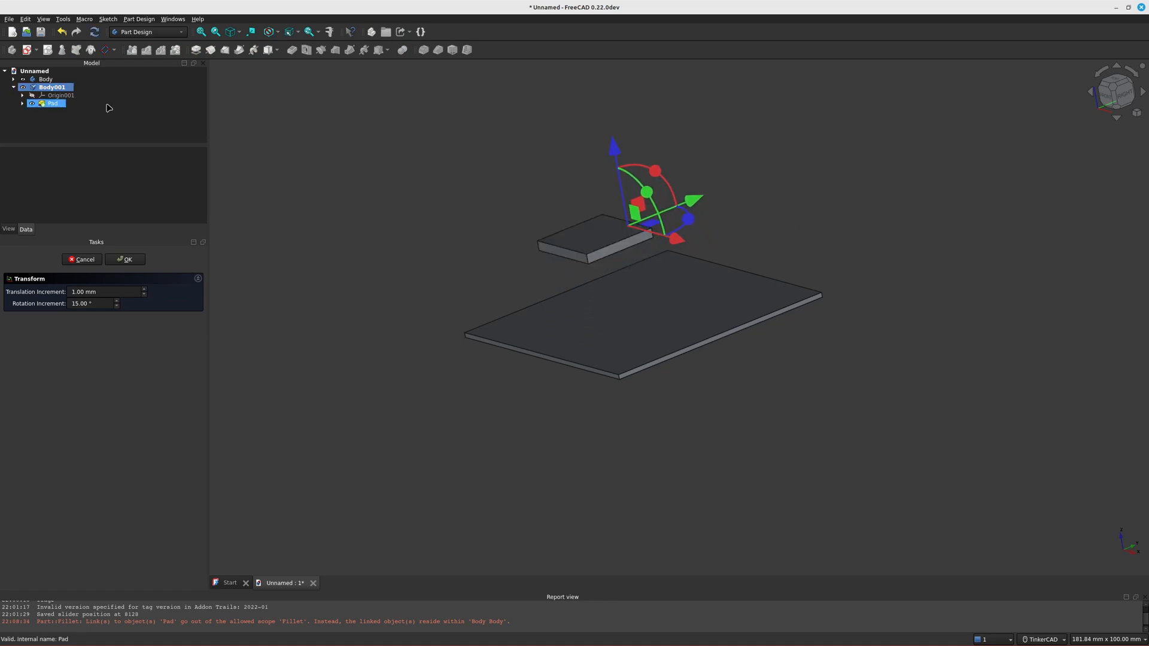
# Step: Hide the sheet metal body so the underside of the raised block is exposed
pyautogui.click(50, 81)
pyautogui.press('space')
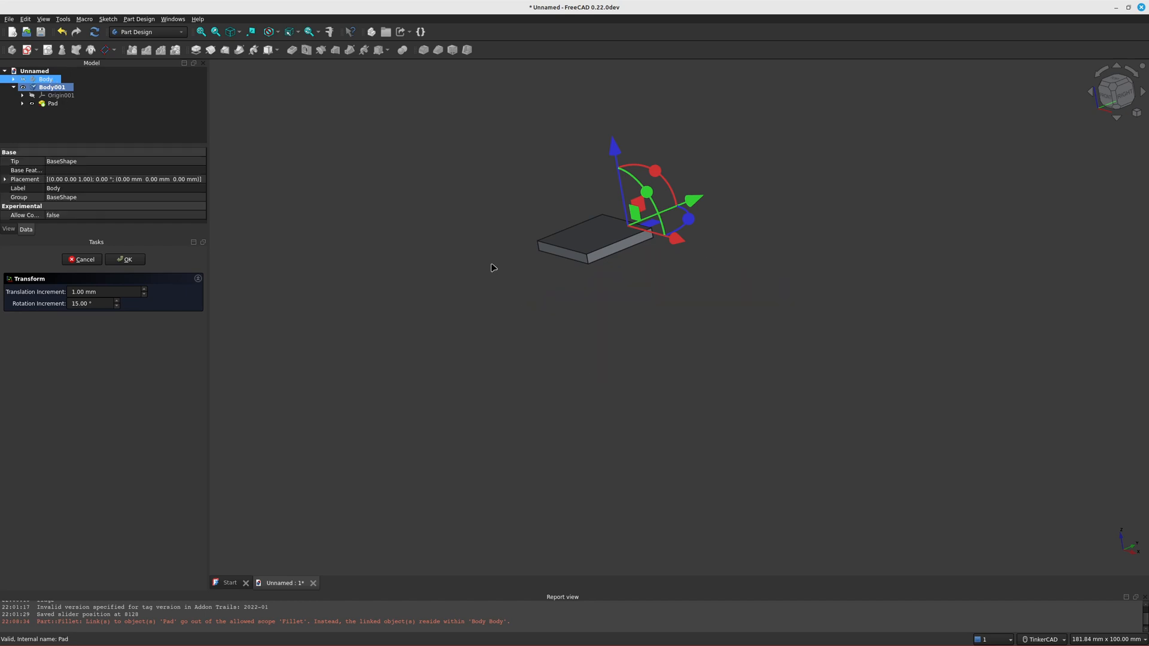
pyautogui.click(594, 330)
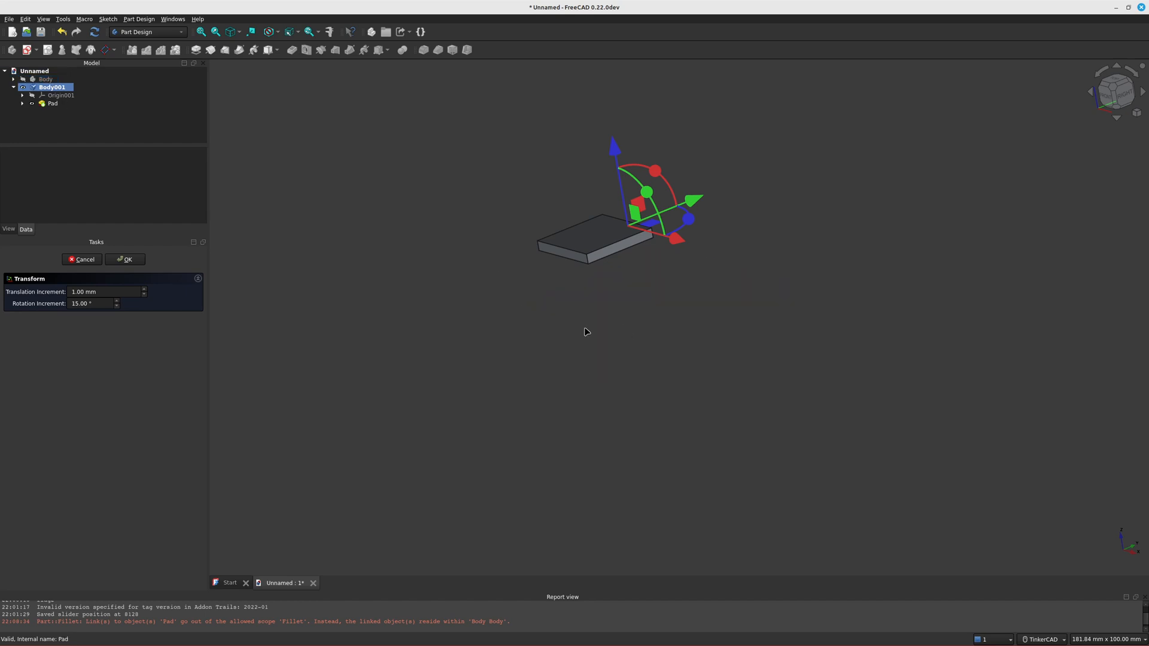
pyautogui.moveTo(586, 332); pyautogui.dragTo(597, 295, button='right')
pyautogui.moveTo(609, 256); pyautogui.dragTo(617, 274, button='right')
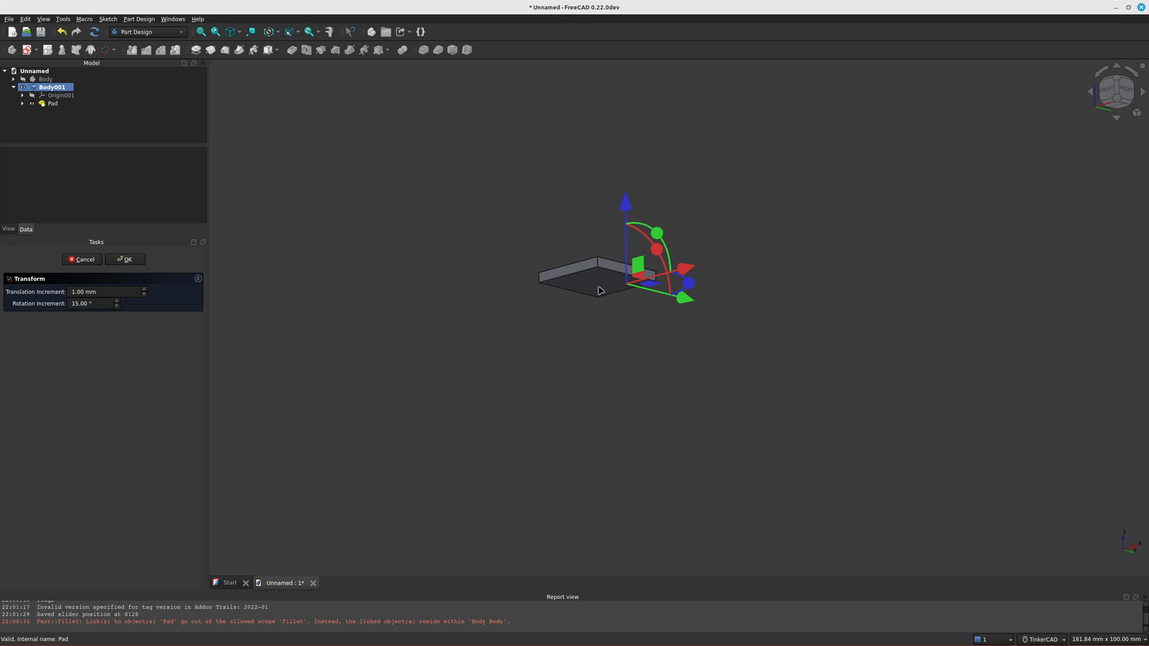
pyautogui.click(52, 104)
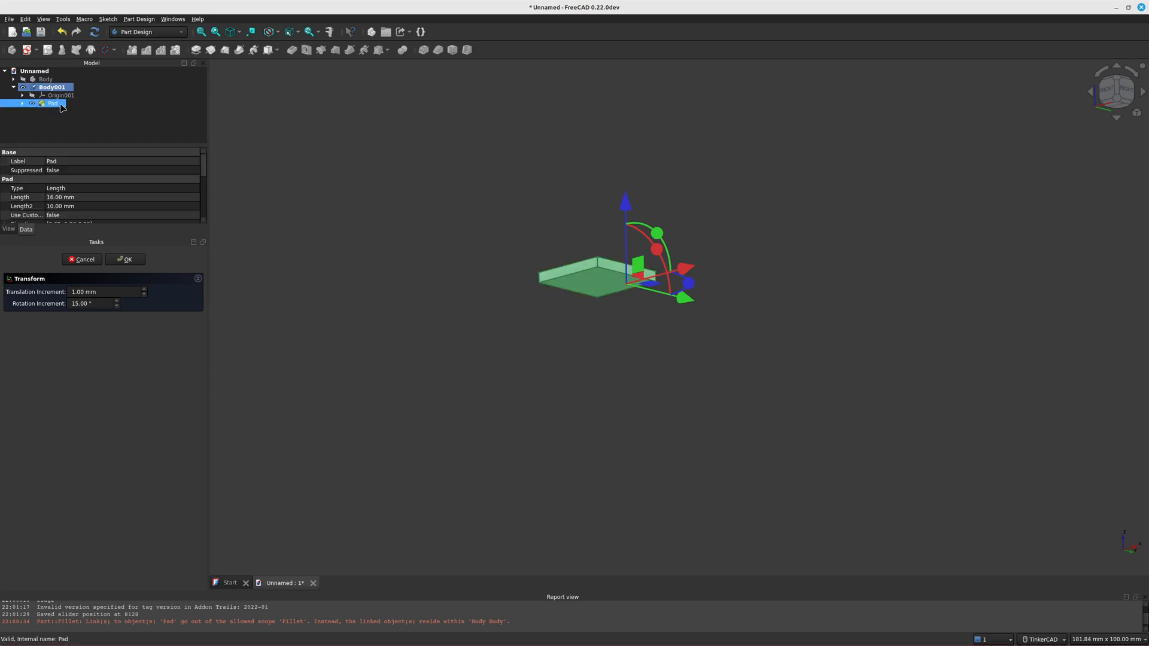
pyautogui.click(354, 207)
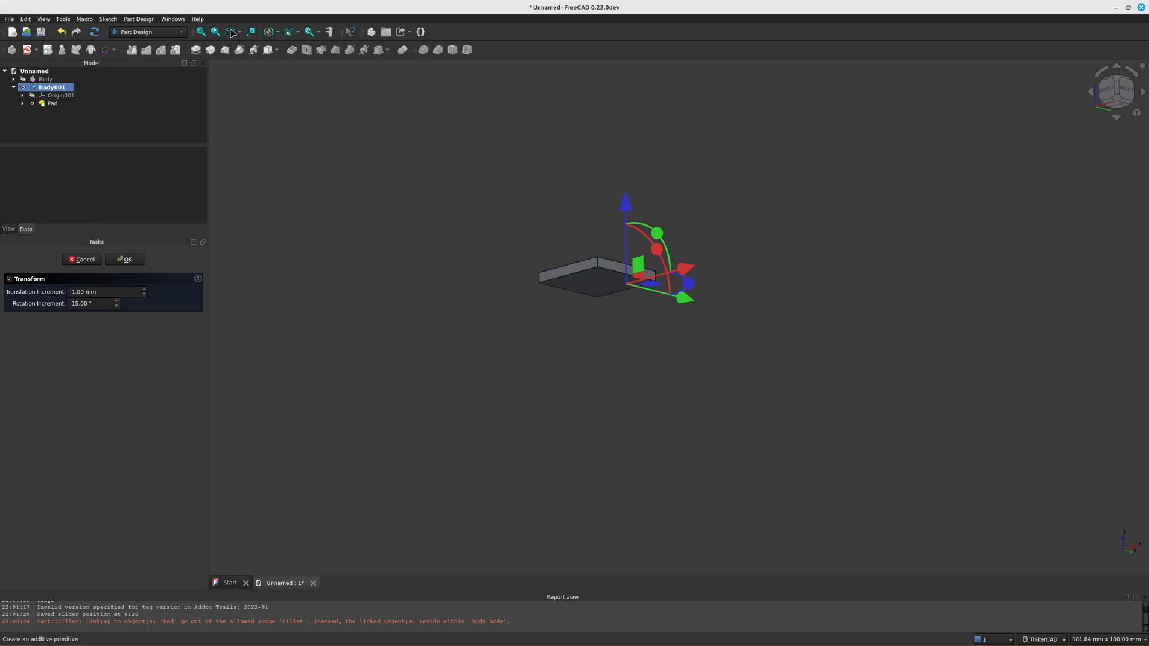
# Step: Switch to the Part workbench and accept the transform of the second body
pyautogui.click(149, 32)
pyautogui.click(162, 109)
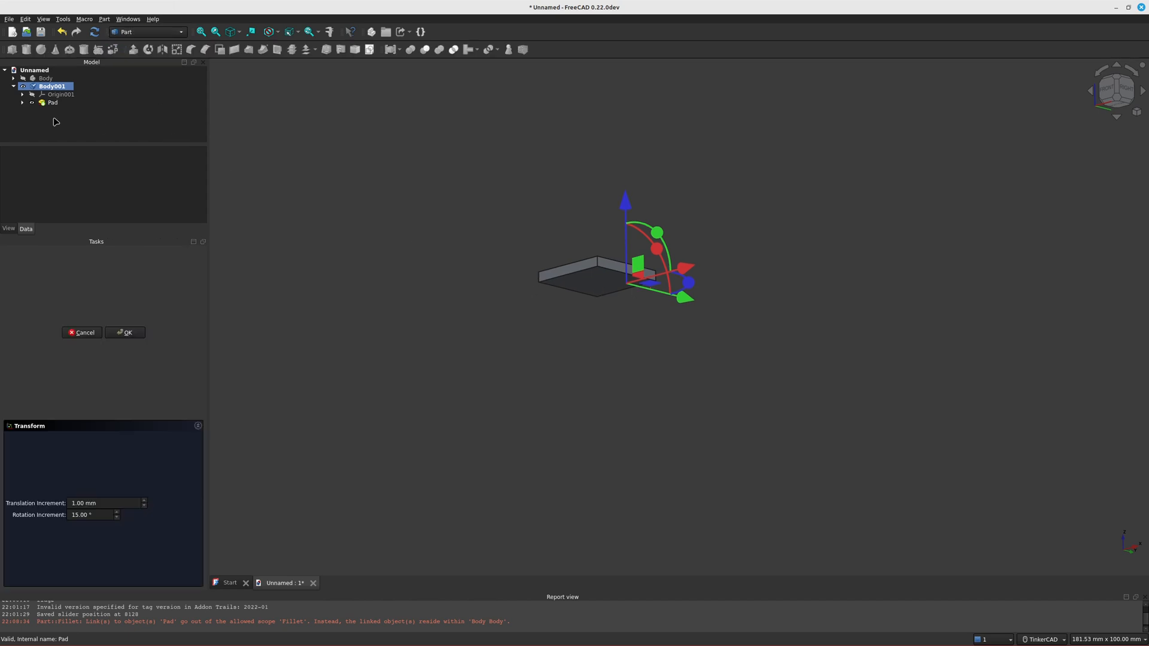
pyautogui.click(43, 88)
pyautogui.click(125, 333)
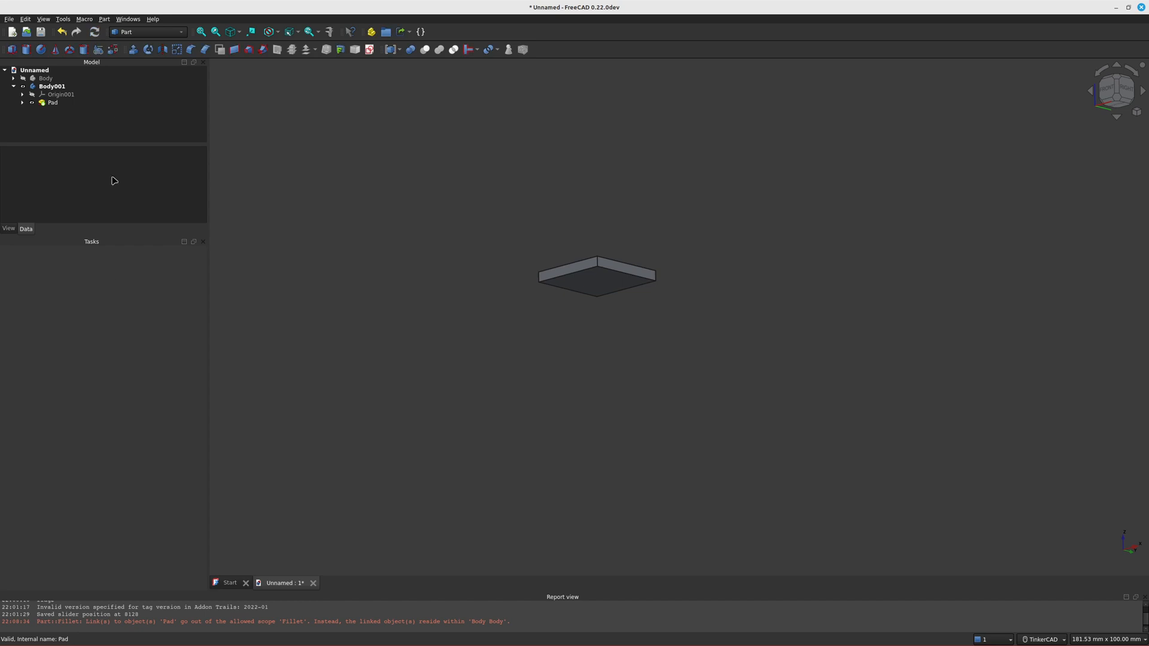
# Step: Fillet the edges of the pad's bottom face with a constant radius of 1 mm, using face selection
pyautogui.click(56, 103)
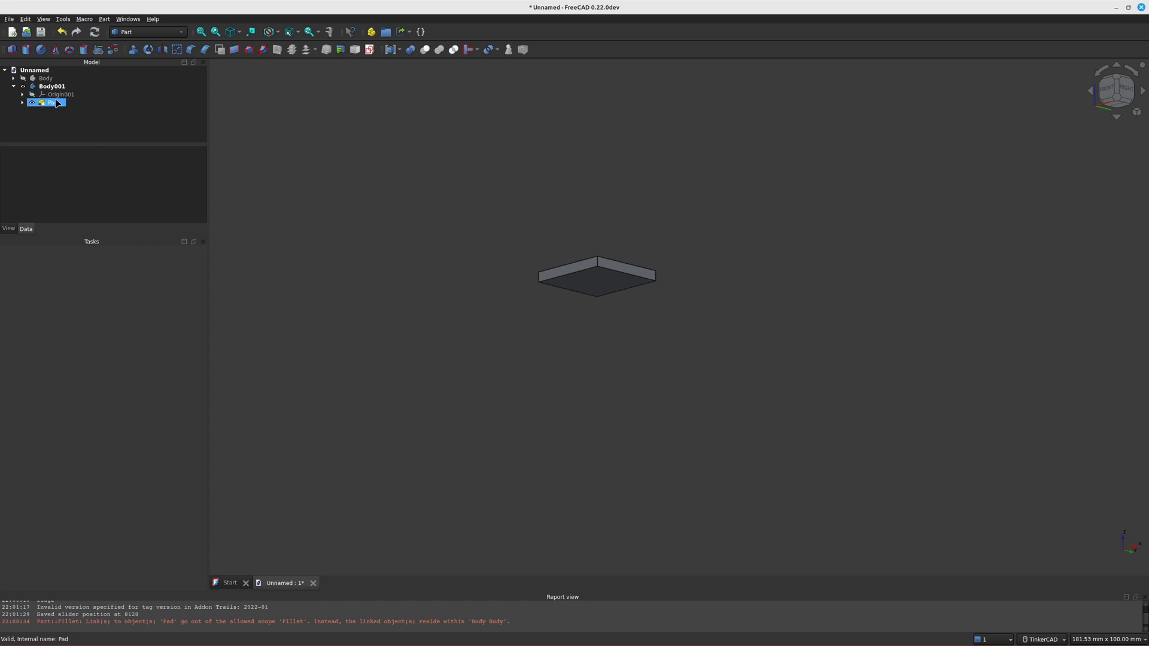
pyautogui.click(599, 282)
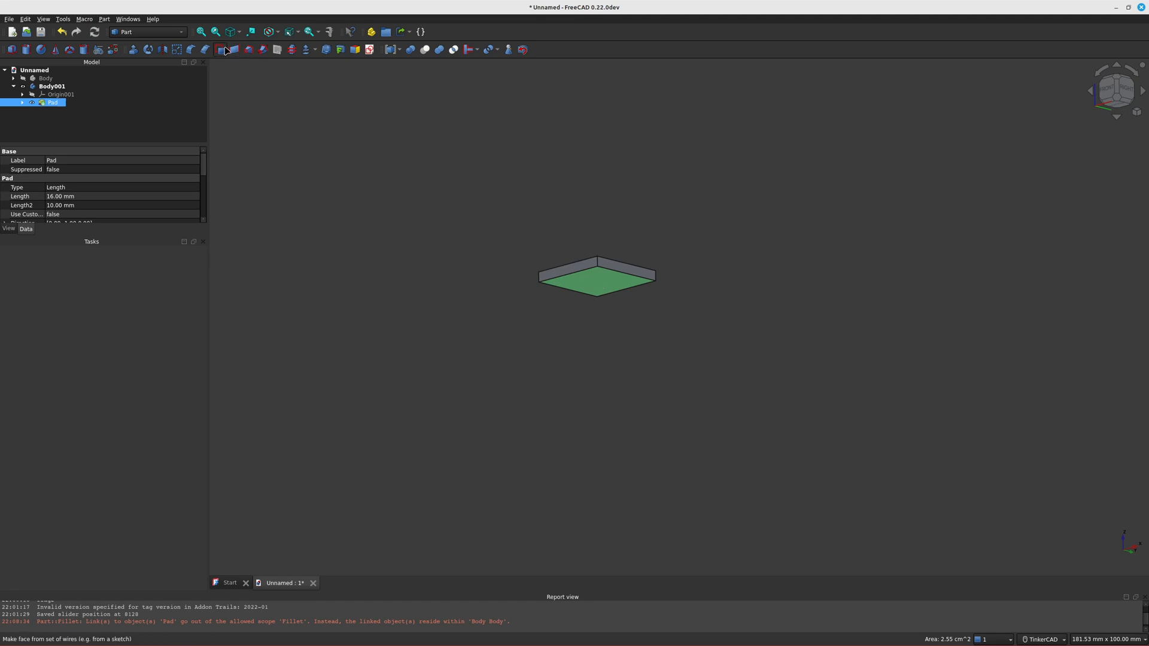
pyautogui.click(192, 49)
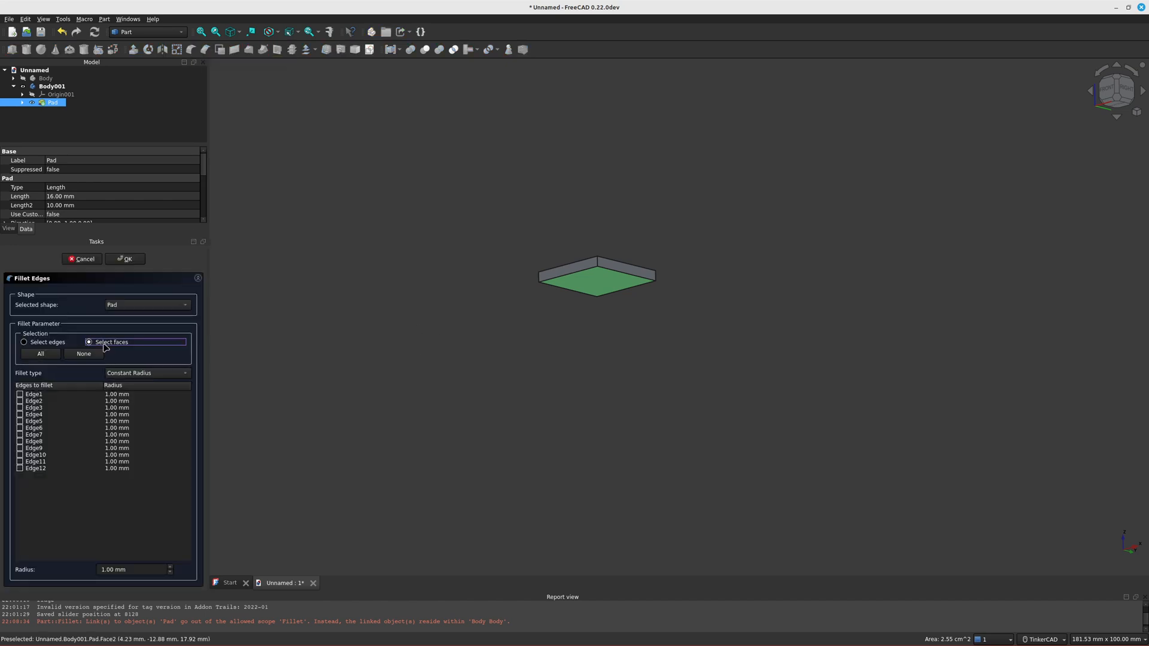
pyautogui.click(605, 288)
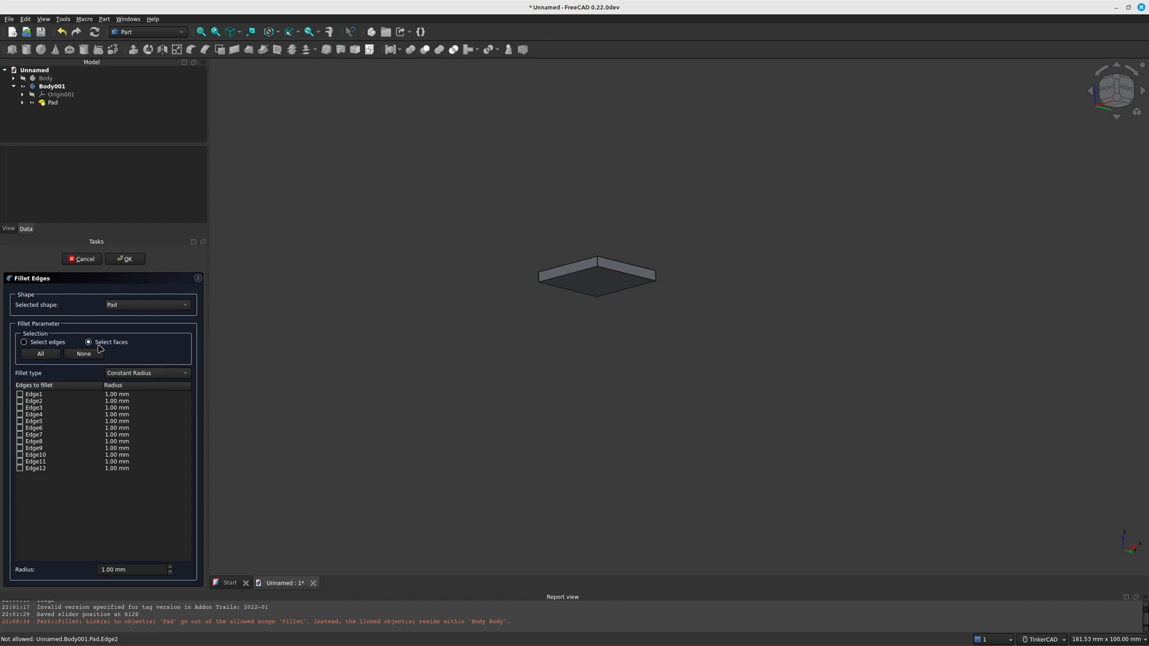
pyautogui.click(601, 286)
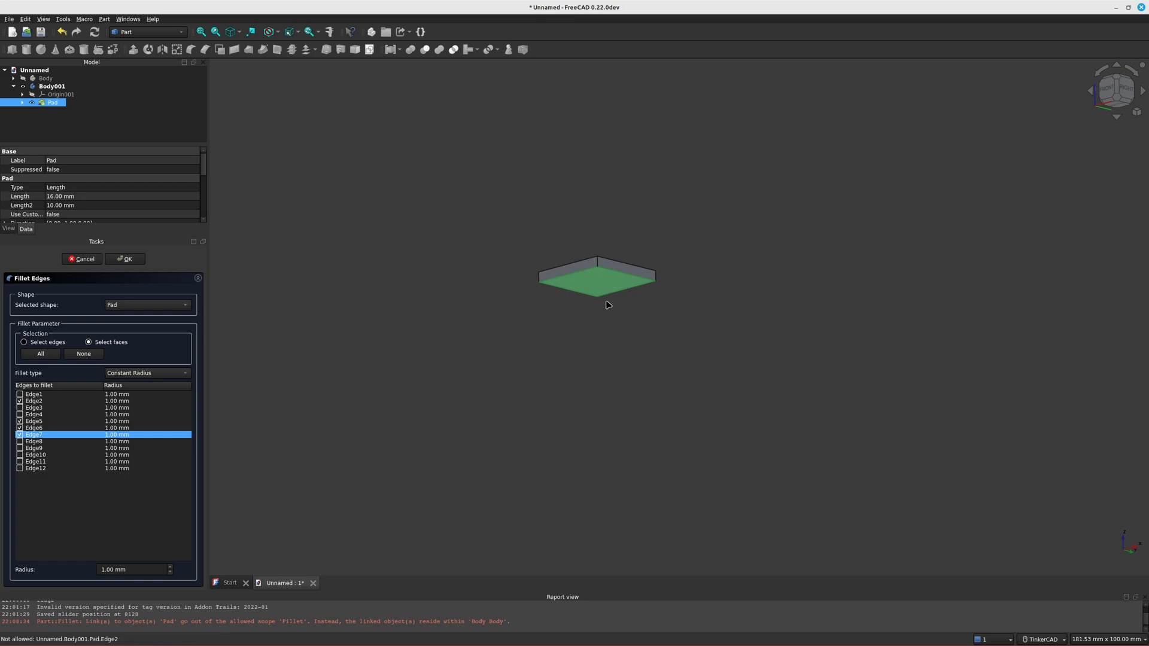
pyautogui.click(104, 570)
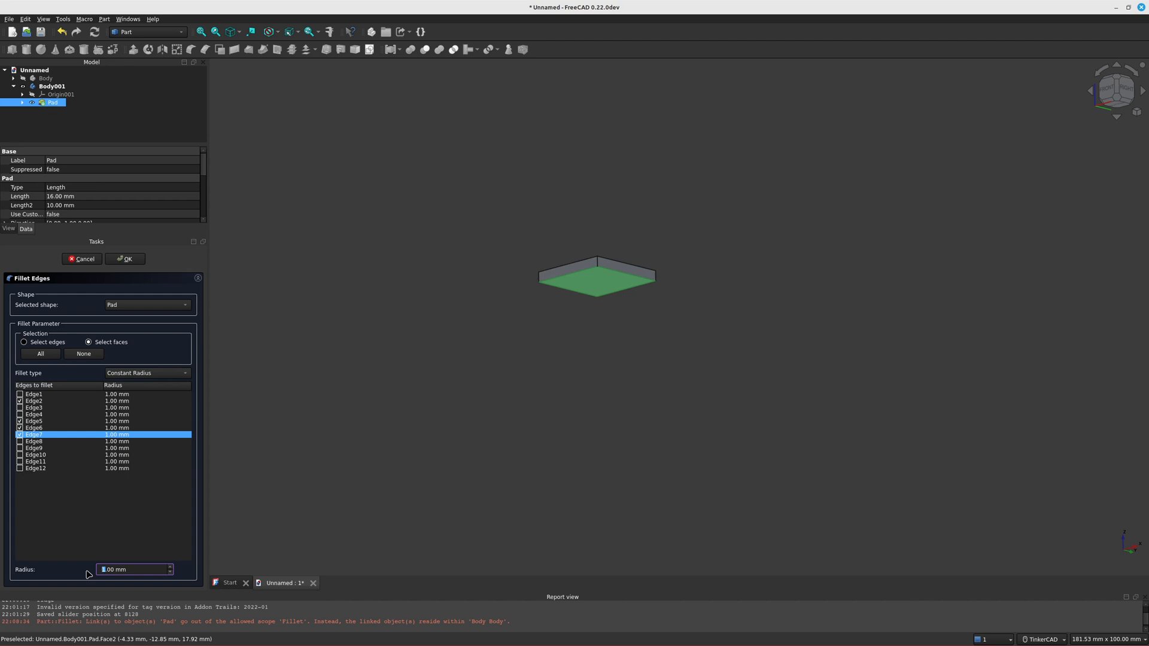
pyautogui.click(124, 259)
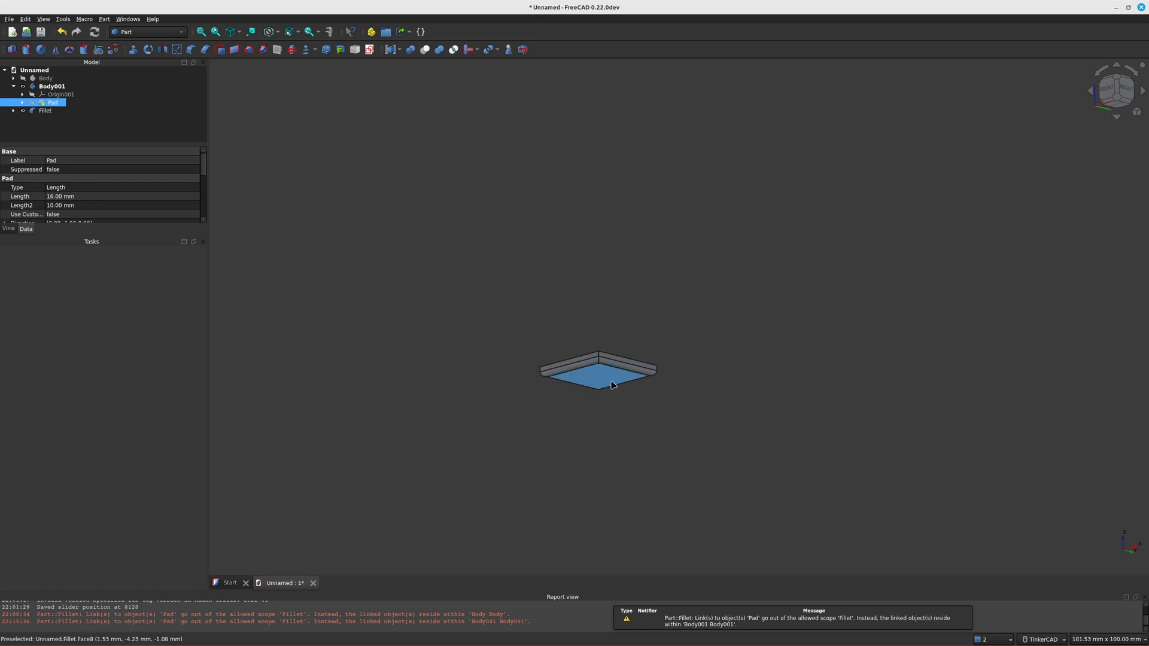
# Step: Edit the fillet and enlarge its radius so the rounding takes up nearly the full height of the block
pyautogui.scroll(8, 601, 356)
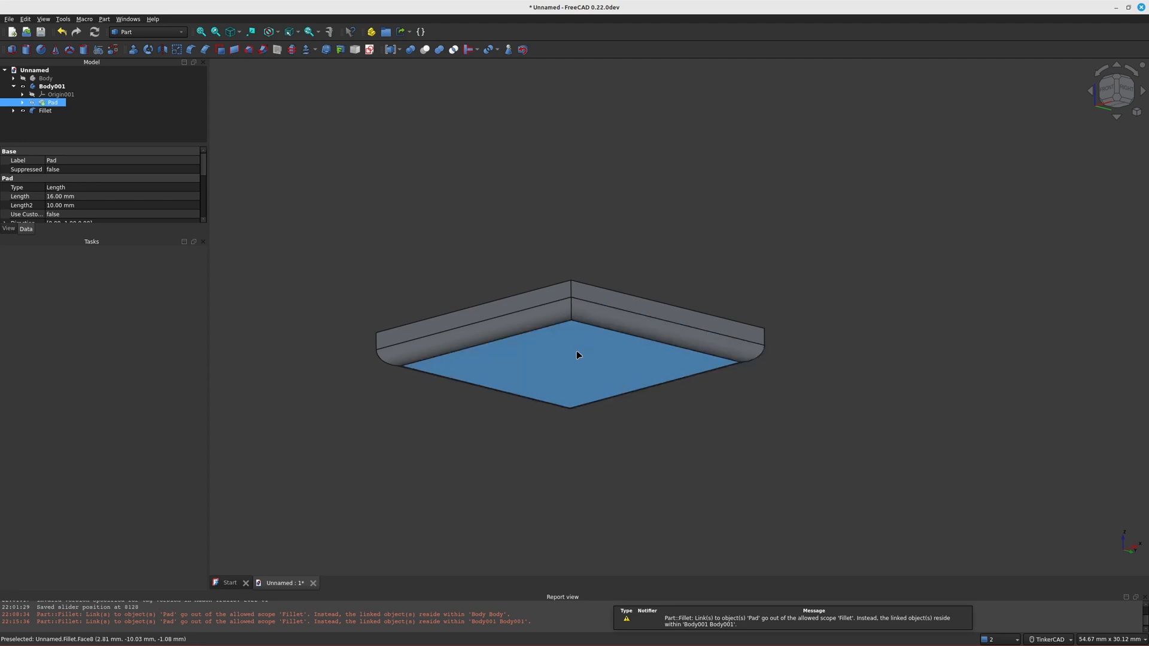
pyautogui.click(46, 111)
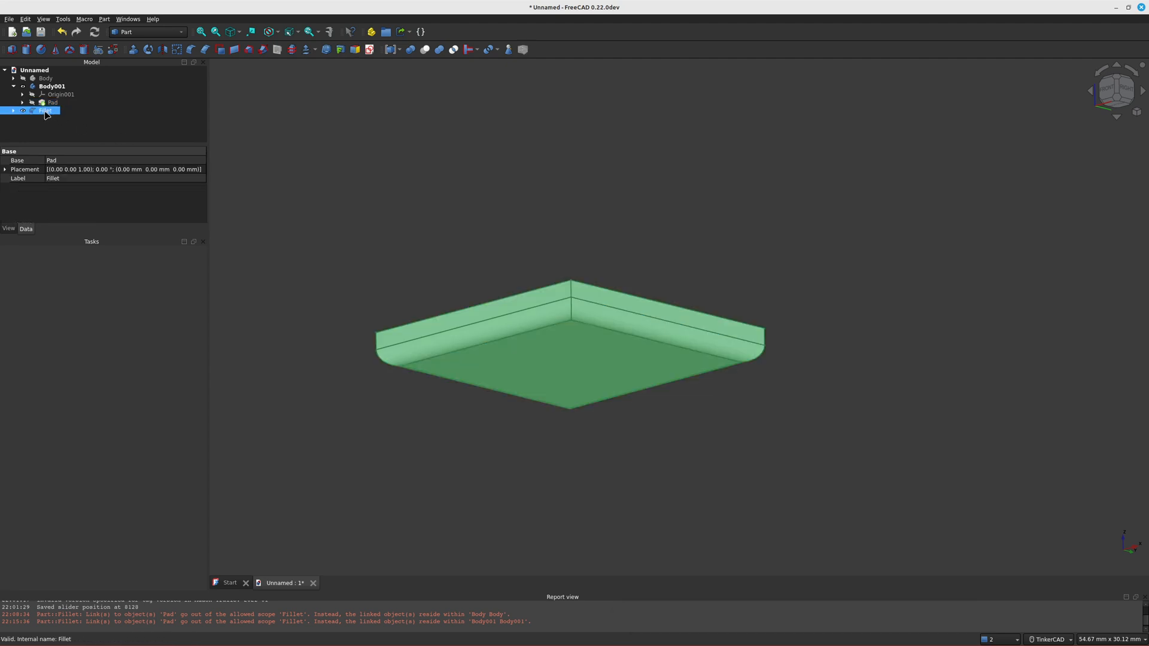
pyautogui.doubleClick(46, 111)
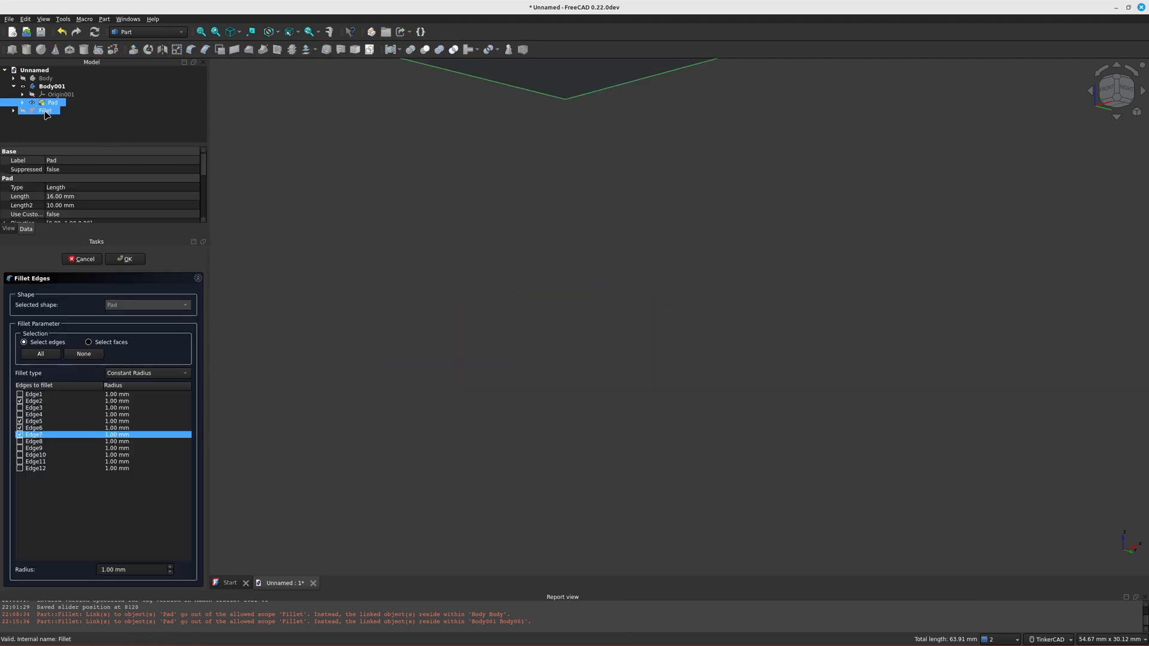
pyautogui.doubleClick(112, 572)
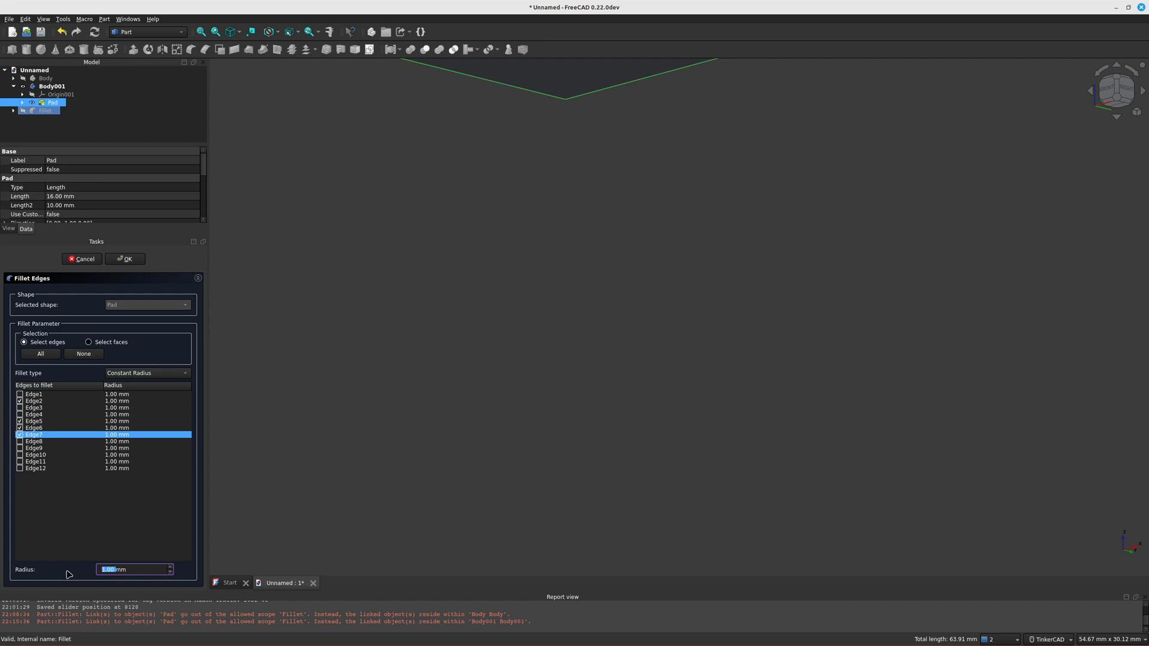
pyautogui.write('1')
pyautogui.press('Return')
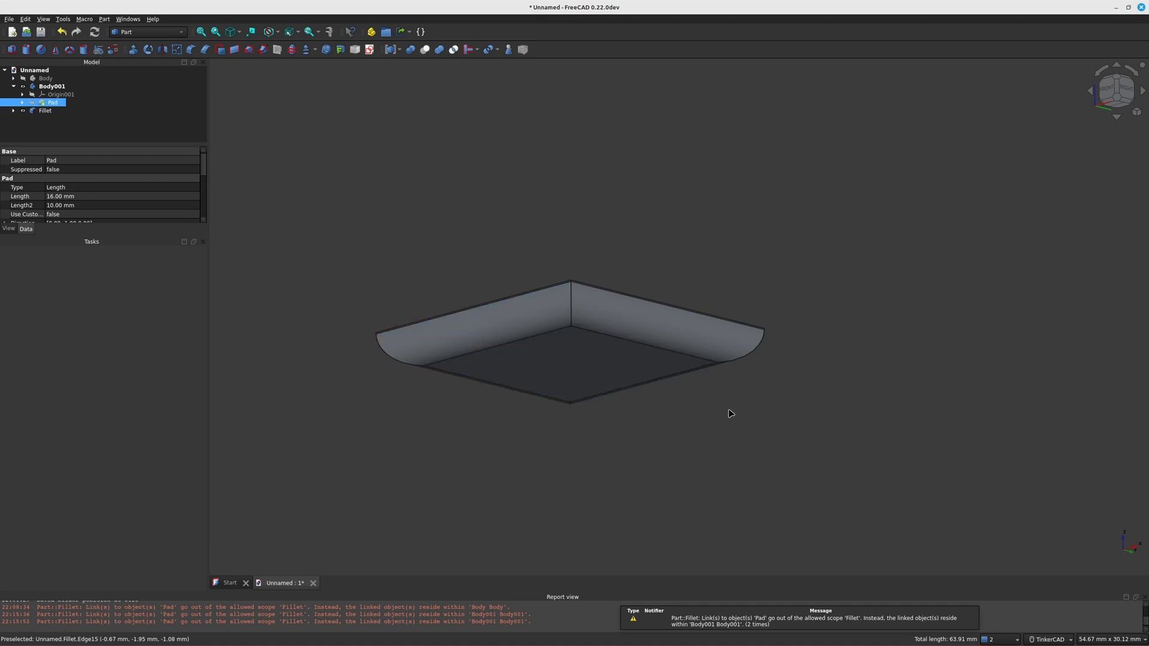
# Step: Rename the second body as PressedEmbossed
pyautogui.moveTo(729, 410); pyautogui.dragTo(709, 429, button='right')
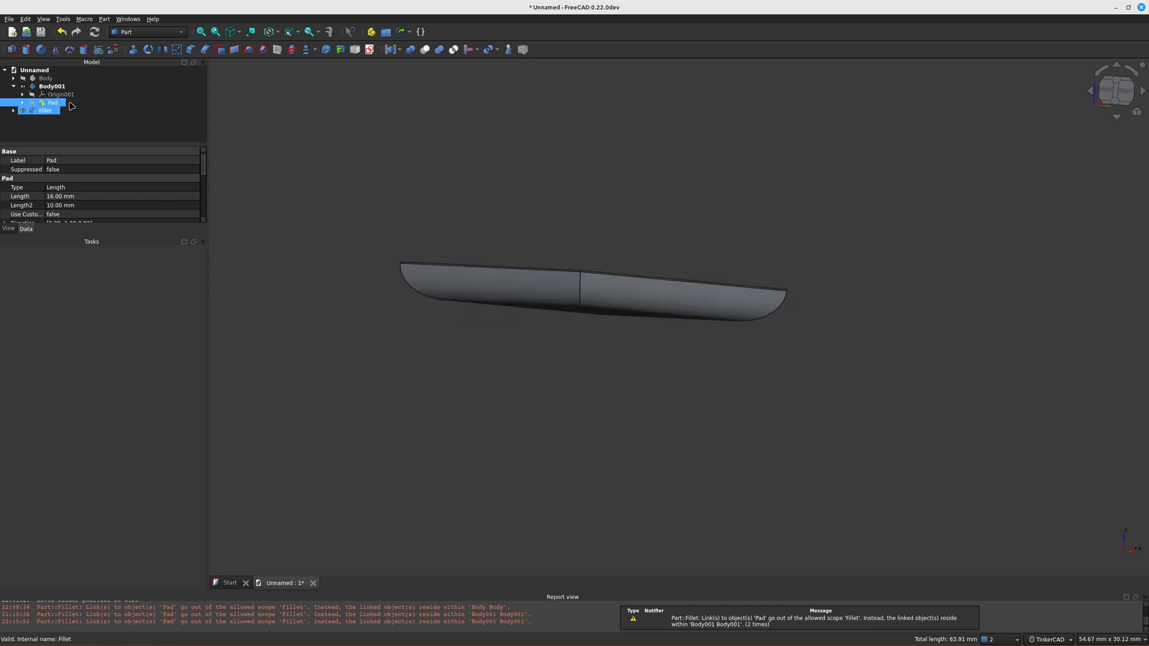
pyautogui.click(51, 87)
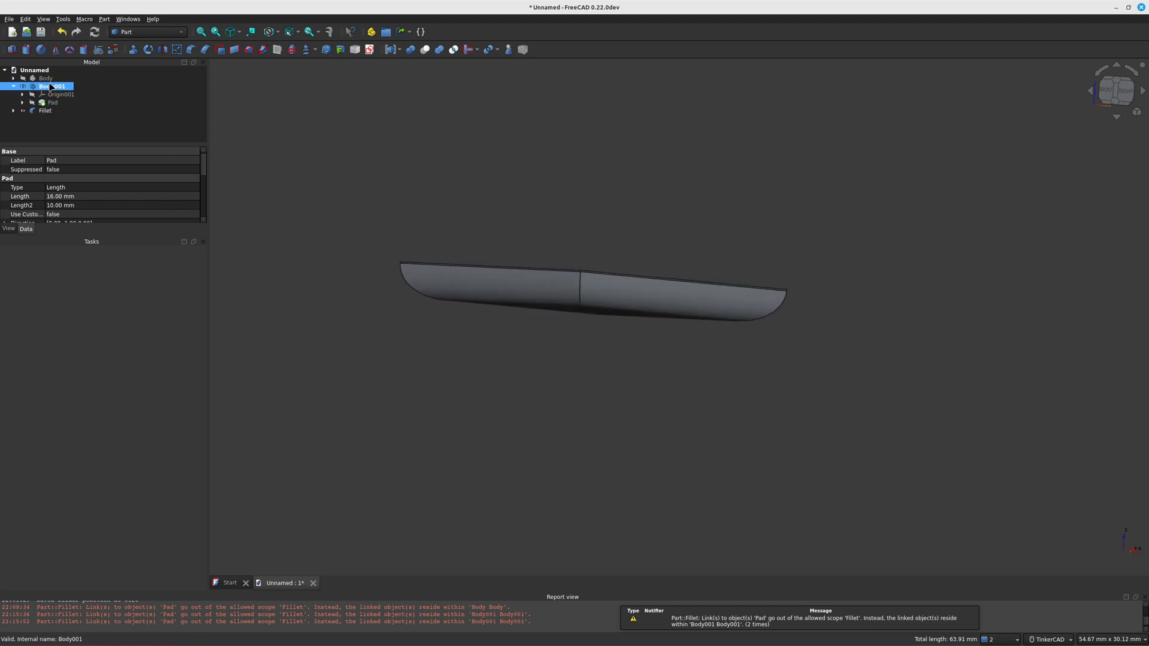
pyautogui.press('F2')
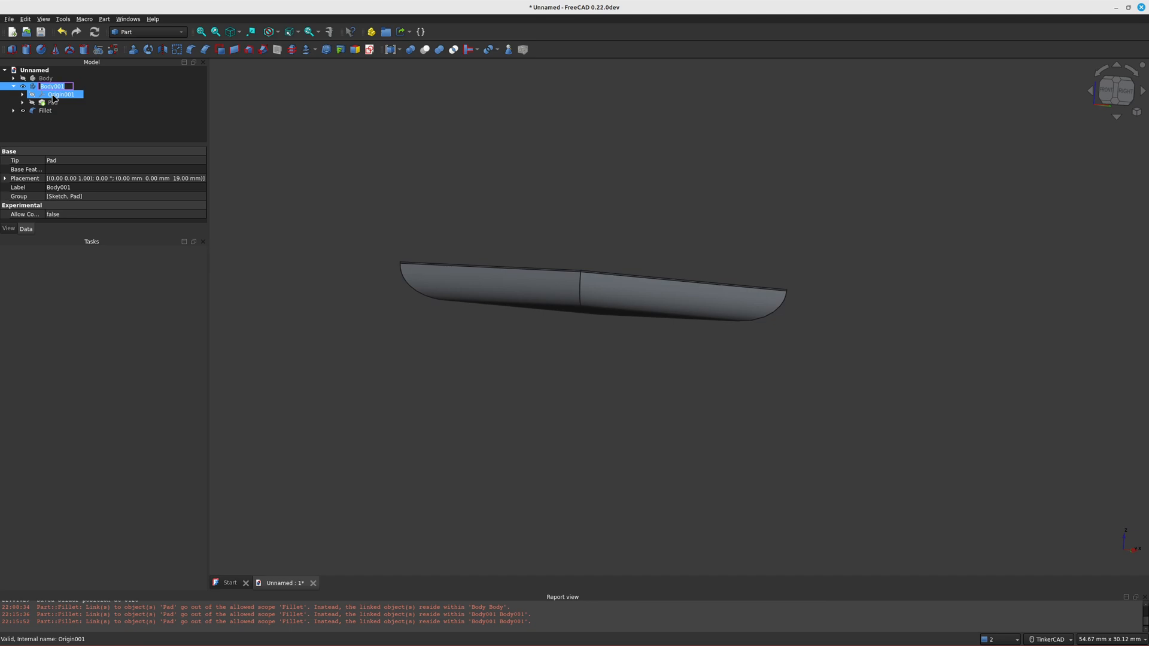
pyautogui.write('PressedEmbossed')
pyautogui.press('Return')
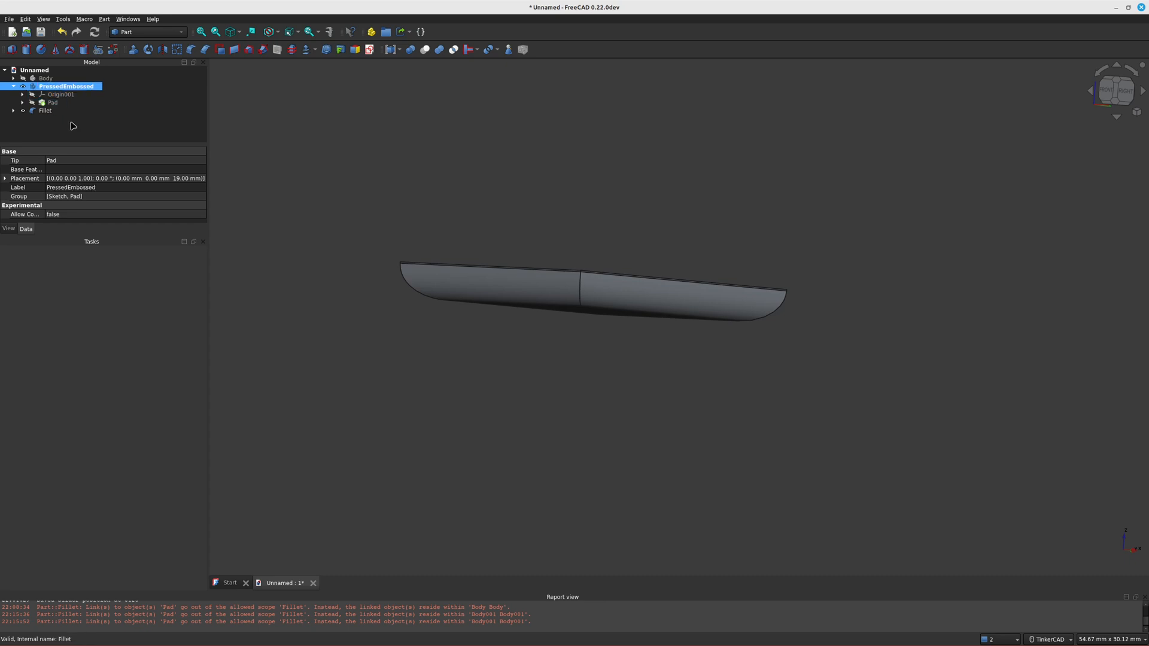
# Step: Show the sheet metal plate body together with the filleted block and make the plate body active
pyautogui.click(44, 78)
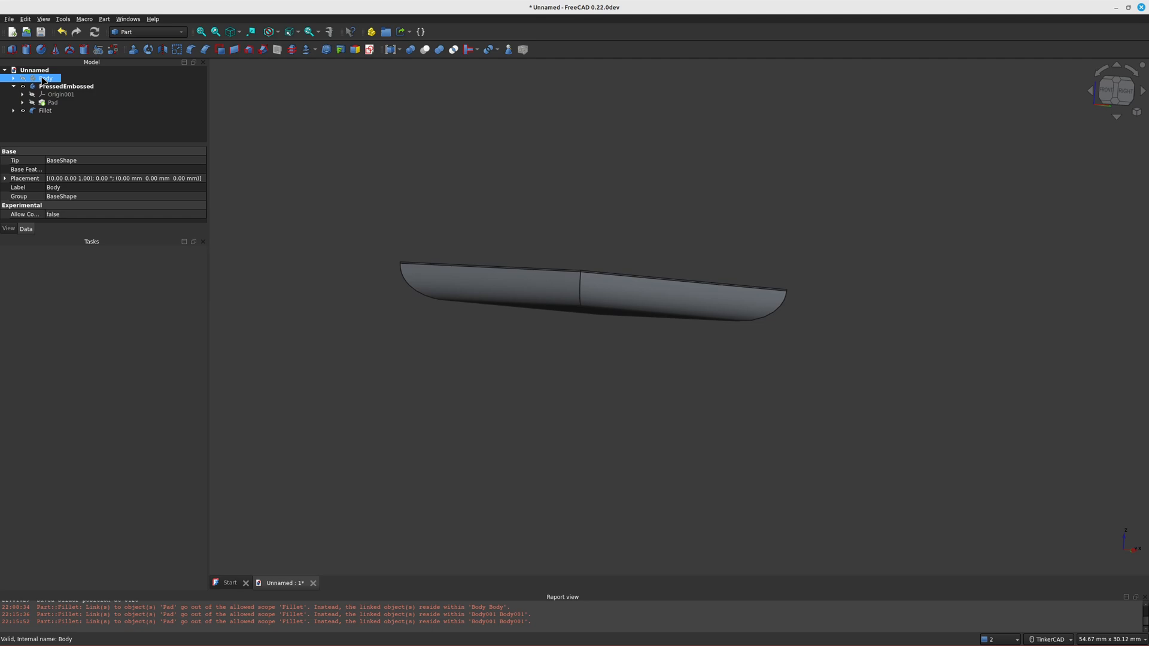
pyautogui.click(12, 79)
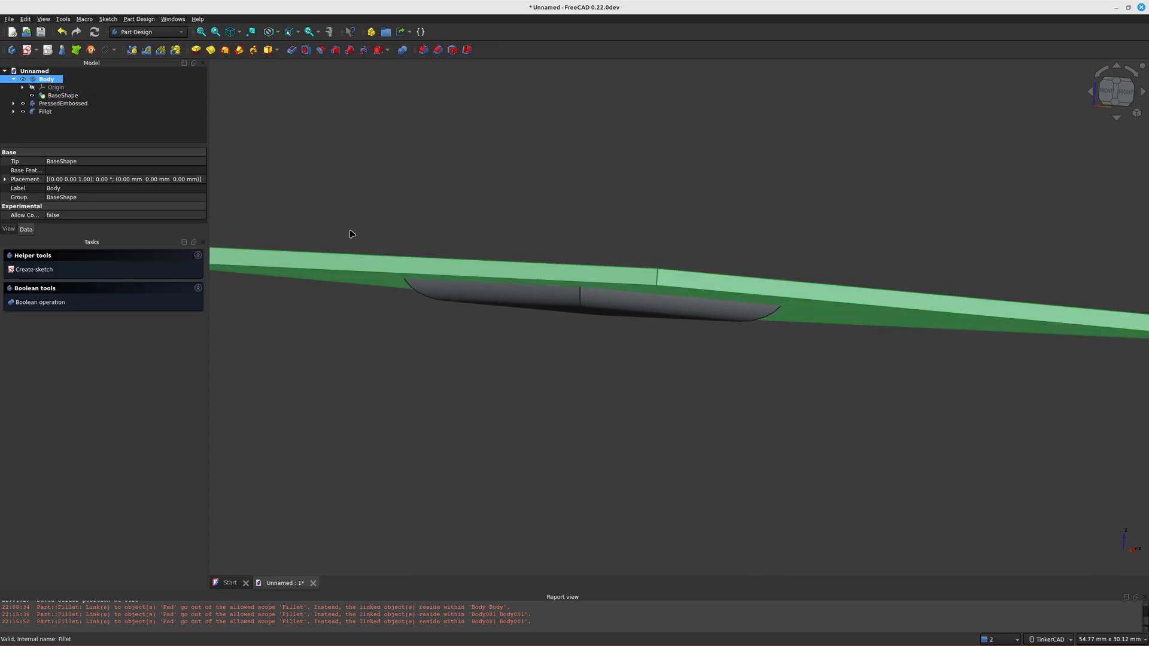
pyautogui.click(582, 312)
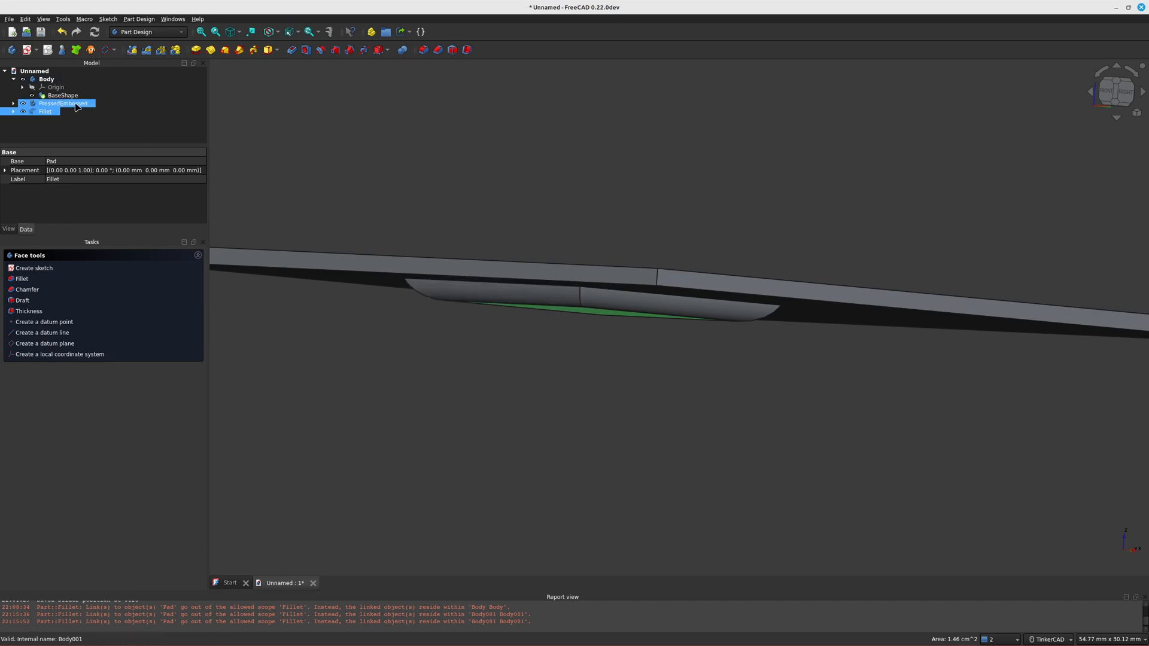
pyautogui.click(53, 104)
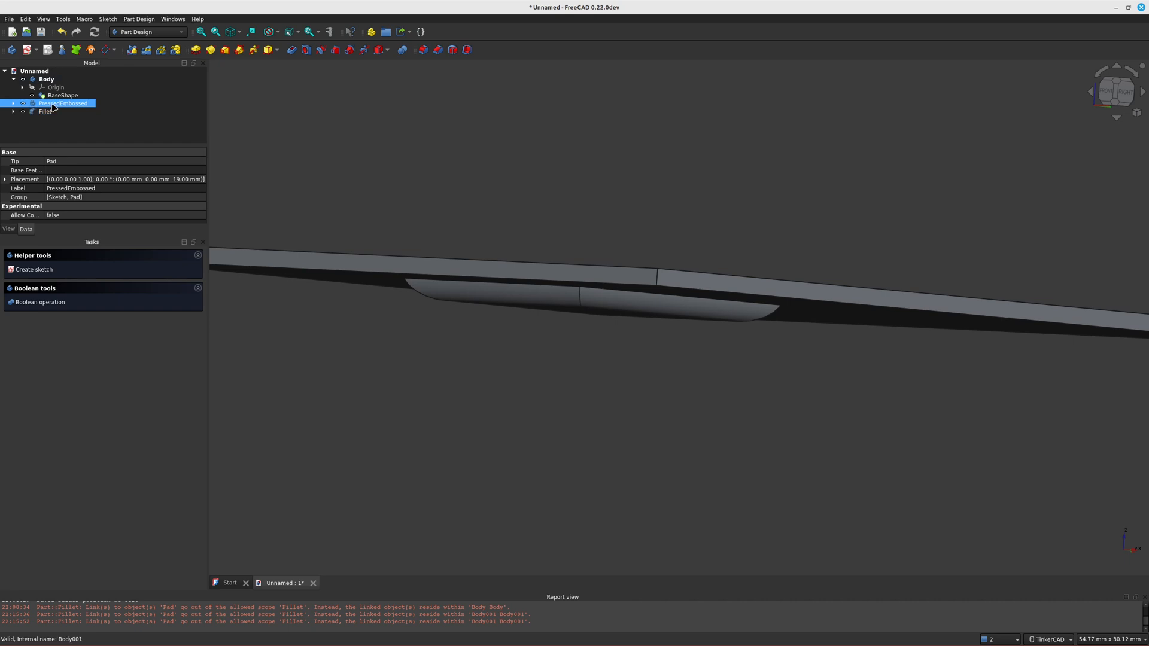
# Step: Transform the Fillet shape, moving it 9 mm upward along Z so it sits above the plate
pyautogui.click(52, 112)
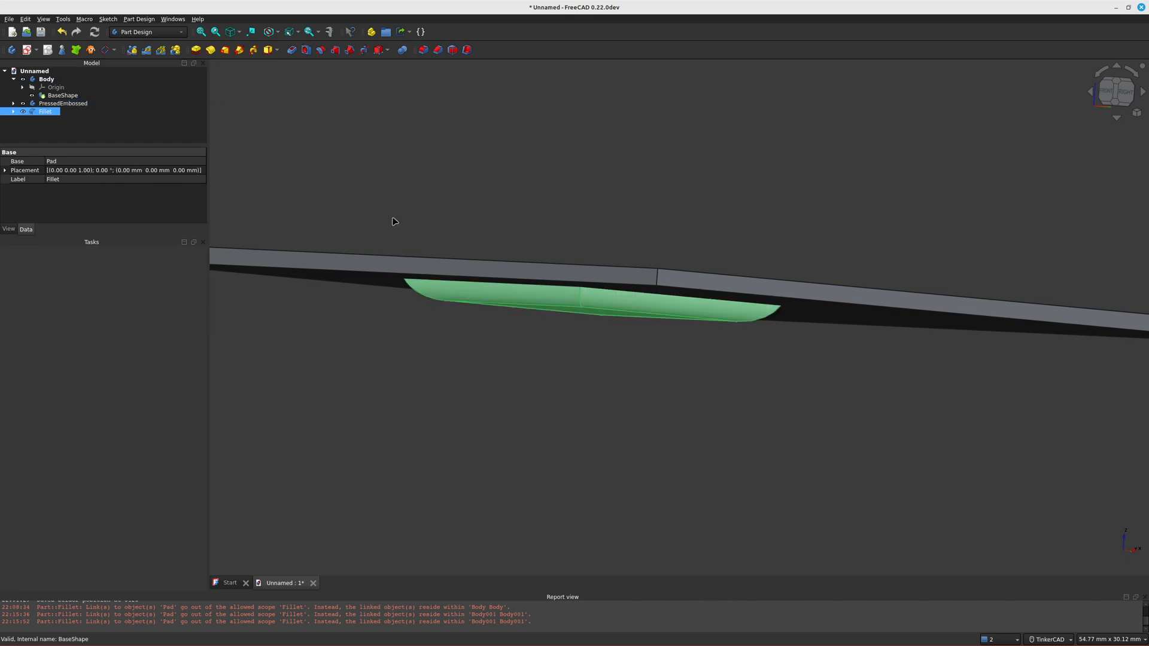
pyautogui.rightClick(48, 110)
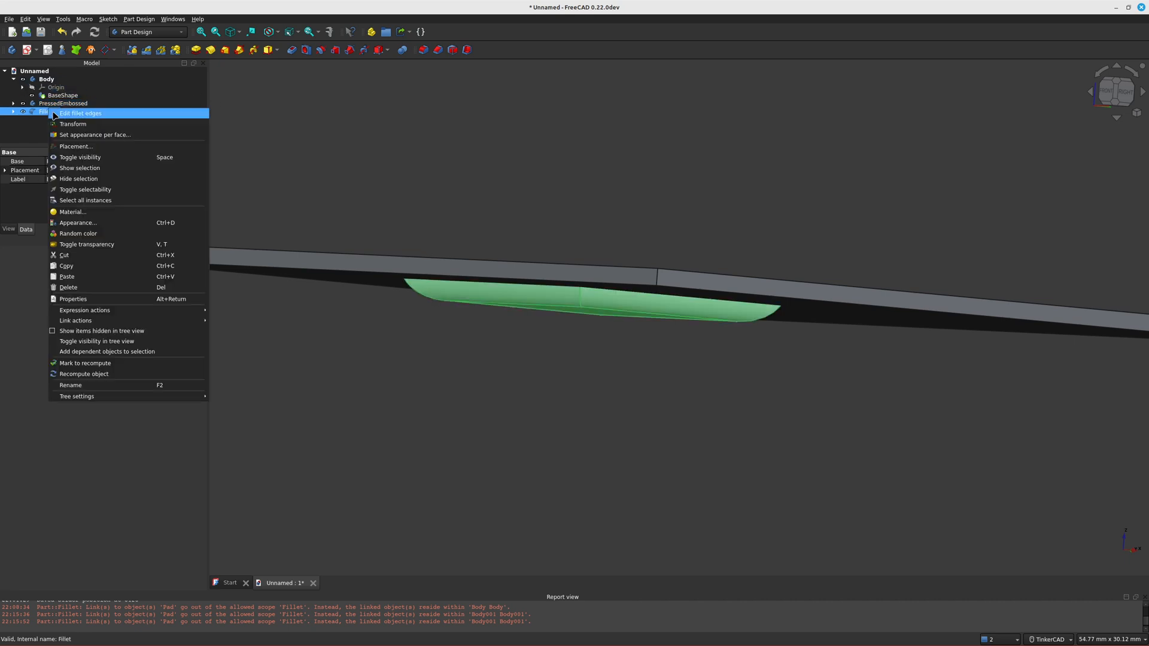
pyautogui.click(74, 122)
pyautogui.moveTo(702, 225); pyautogui.dragTo(712, 82)
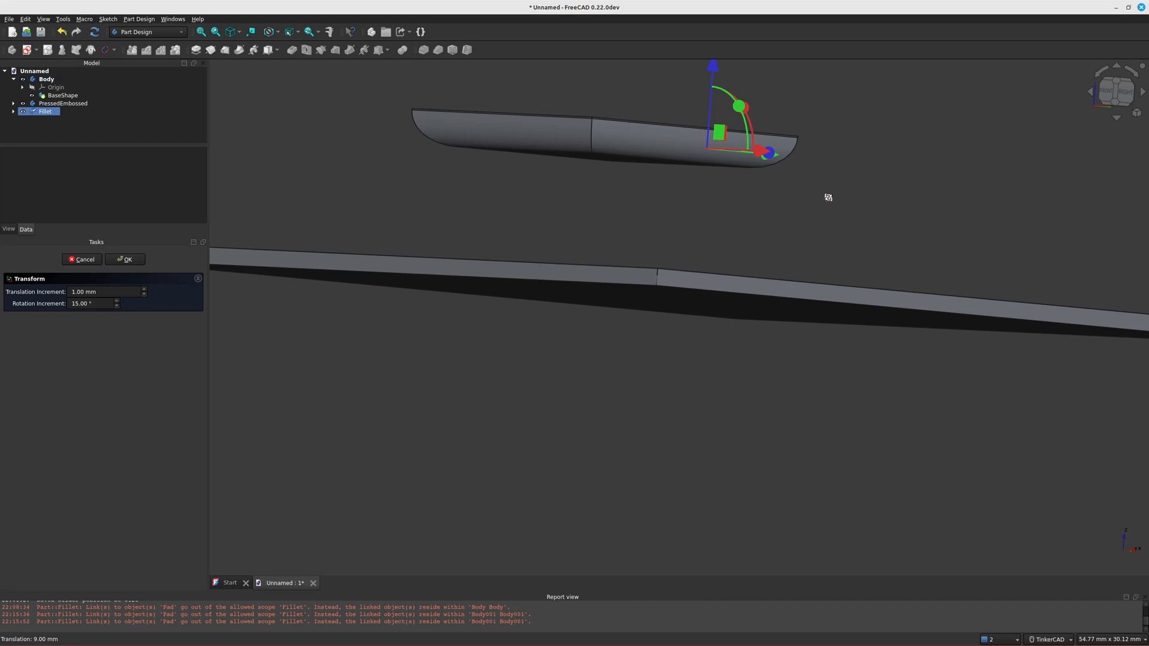
pyautogui.moveTo(828, 198); pyautogui.dragTo(787, 220, button='right')
pyautogui.scroll(-3, 787, 219)
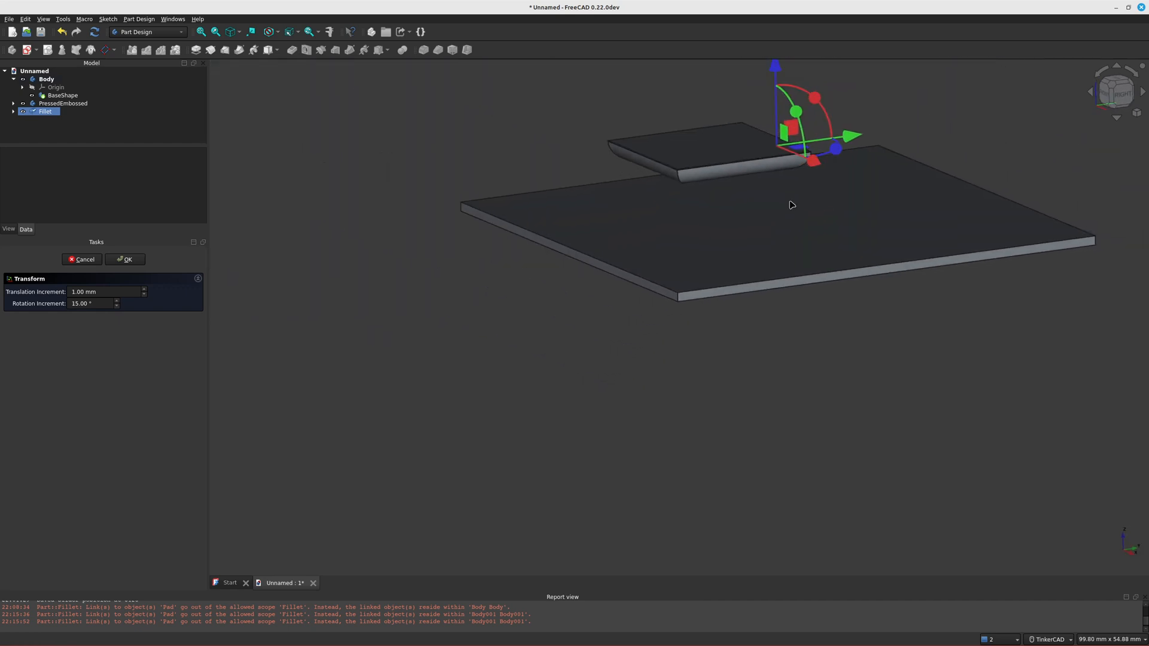
pyautogui.scroll(3, 876, 160)
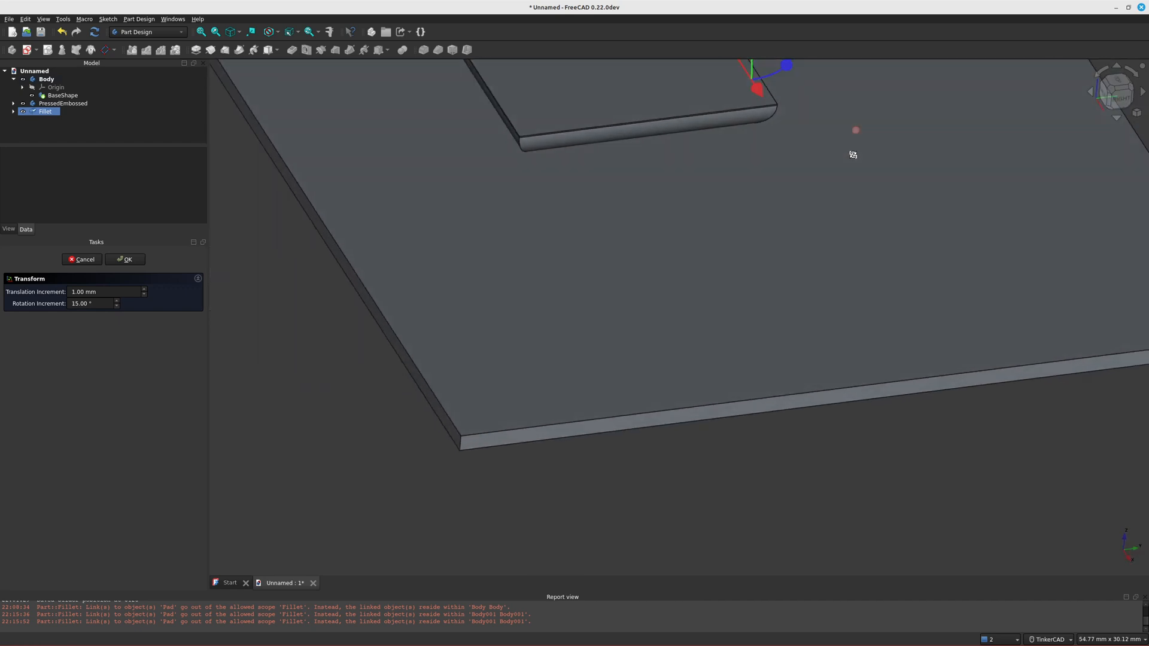
pyautogui.moveTo(853, 155); pyautogui.dragTo(857, 122, button='right')
pyautogui.moveTo(850, 127); pyautogui.dragTo(828, 238, button='middle')
pyautogui.moveTo(866, 308); pyautogui.dragTo(857, 317, button='right')
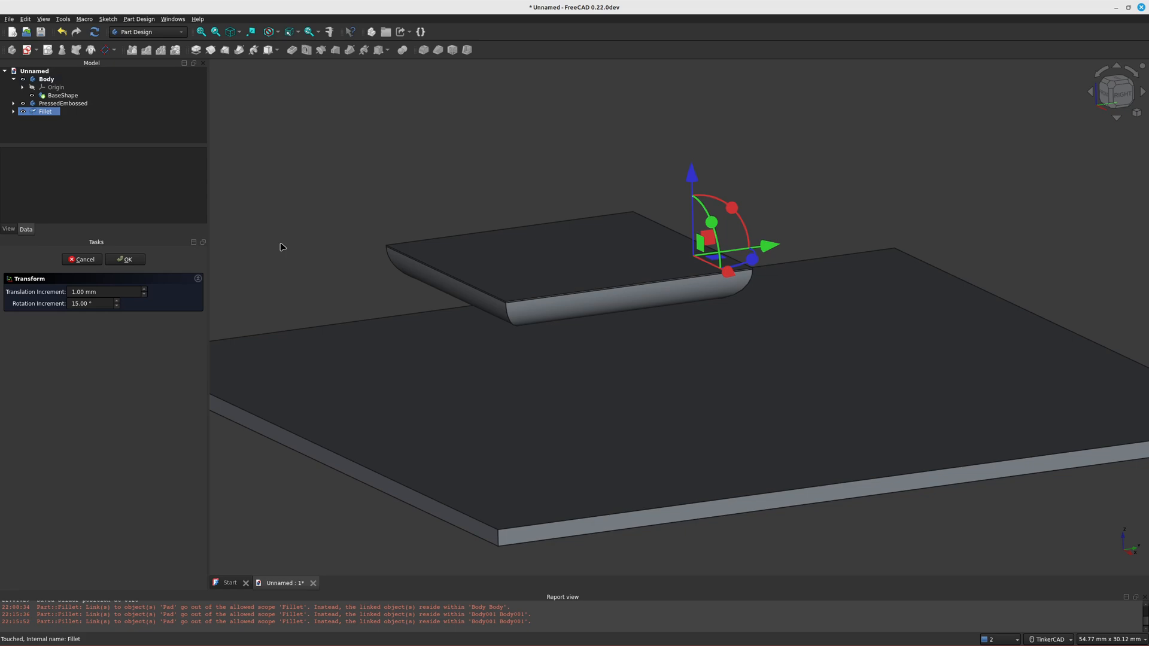
# Step: Switch to the Sheet Metal workbench and accept the transform of the Fillet shape
pyautogui.click(148, 32)
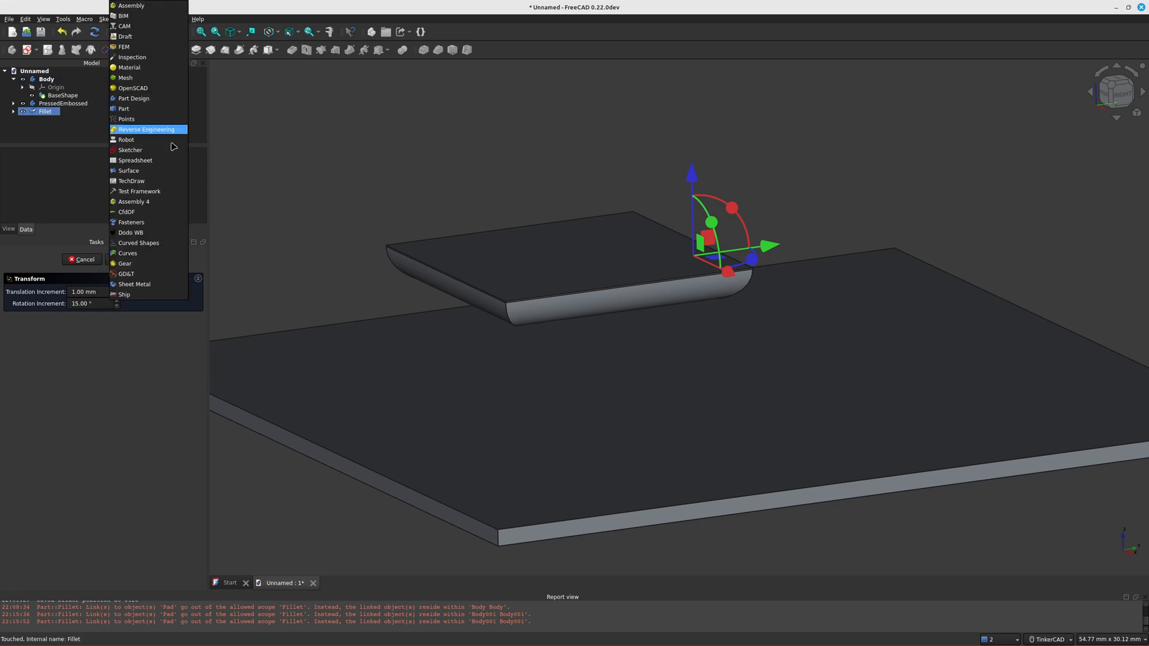
pyautogui.click(164, 285)
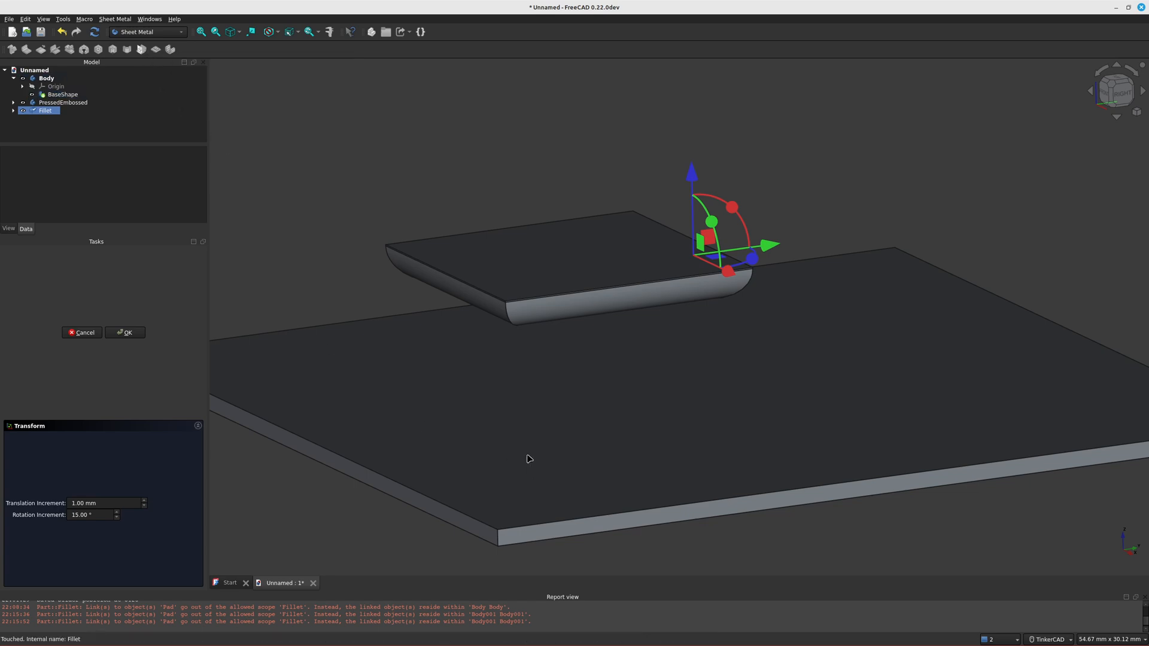
pyautogui.click(125, 333)
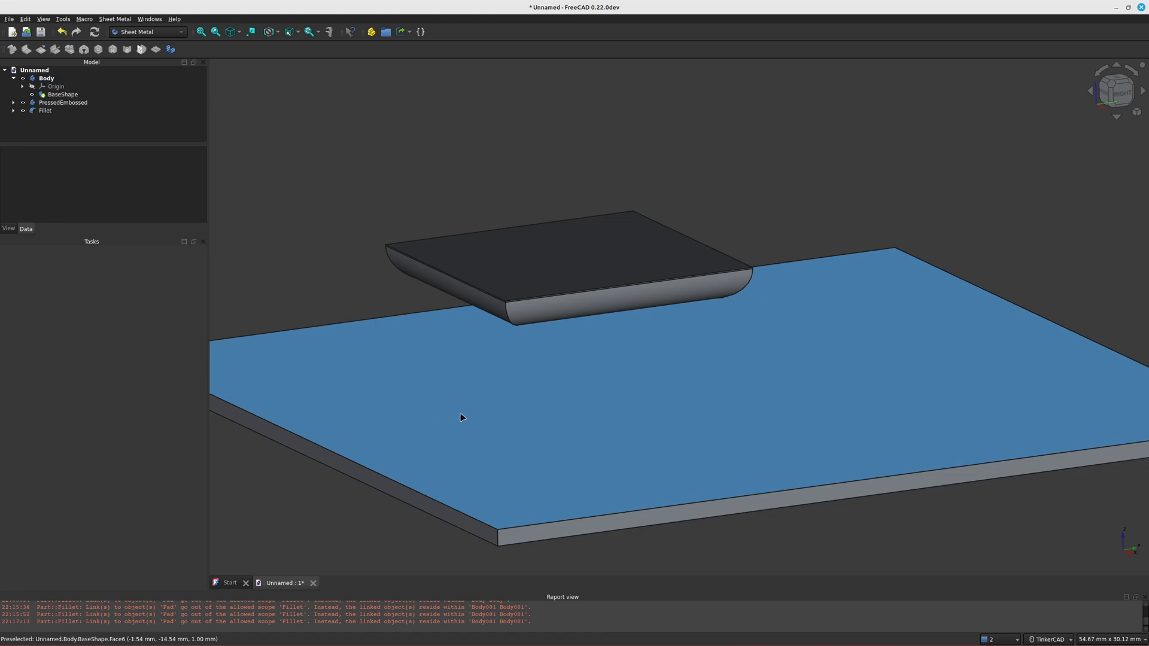
# Step: Make a forming in the wall using the plate's top face and the top face of the filleted block
pyautogui.click(461, 418)
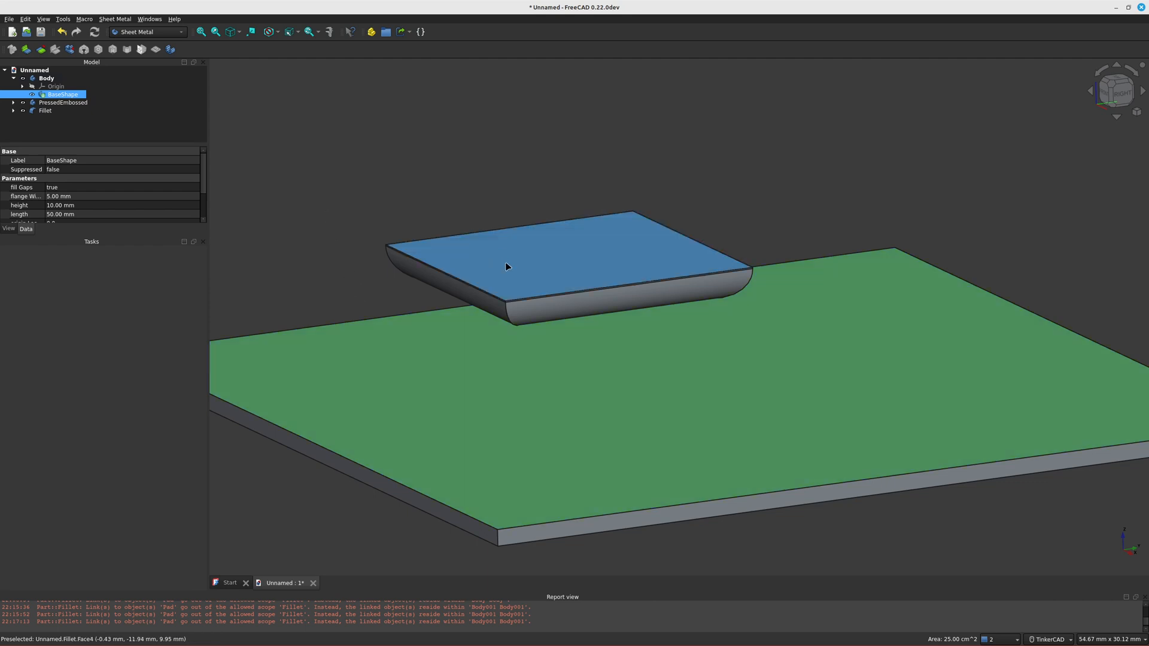
pyautogui.keyDown('ctrl'); pyautogui.click(546, 267); pyautogui.keyUp('ctrl')
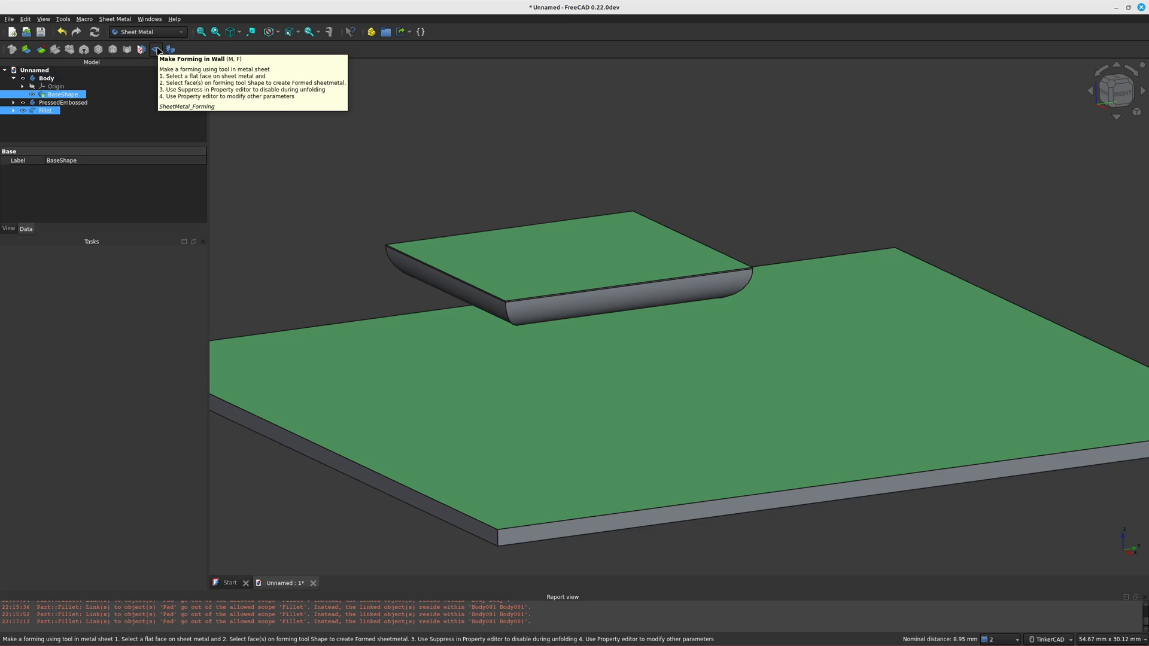
pyautogui.click(157, 50)
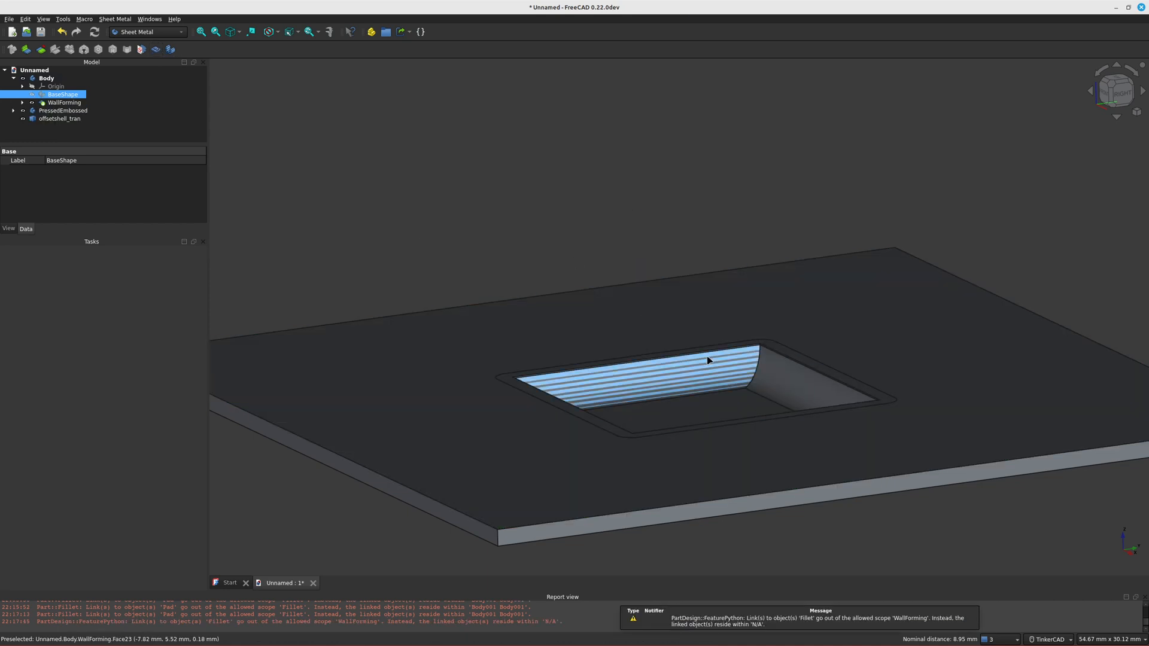
pyautogui.moveTo(611, 296); pyautogui.dragTo(591, 316, button='right')
pyautogui.moveTo(591, 275); pyautogui.dragTo(534, 336, button='right')
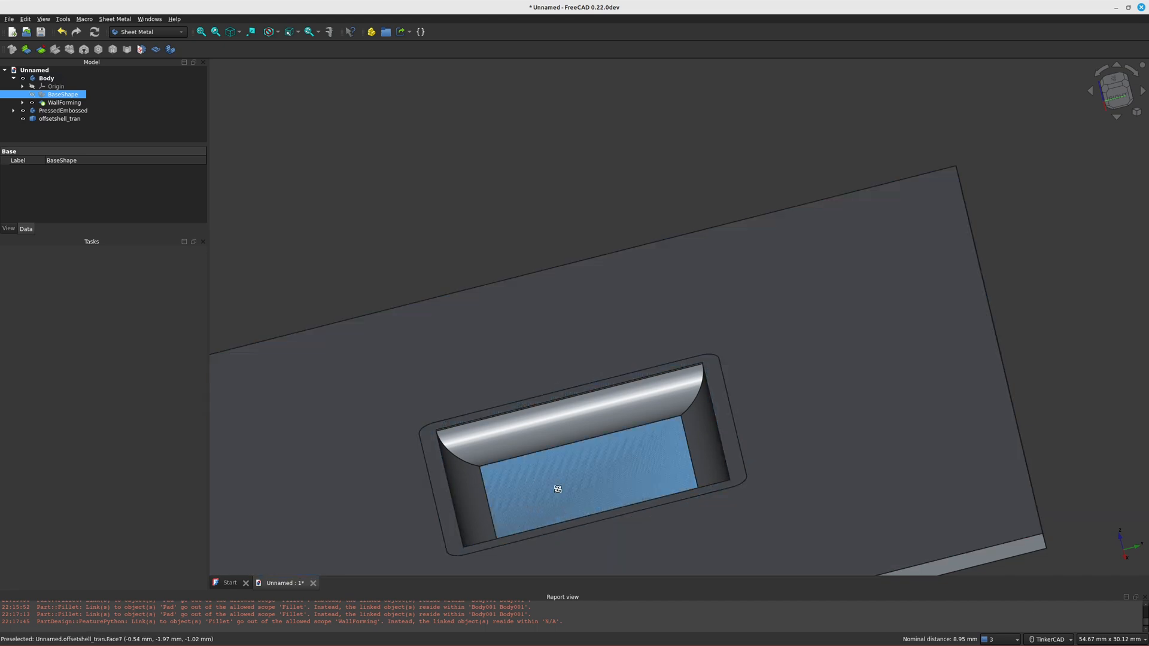
pyautogui.moveTo(557, 489); pyautogui.dragTo(688, 313, button='right')
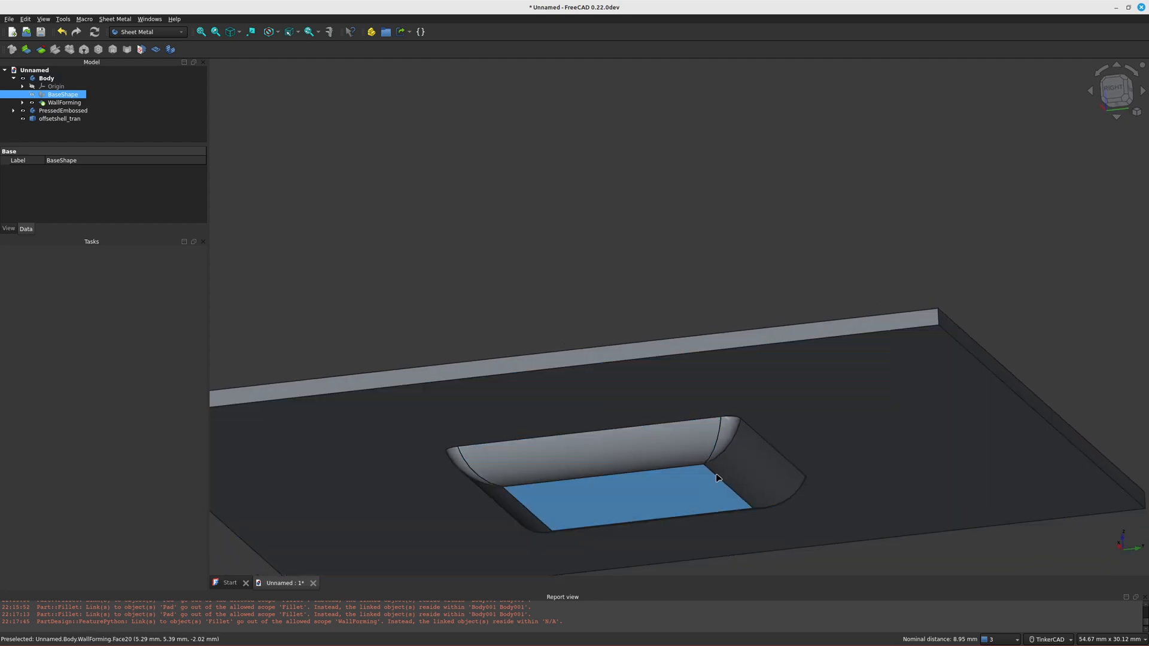
pyautogui.moveTo(693, 415); pyautogui.dragTo(658, 304, button='right')
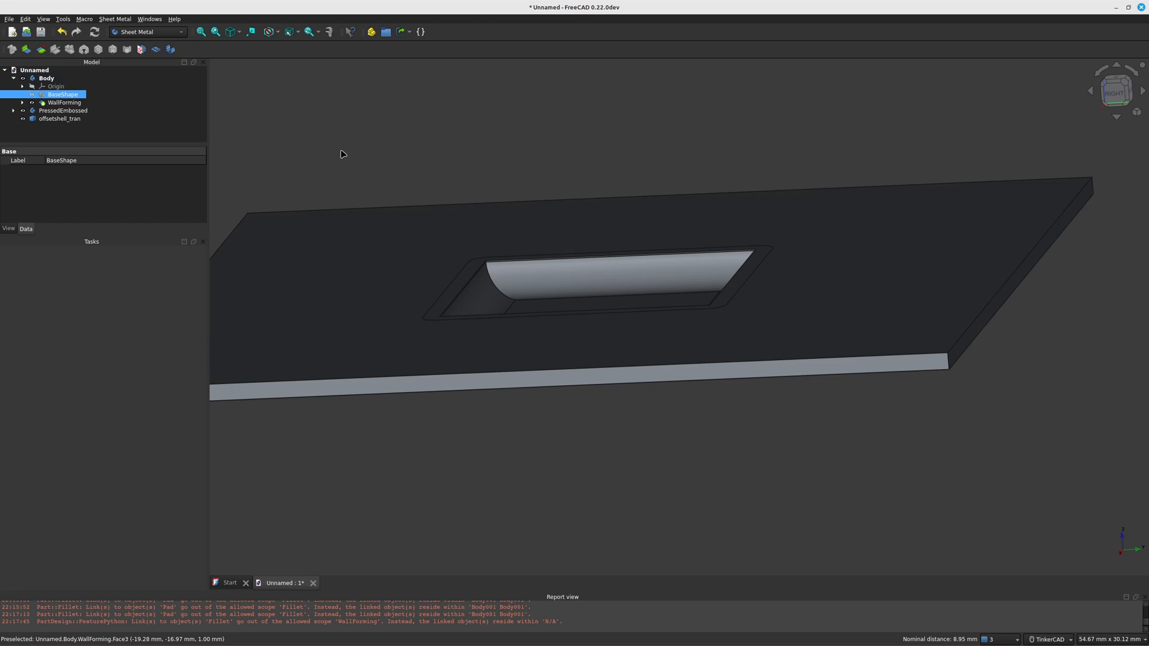
# Step: Rename the plate body as PressedMetal
pyautogui.click(14, 78)
pyautogui.click(47, 78)
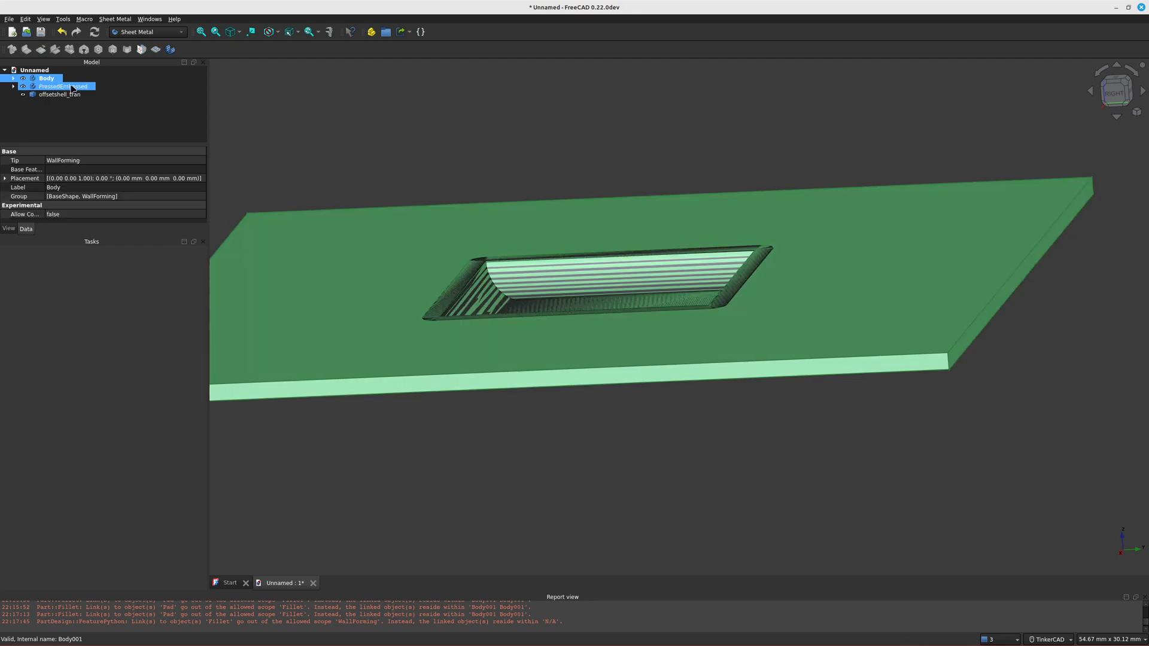
pyautogui.click(66, 110)
pyautogui.click(48, 79)
pyautogui.press('F2')
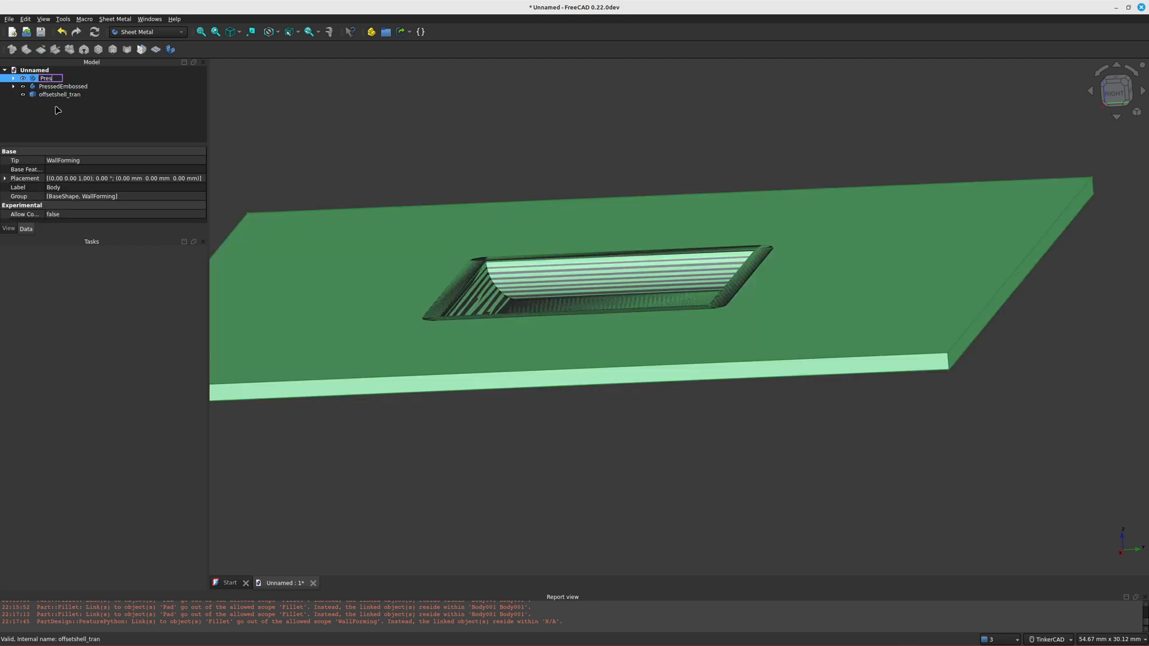
pyautogui.press('Return')
pyautogui.click(60, 87)
pyautogui.click(60, 78)
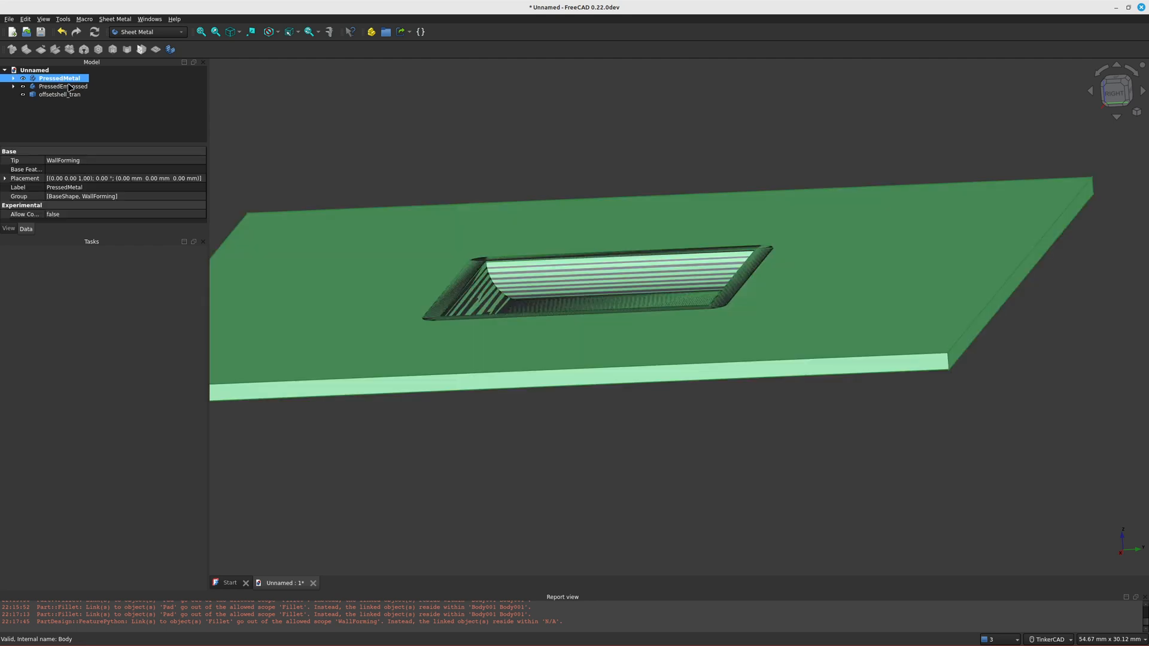
pyautogui.click(75, 113)
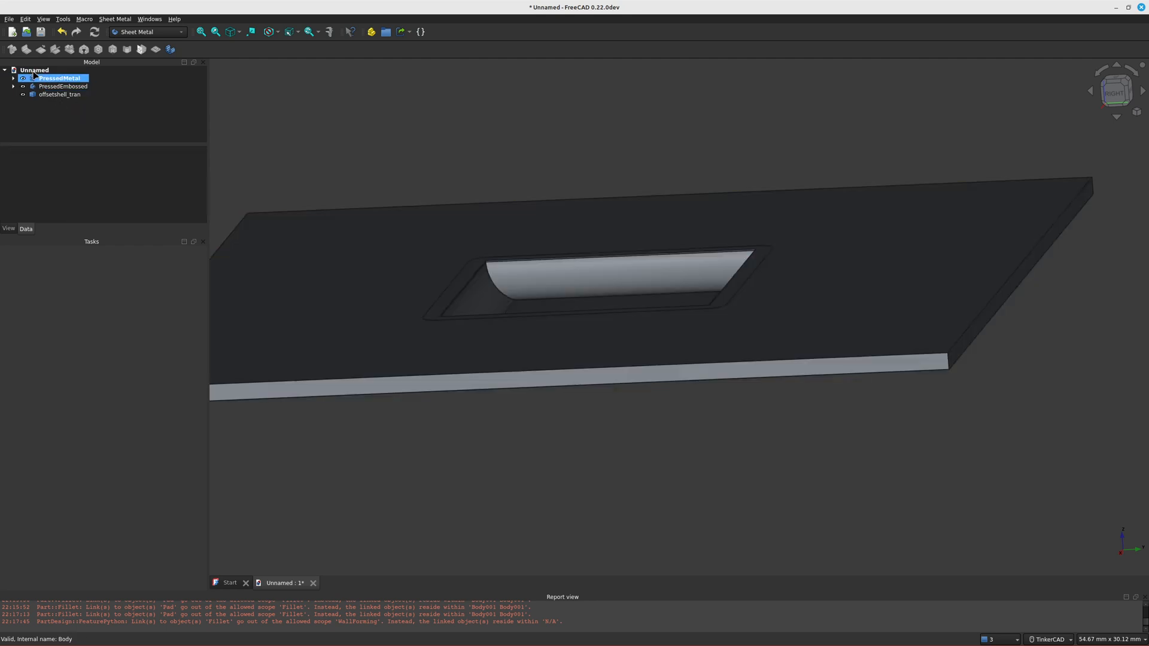
# Step: Switch to the Part Design workbench and create a new body
pyautogui.click(147, 31)
pyautogui.click(148, 102)
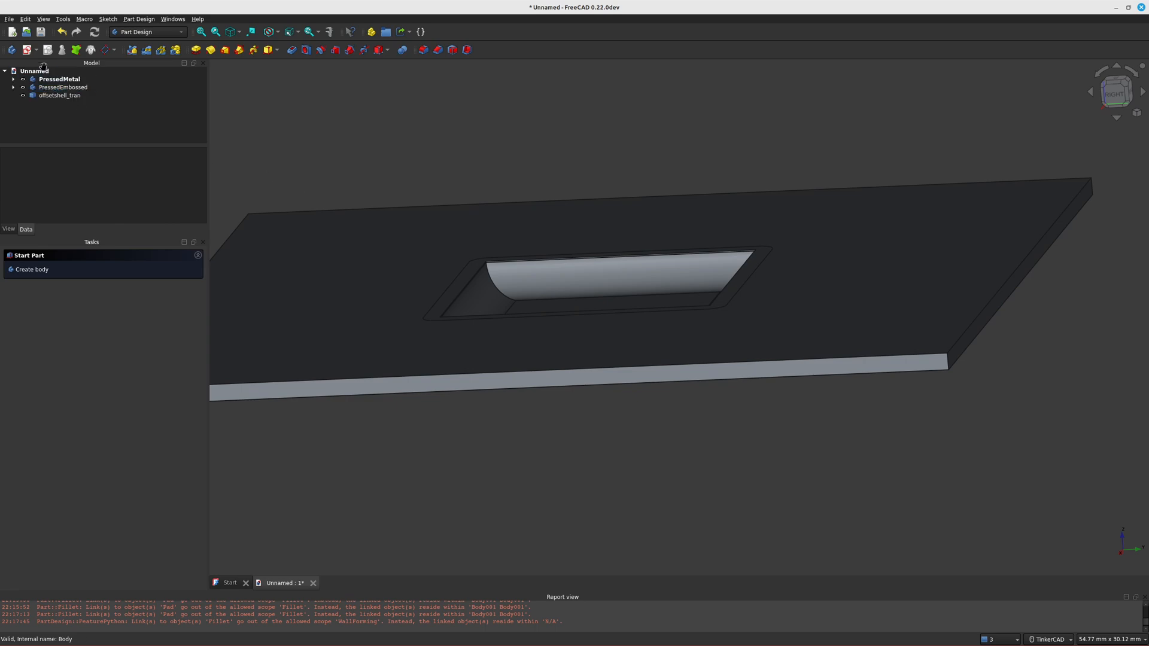
pyautogui.click(12, 50)
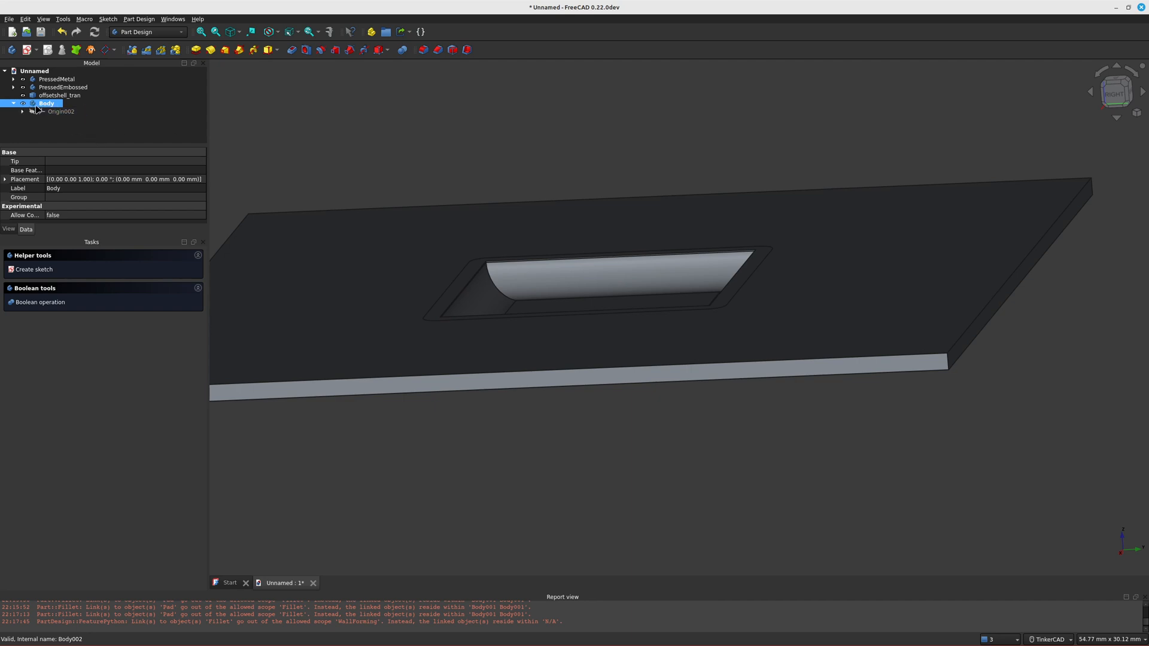
# Step: Start a new sketch on the XY base plane of the new body
pyautogui.click(29, 50)
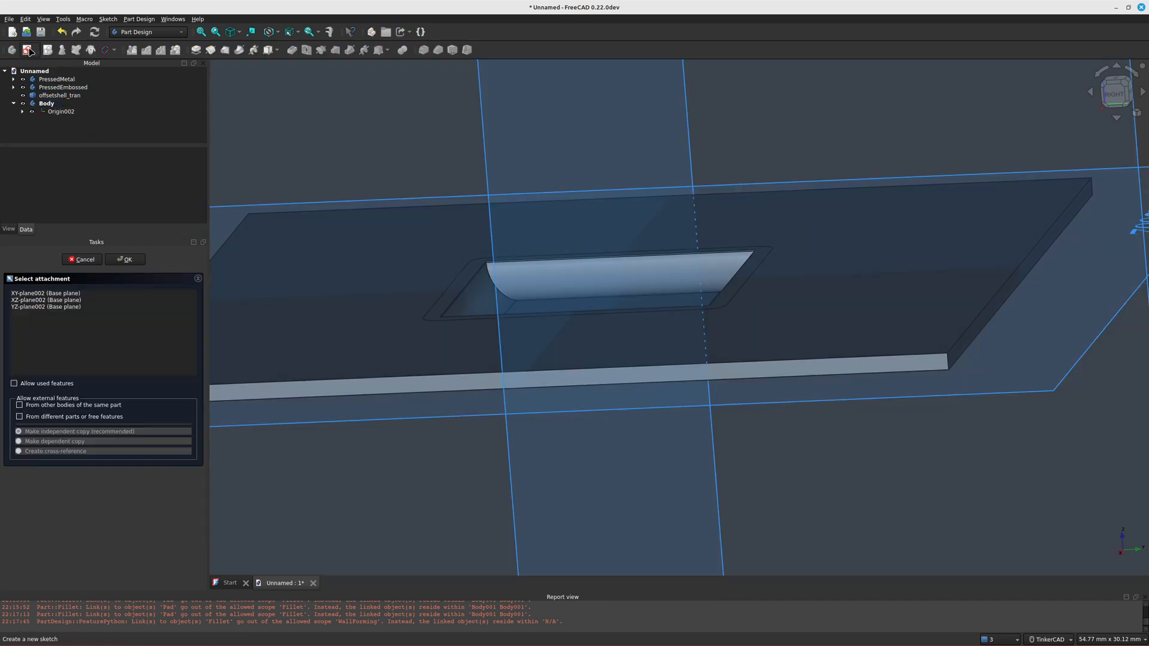
pyautogui.scroll(-6, 448, 366)
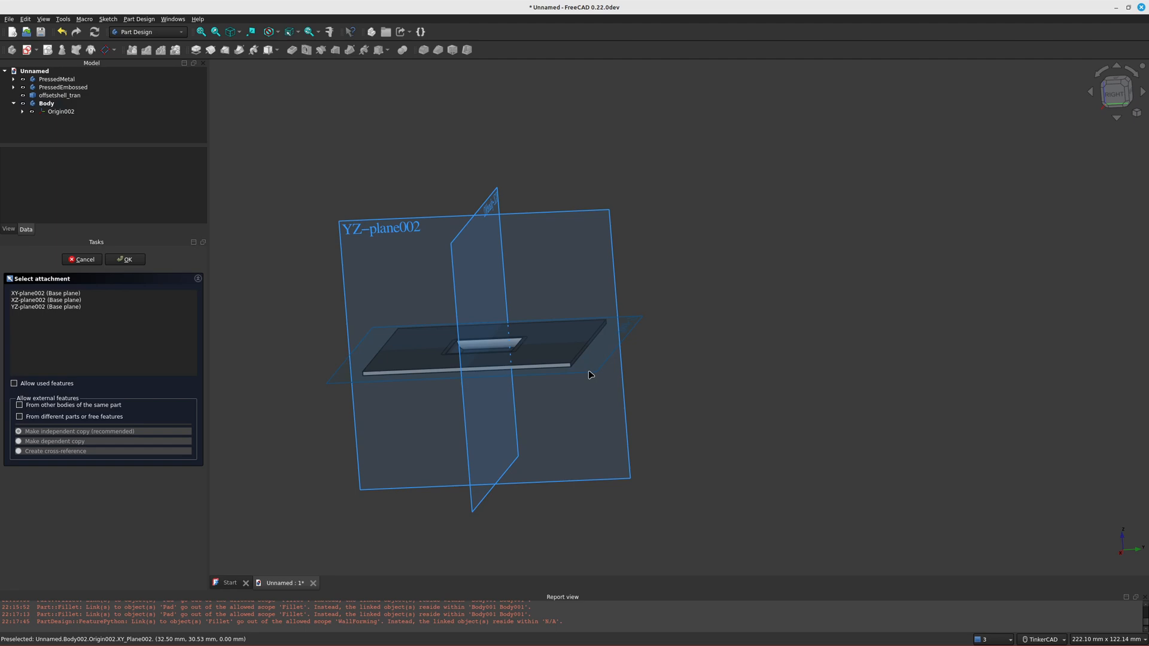
pyautogui.moveTo(661, 365); pyautogui.dragTo(695, 399, button='right')
pyautogui.click(586, 394)
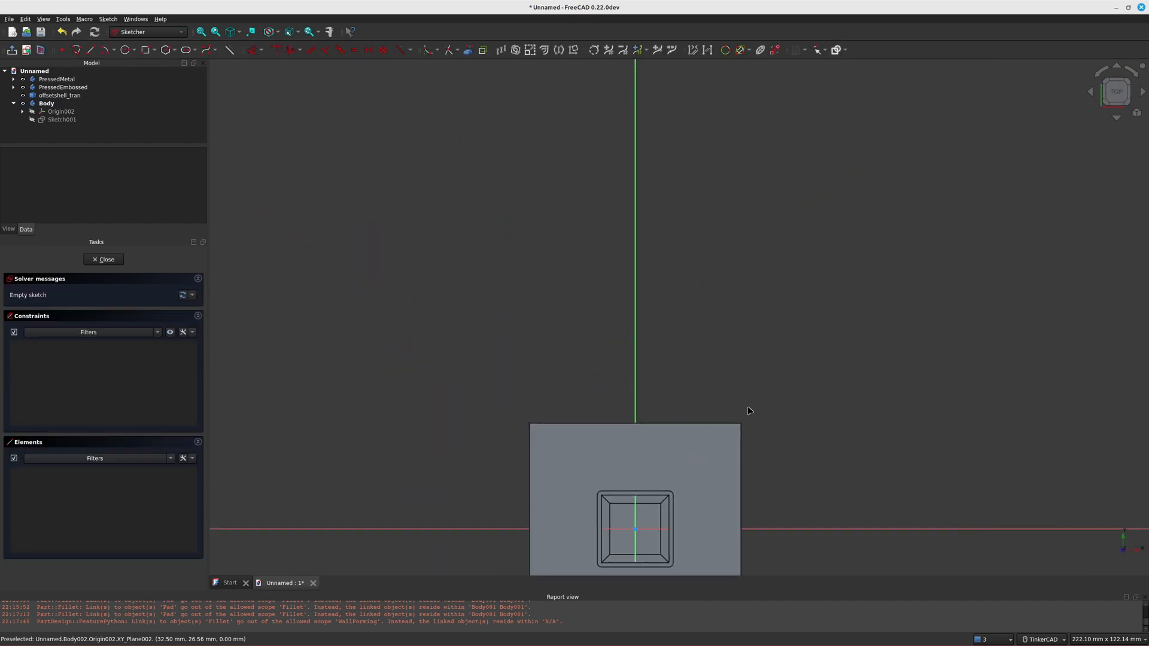
pyautogui.moveTo(750, 411); pyautogui.dragTo(699, 234, button='middle')
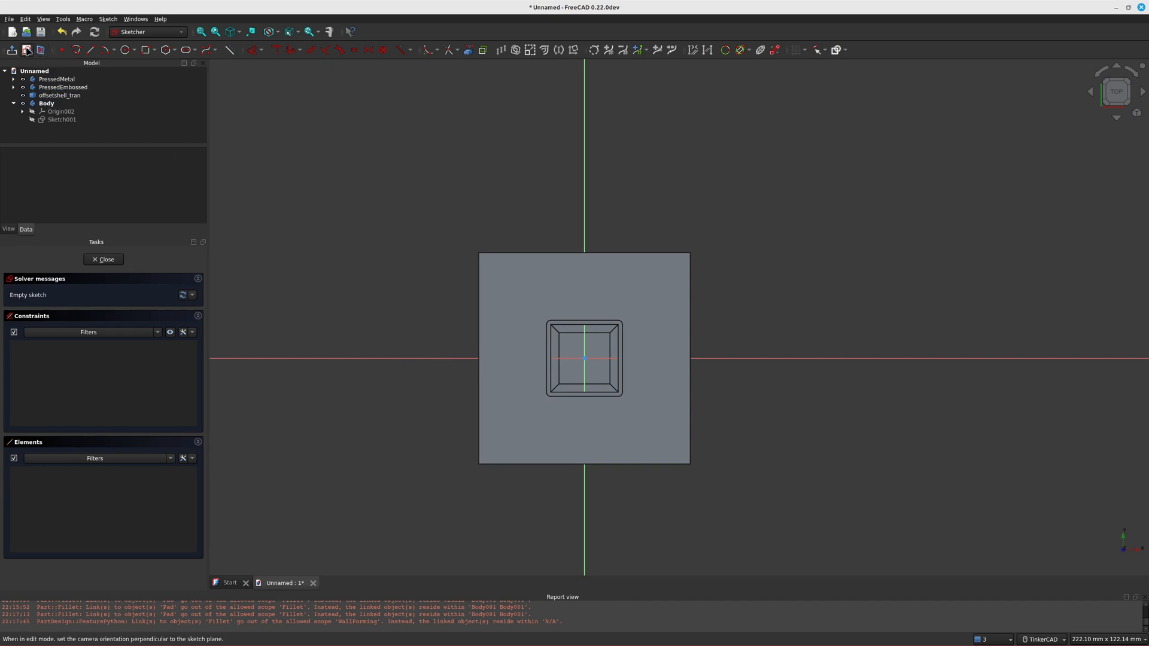
# Step: Draw a corner-to-corner rectangle just inside the plate's outline, enclosing the formed recess, and leave the rectangle tool
pyautogui.click(145, 49)
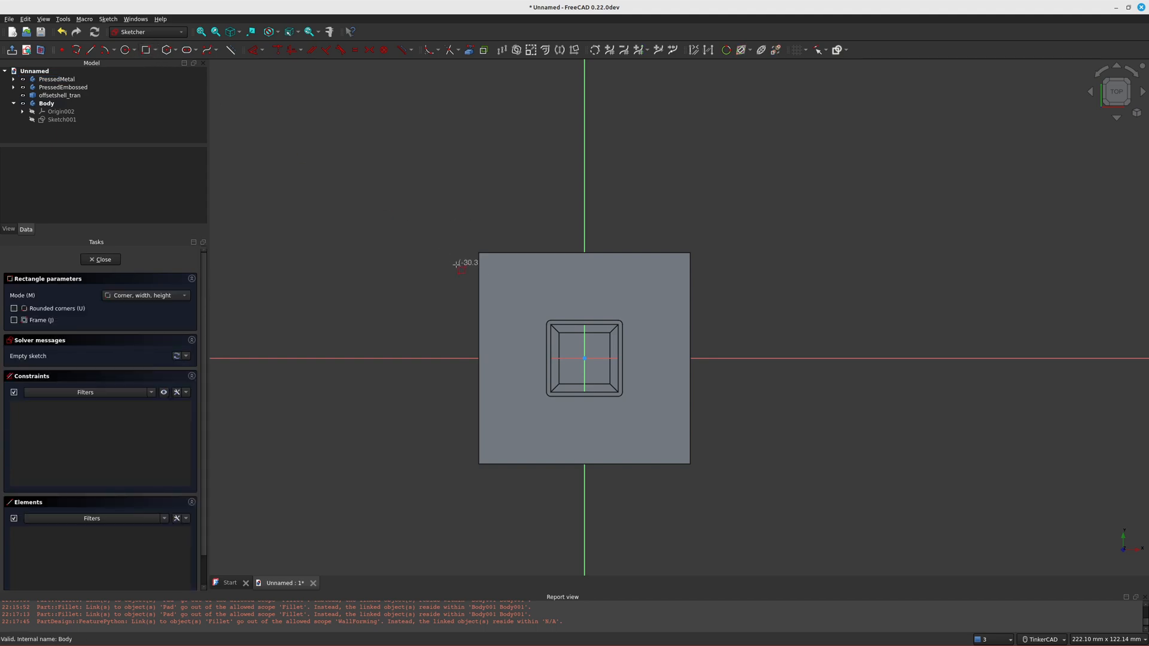
pyautogui.click(489, 260)
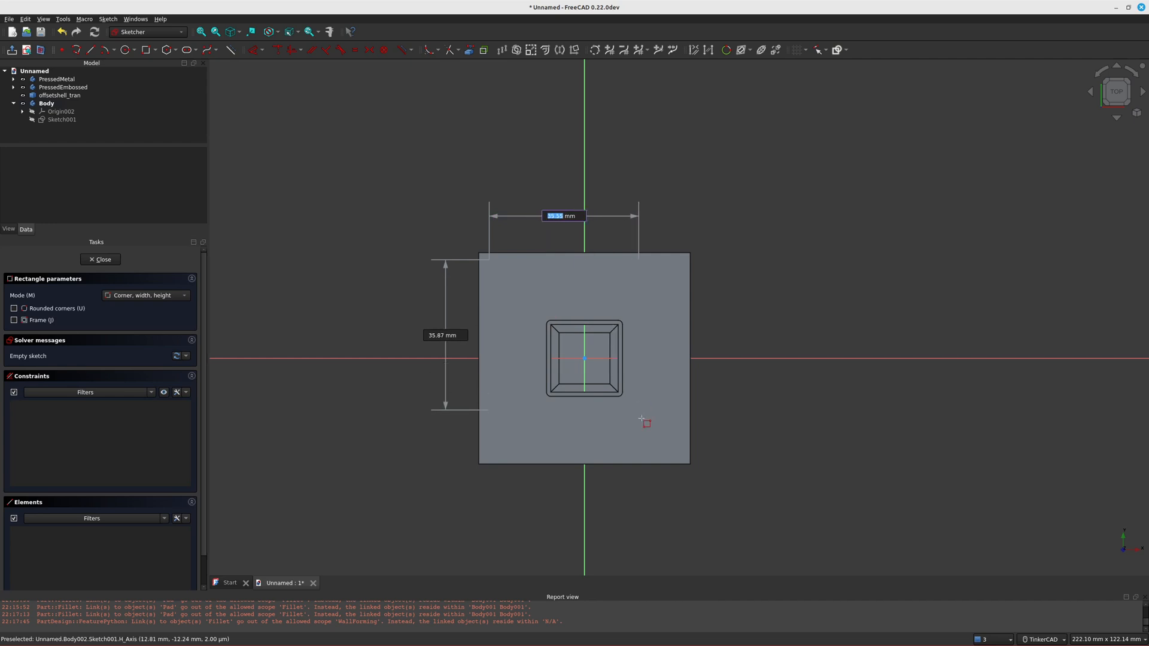
pyautogui.click(682, 459)
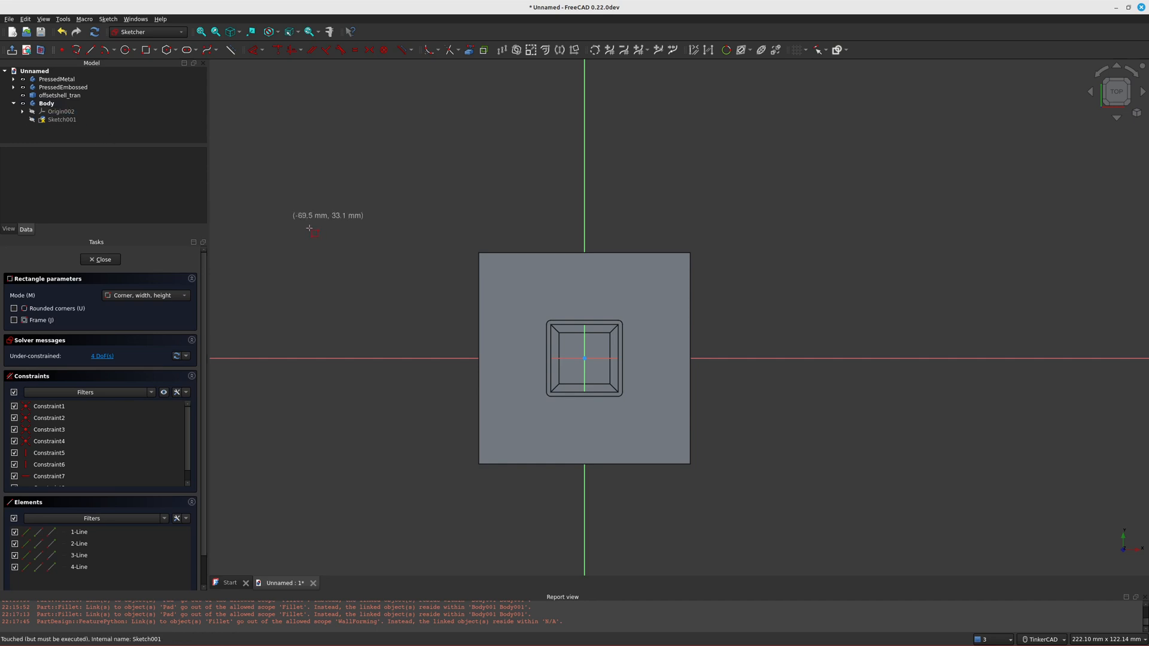
pyautogui.click(103, 261)
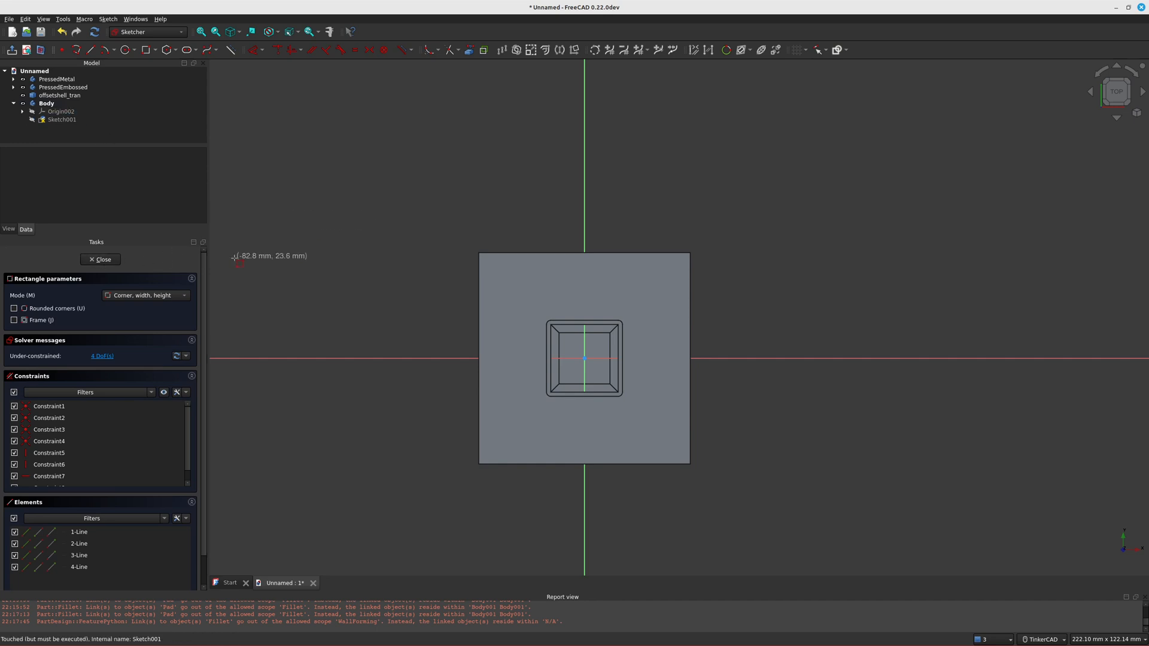
# Step: Hide the PressedMetal body and select the PressedEmbossed body in the model tree
pyautogui.click(58, 81)
pyautogui.press('space')
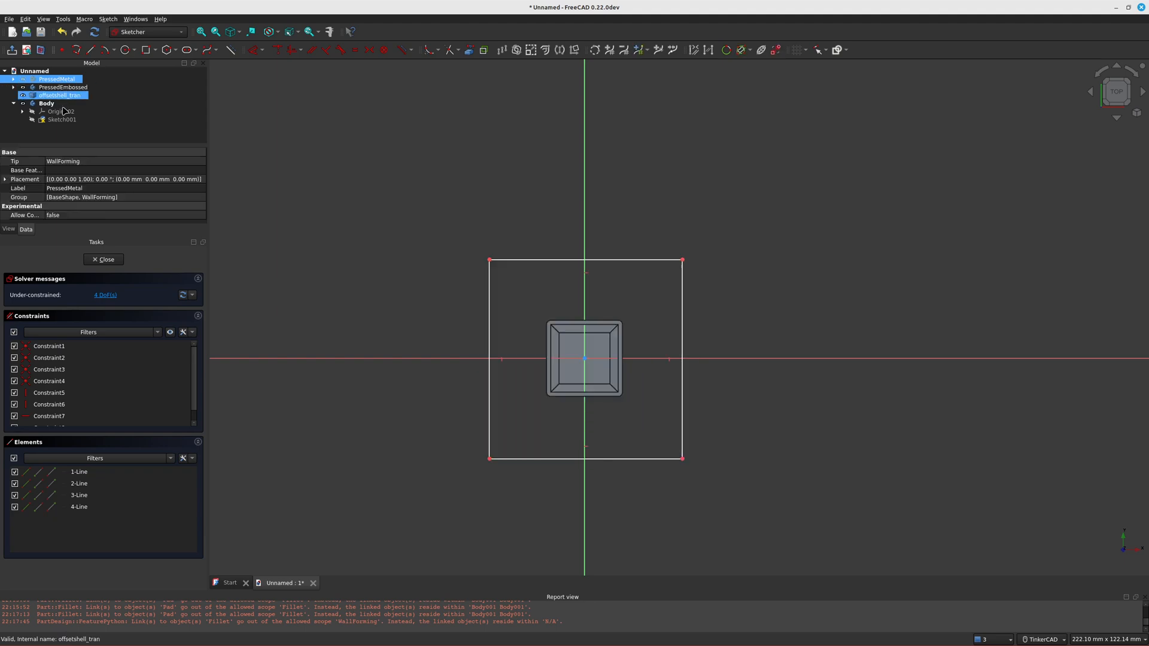
pyautogui.click(72, 90)
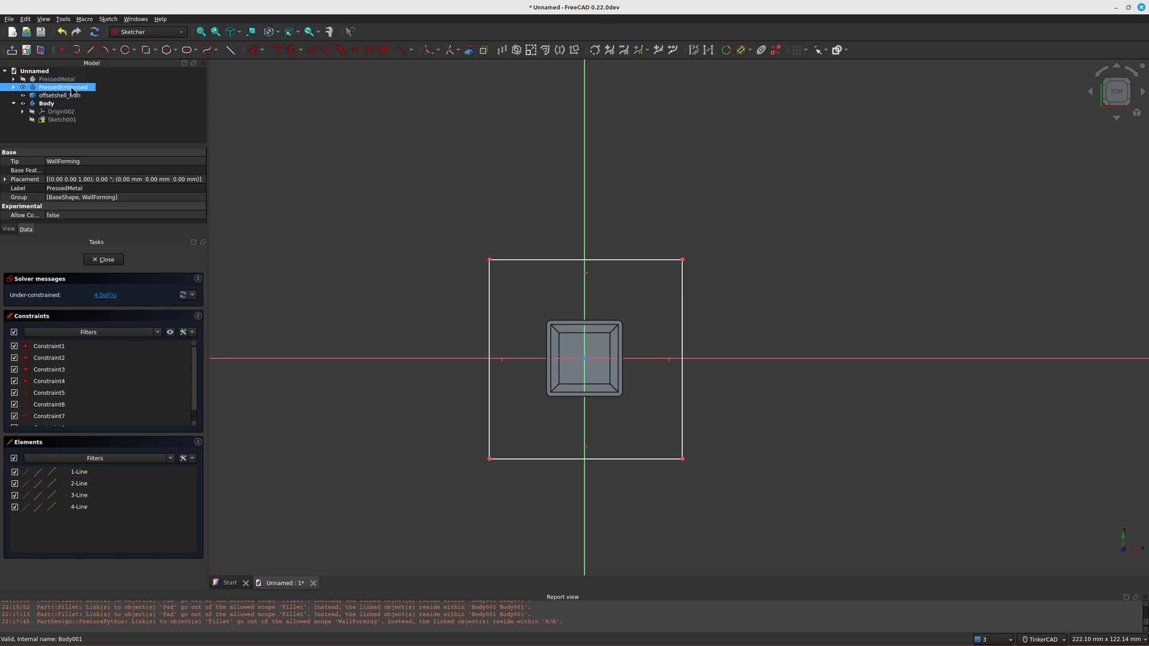
# Step: Hide the PressedEmbossed body together with the offsetshell_tran object, leaving the new Body selected
pyautogui.keyDown('ctrl'); pyautogui.click(60, 95); pyautogui.keyUp('ctrl')
pyautogui.press('space')
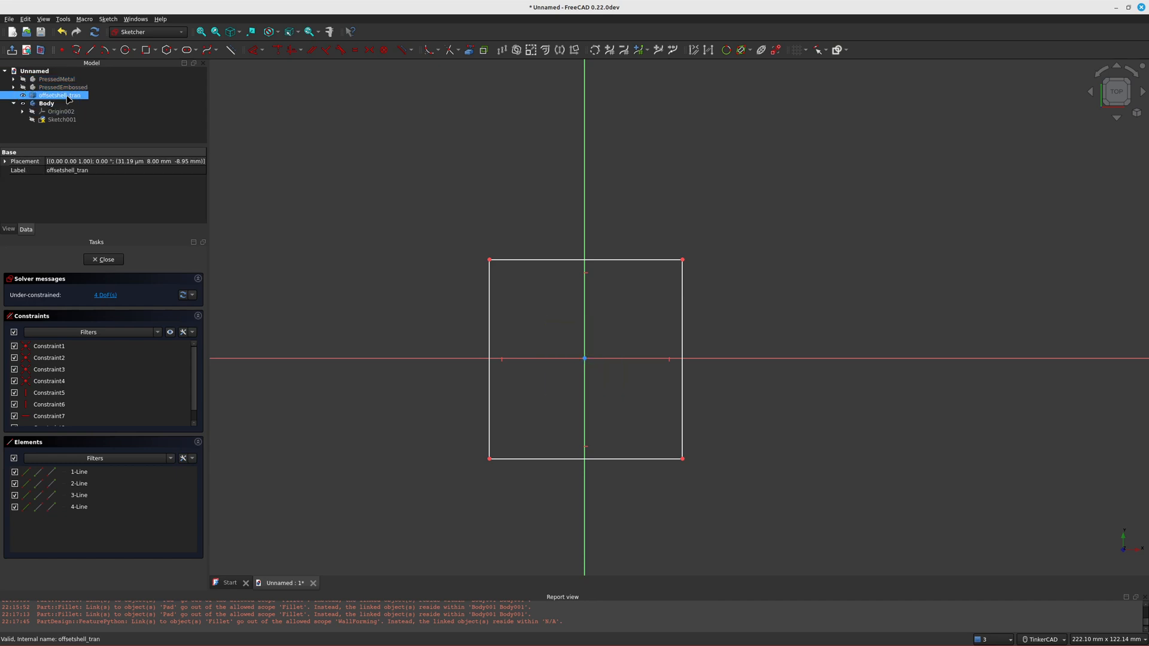
pyautogui.click(46, 103)
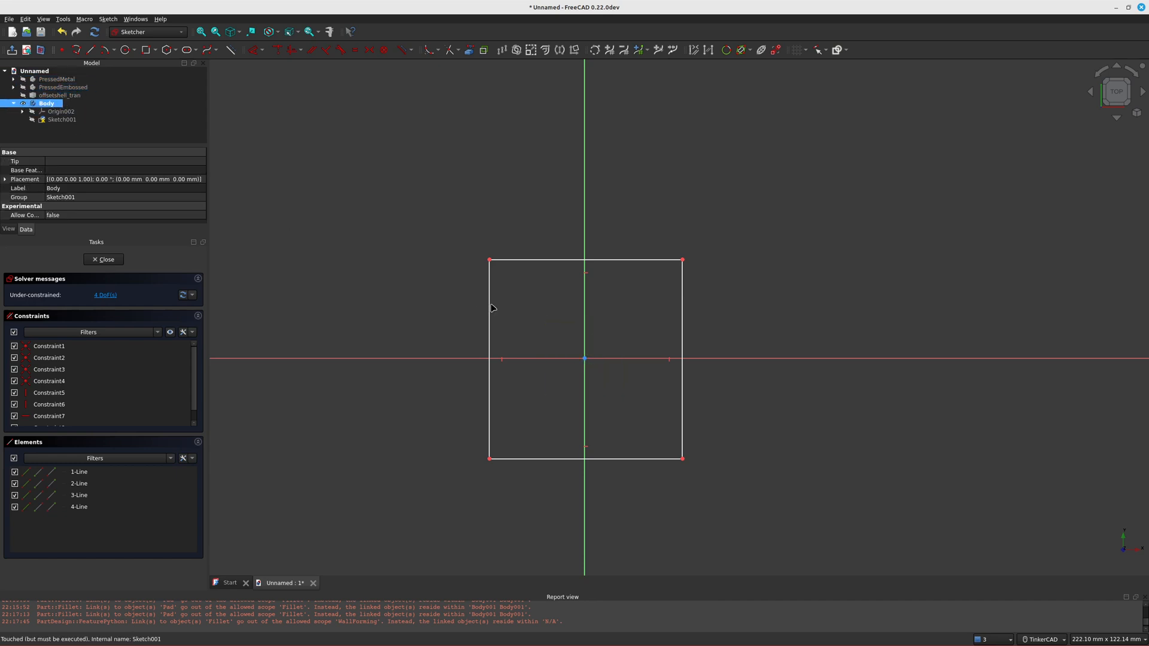
# Step: Show the PressedMetal body briefly to compare its outline with the sketched rectangle, and hide it again
pyautogui.click(59, 80)
pyautogui.press('space')
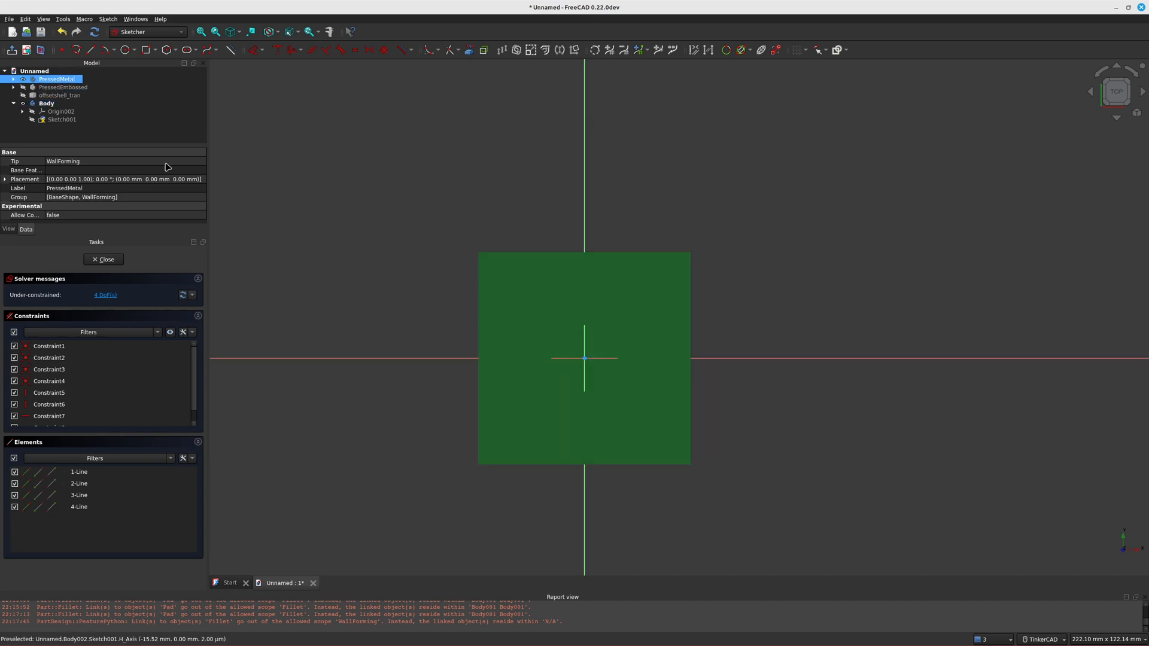
pyautogui.click(387, 294)
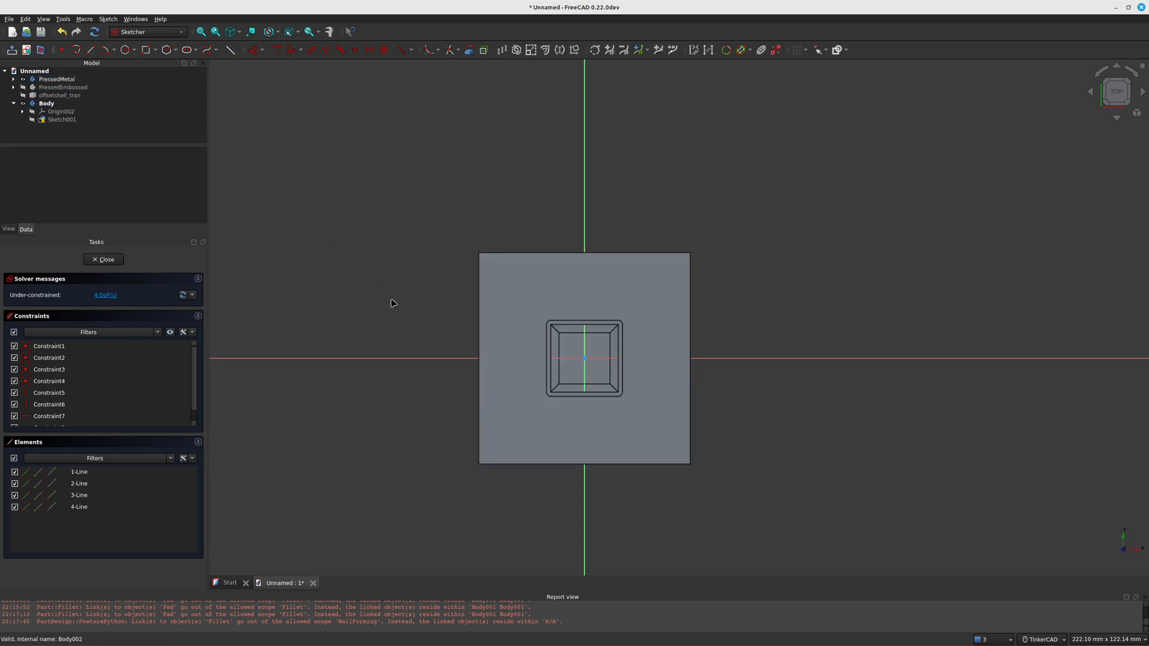
pyautogui.moveTo(393, 303)
pyautogui.mouseDown(button='middle')
pyautogui.moveTo(387, 144)
pyautogui.moveTo(428, 271)
pyautogui.mouseUp(button='middle')
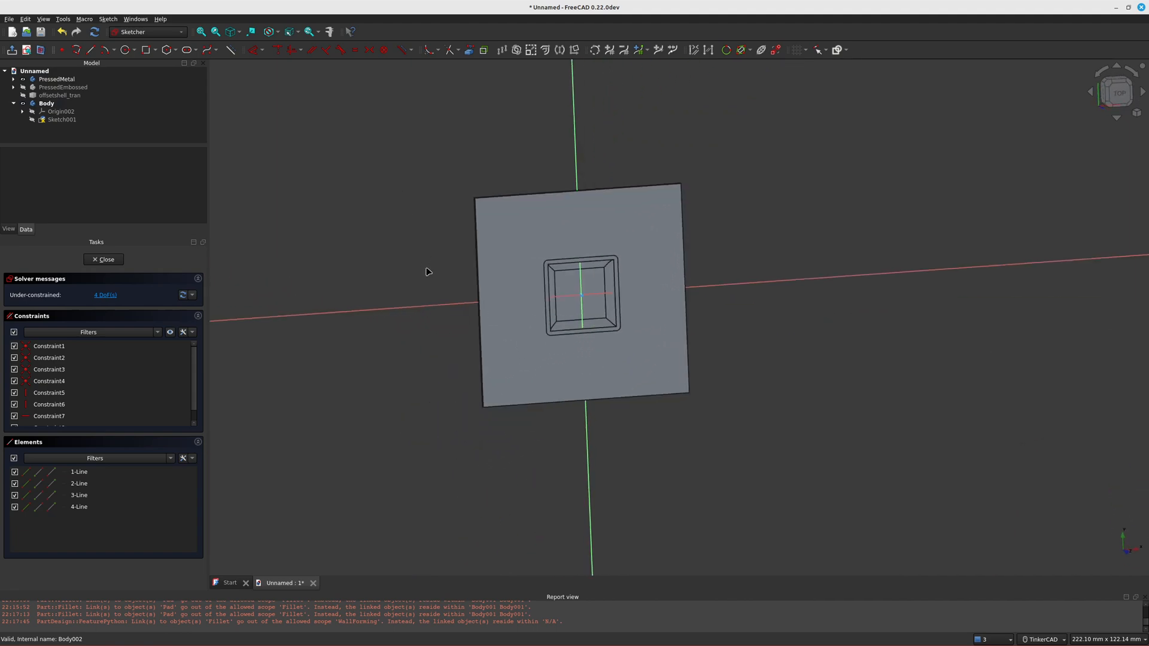
pyautogui.click(57, 79)
pyautogui.press('space')
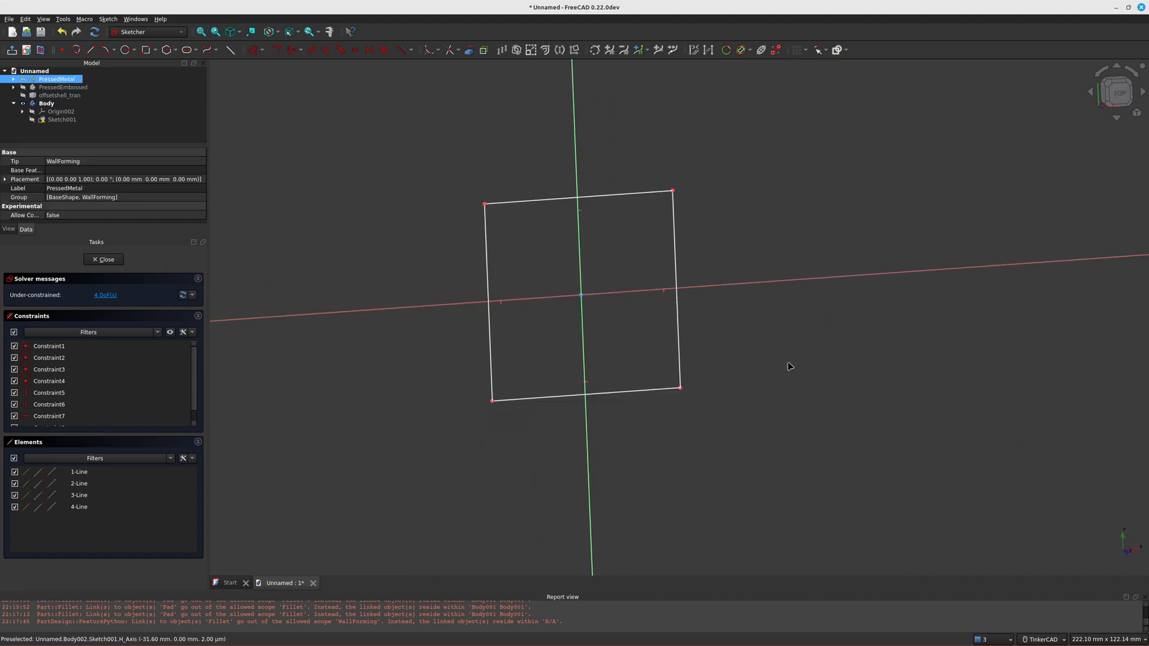
pyautogui.moveTo(790, 367)
pyautogui.mouseDown(button='middle')
pyautogui.moveTo(764, 389)
pyautogui.moveTo(771, 366)
pyautogui.mouseUp(button='middle')
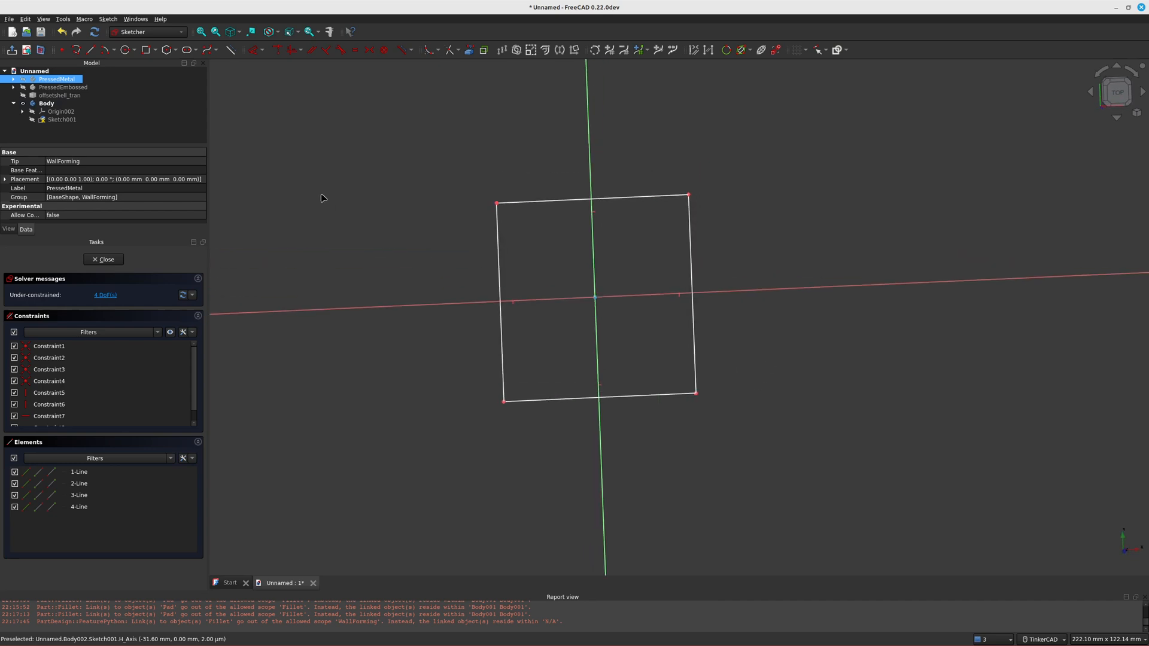
# Step: Close the sketch and pad the rectangle 25 mm, symmetric to the sketch plane
pyautogui.click(110, 262)
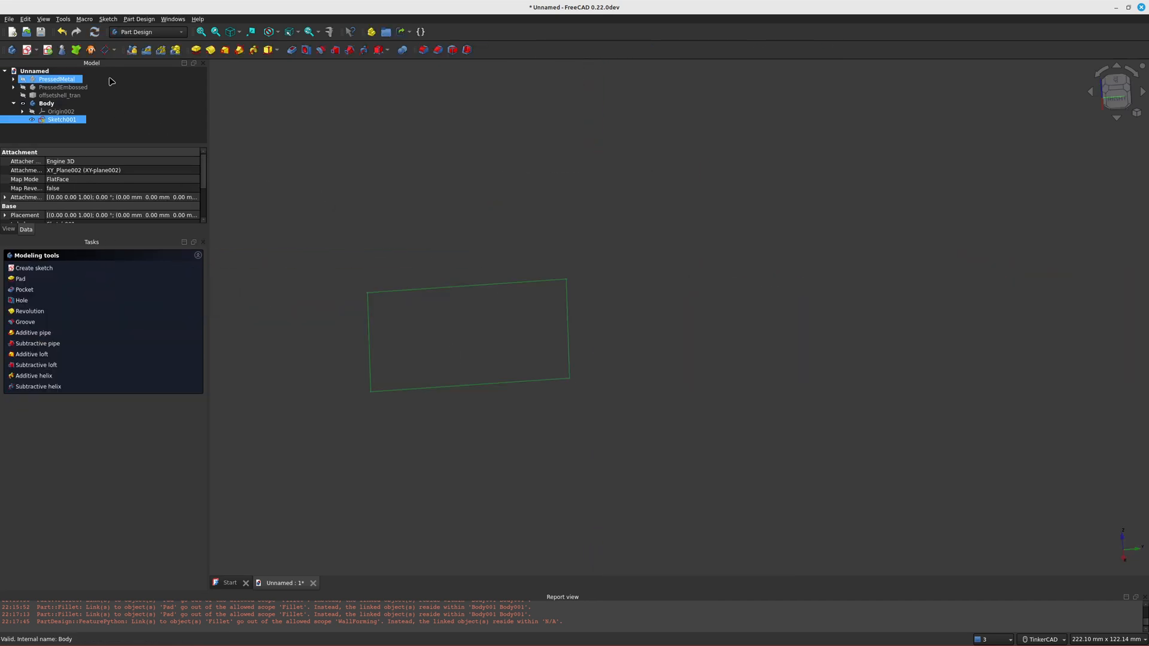
pyautogui.click(201, 52)
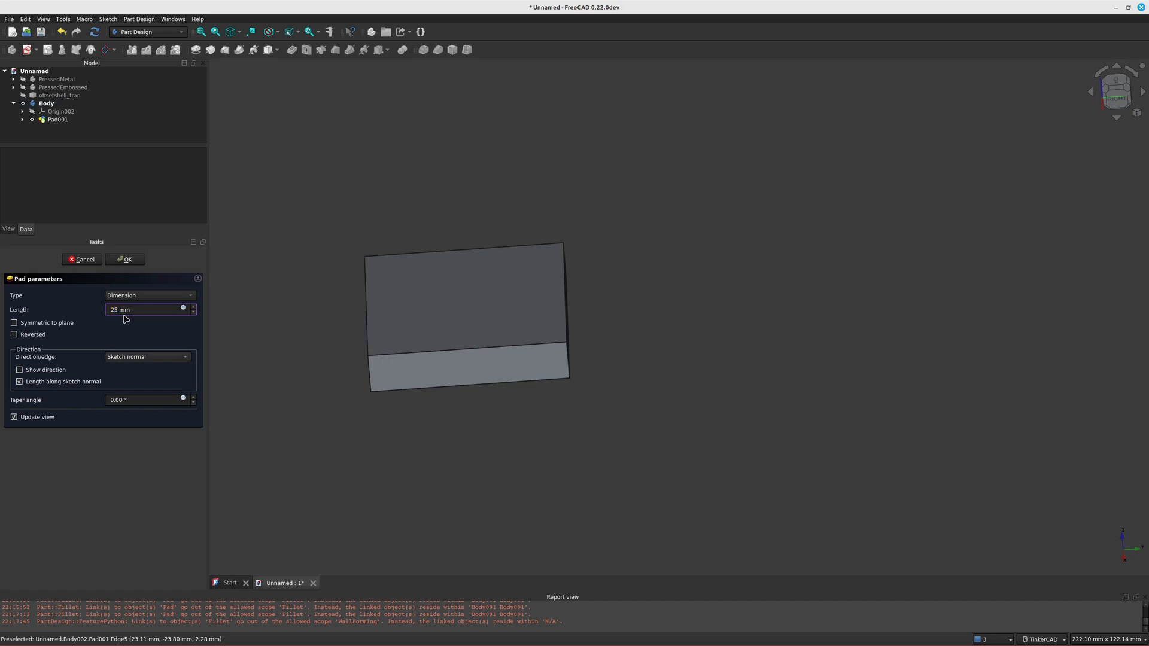
pyautogui.click(55, 325)
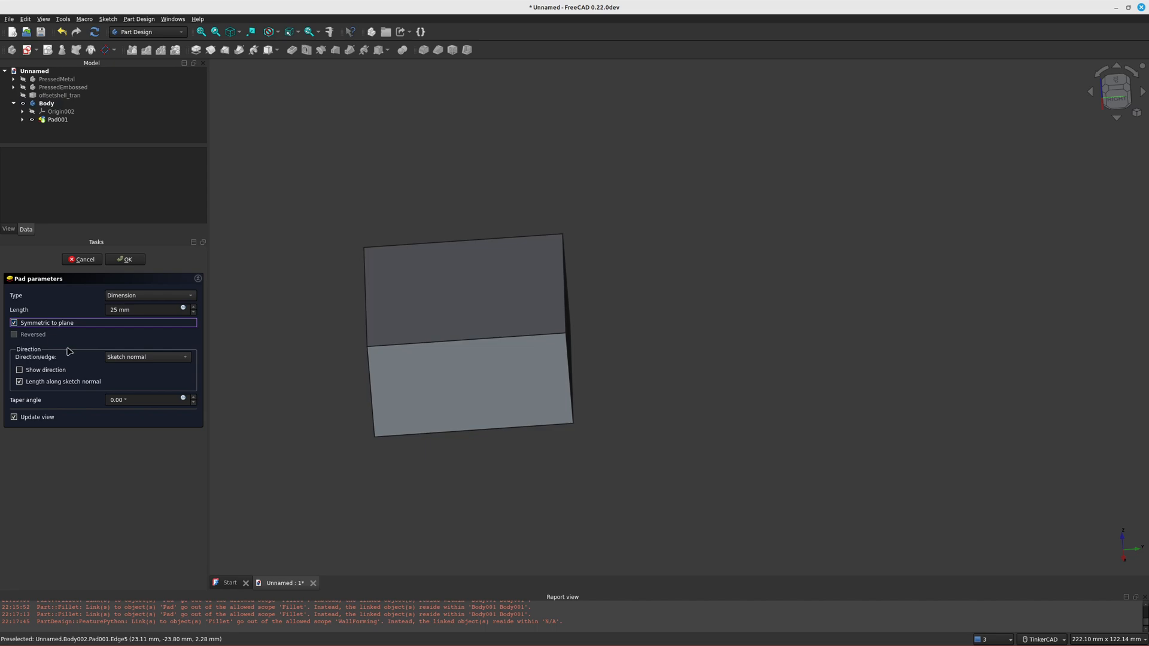
pyautogui.click(123, 261)
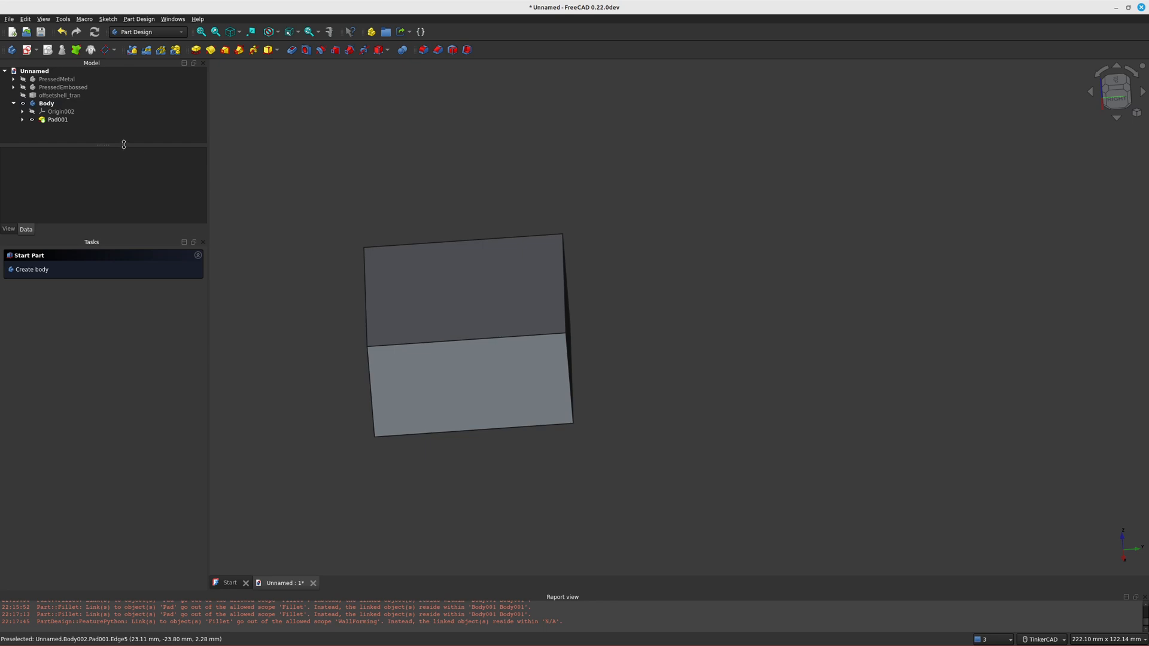
# Step: Show the PressedMetal body again and check from several sides how the plate passes through the padded block
pyautogui.click(57, 79)
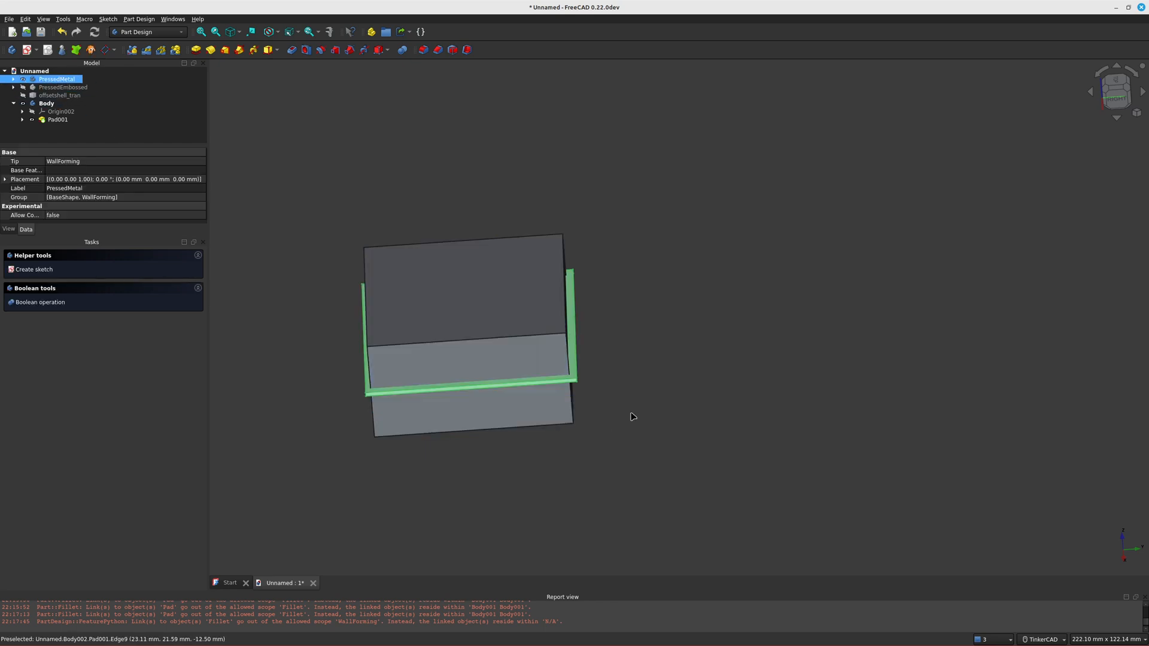
pyautogui.moveTo(642, 414); pyautogui.dragTo(711, 348, button='right')
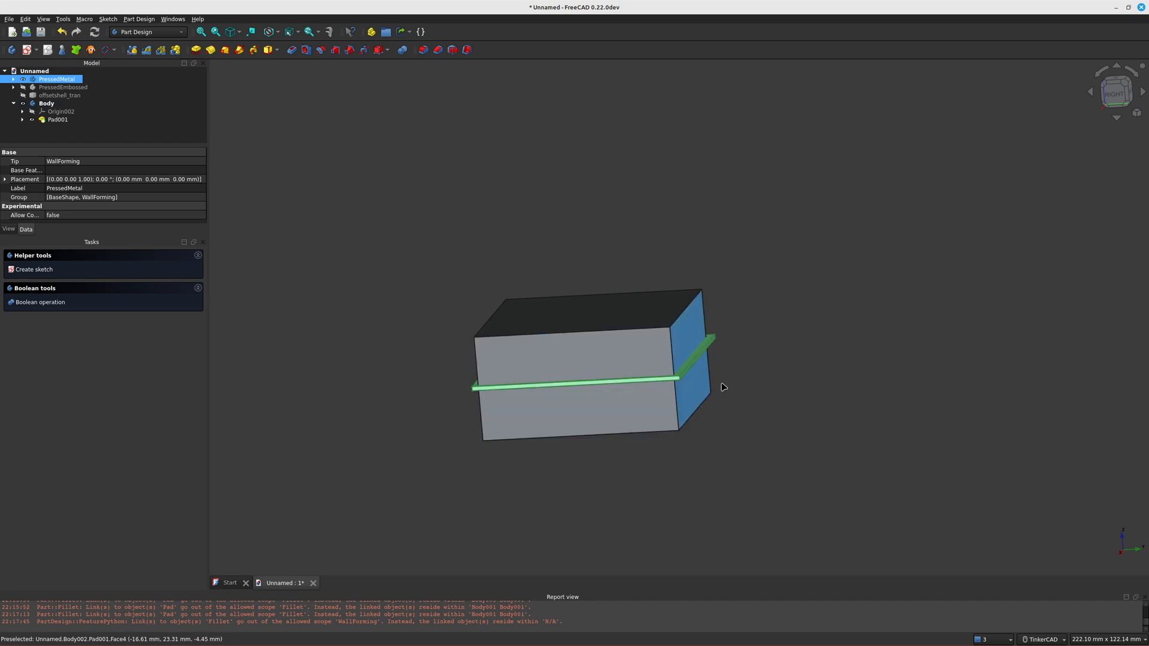
pyautogui.moveTo(725, 410); pyautogui.dragTo(966, 347, button='right')
pyautogui.moveTo(860, 329); pyautogui.dragTo(808, 389, button='right')
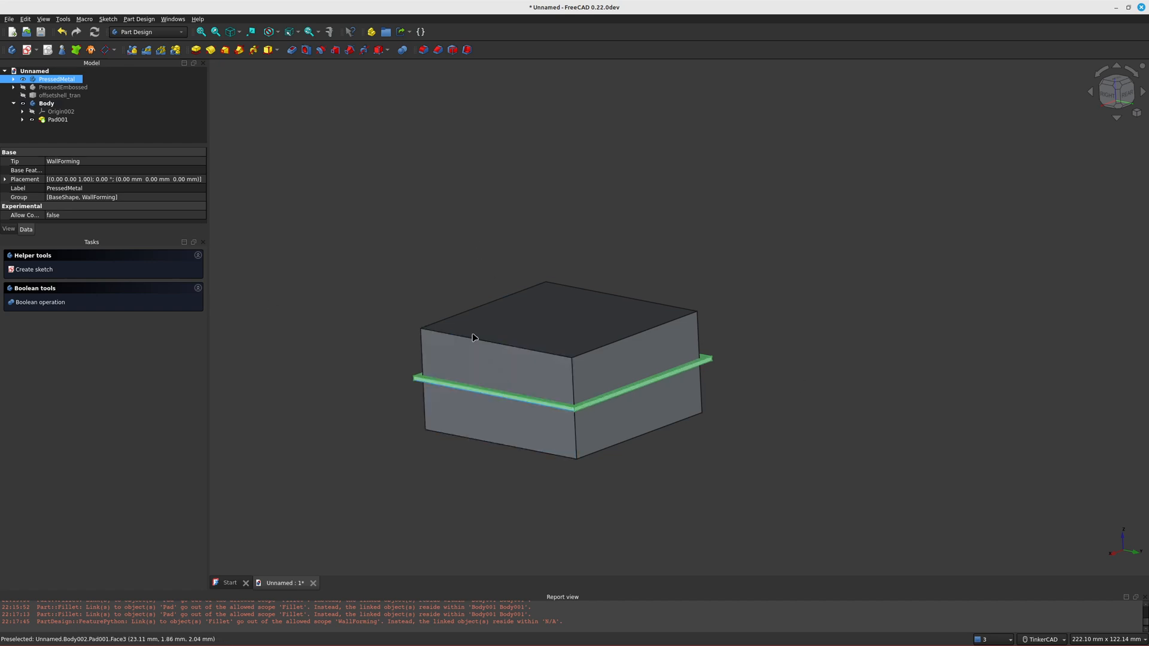
# Step: Switch to the Part workbench and cut the PressedMetal body out of the padded Body
pyautogui.click(47, 106)
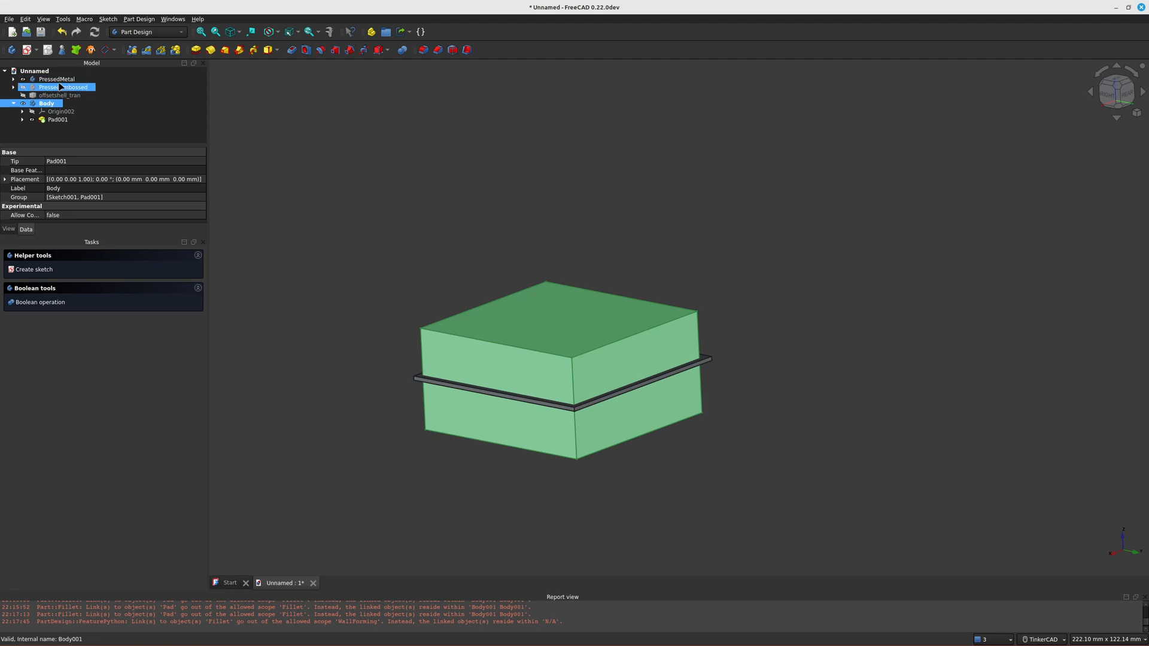
pyautogui.keyDown('ctrl'); pyautogui.click(59, 80); pyautogui.keyUp('ctrl')
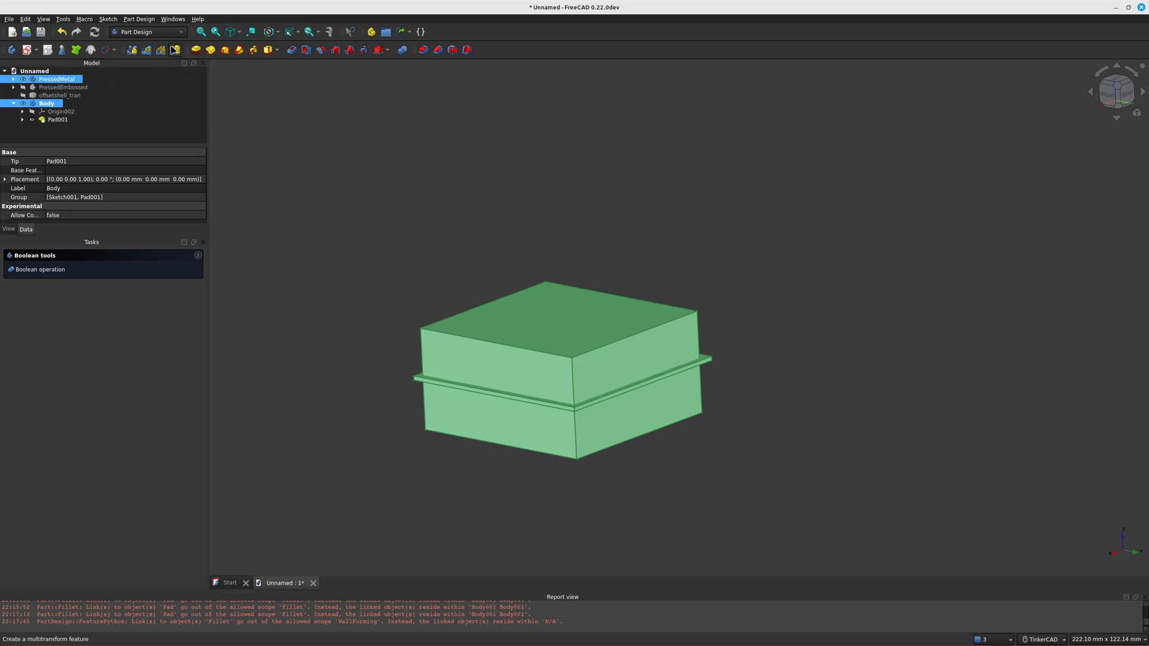
pyautogui.click(150, 32)
pyautogui.click(150, 109)
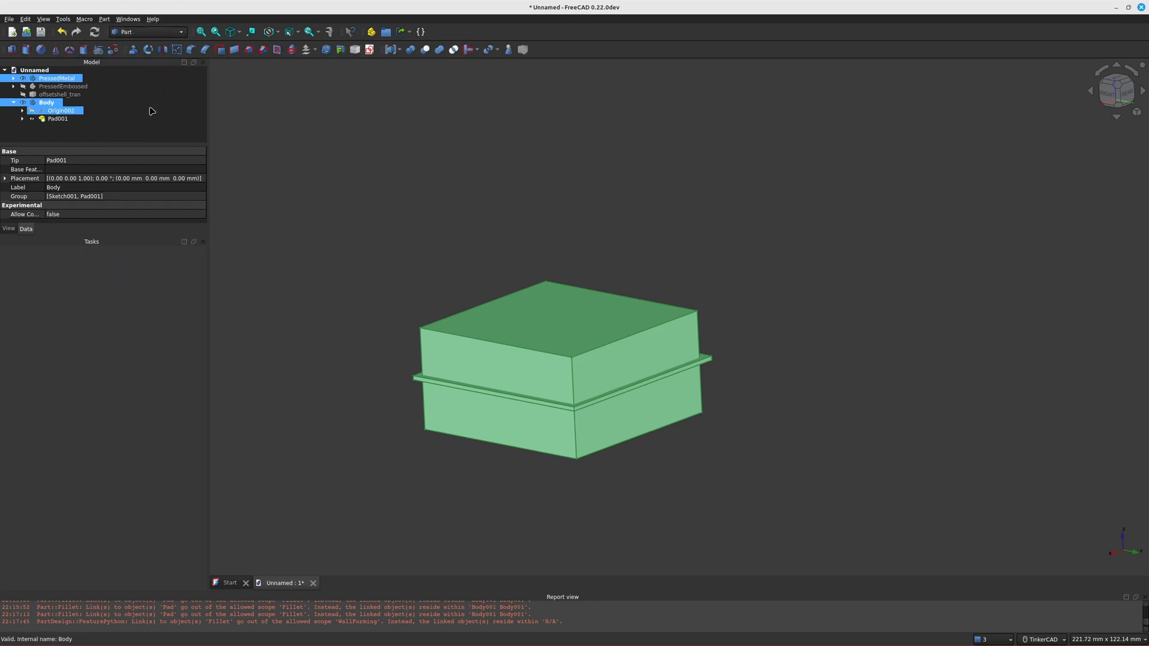
pyautogui.click(425, 50)
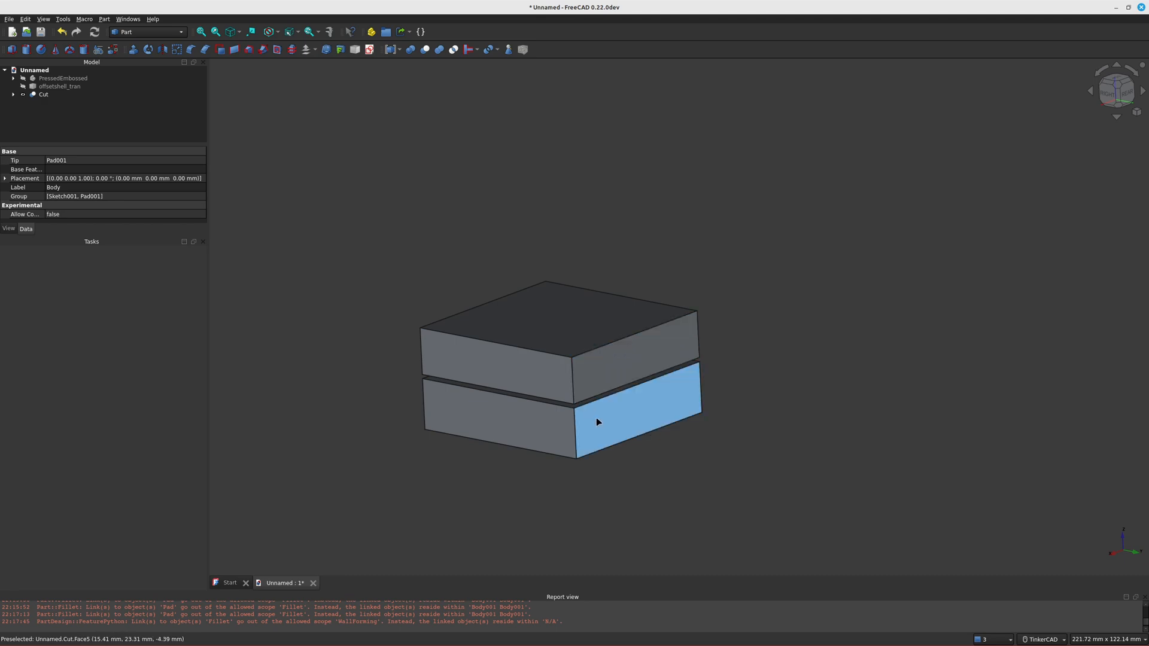
# Step: Pick top and side faces of the upper block to check which tree object they belong to
pyautogui.click(569, 340)
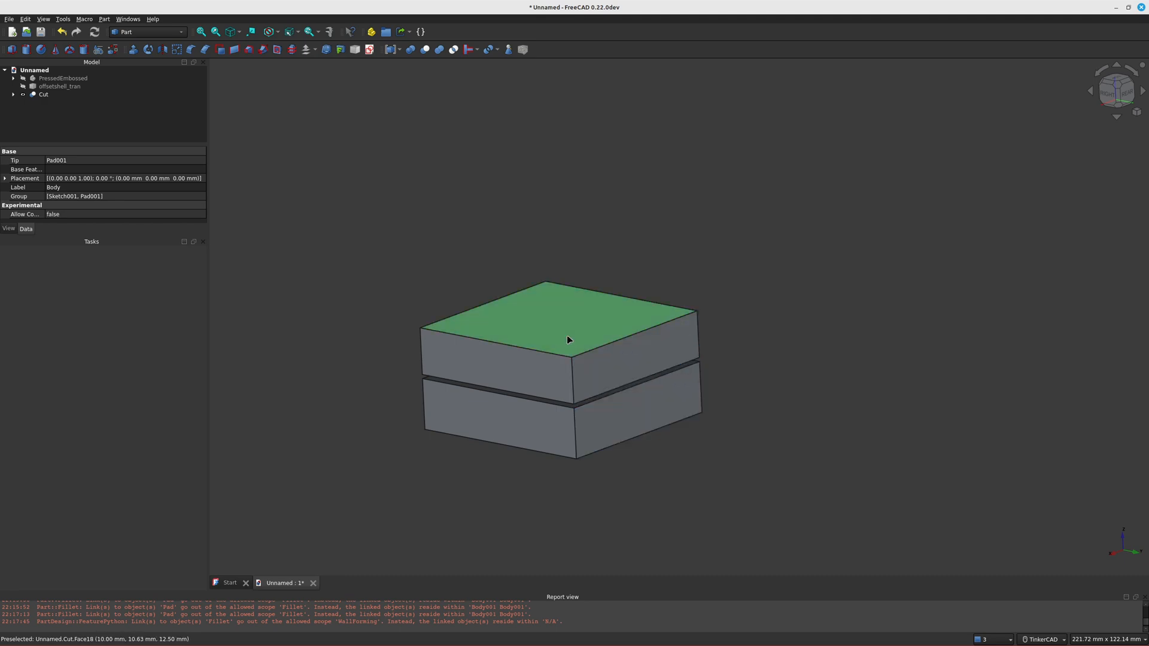
pyautogui.click(508, 361)
pyautogui.click(533, 342)
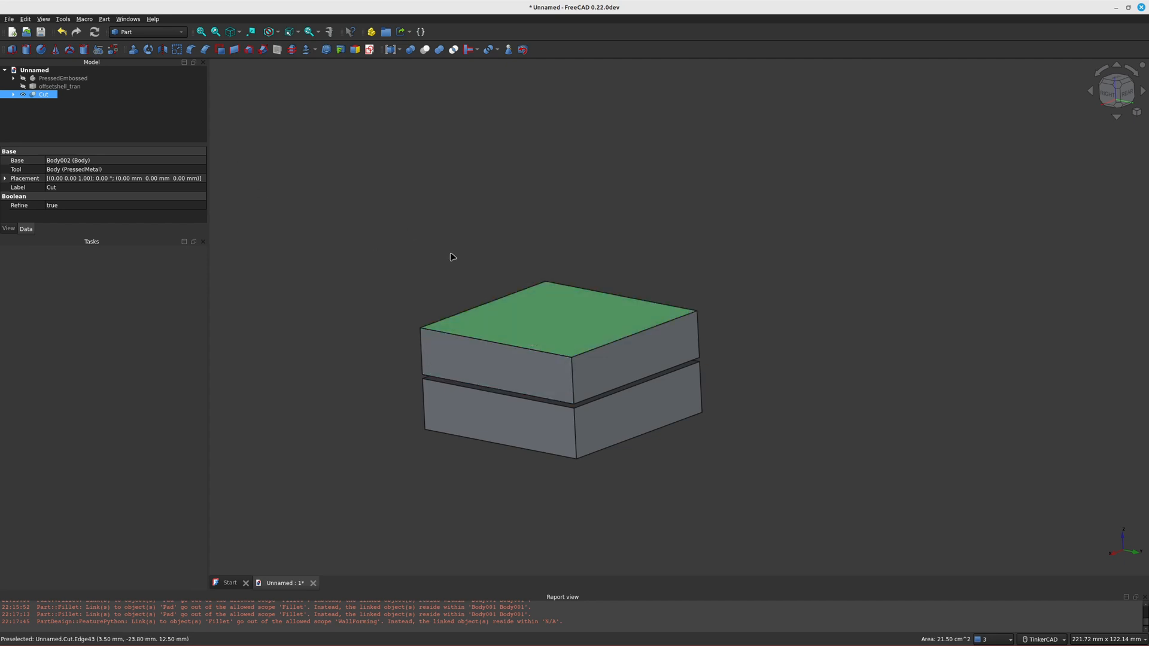
pyautogui.click(551, 383)
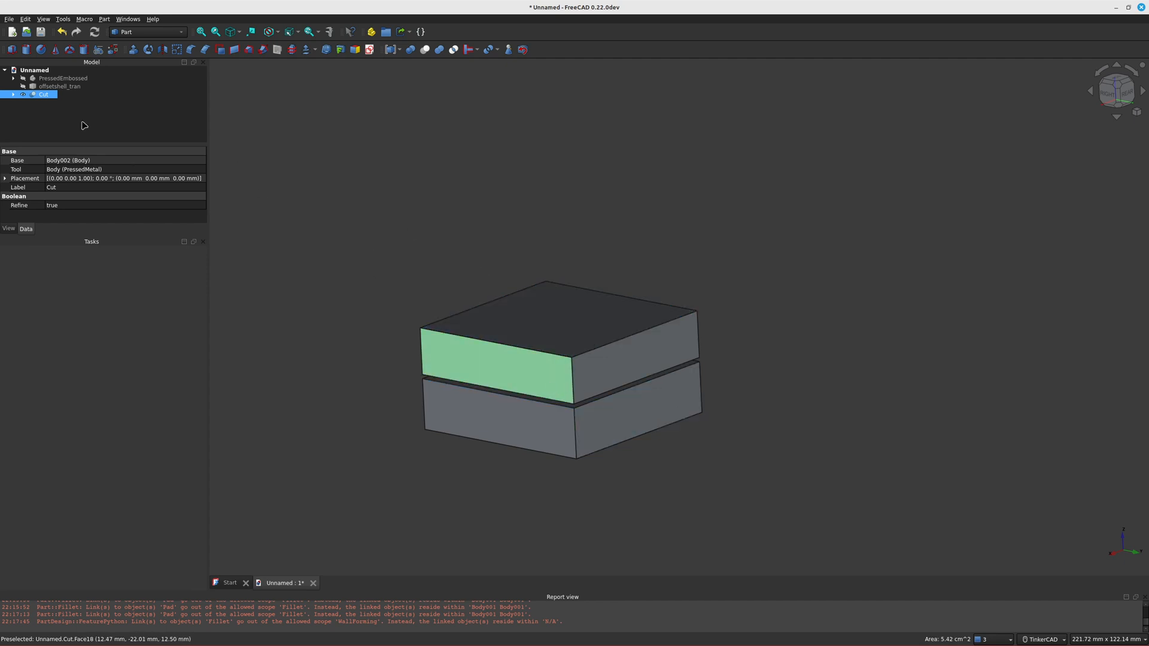
# Step: Set the display mode of the Cut object to Wireframe and inspect the recess formed inside the block
pyautogui.rightClick(42, 96)
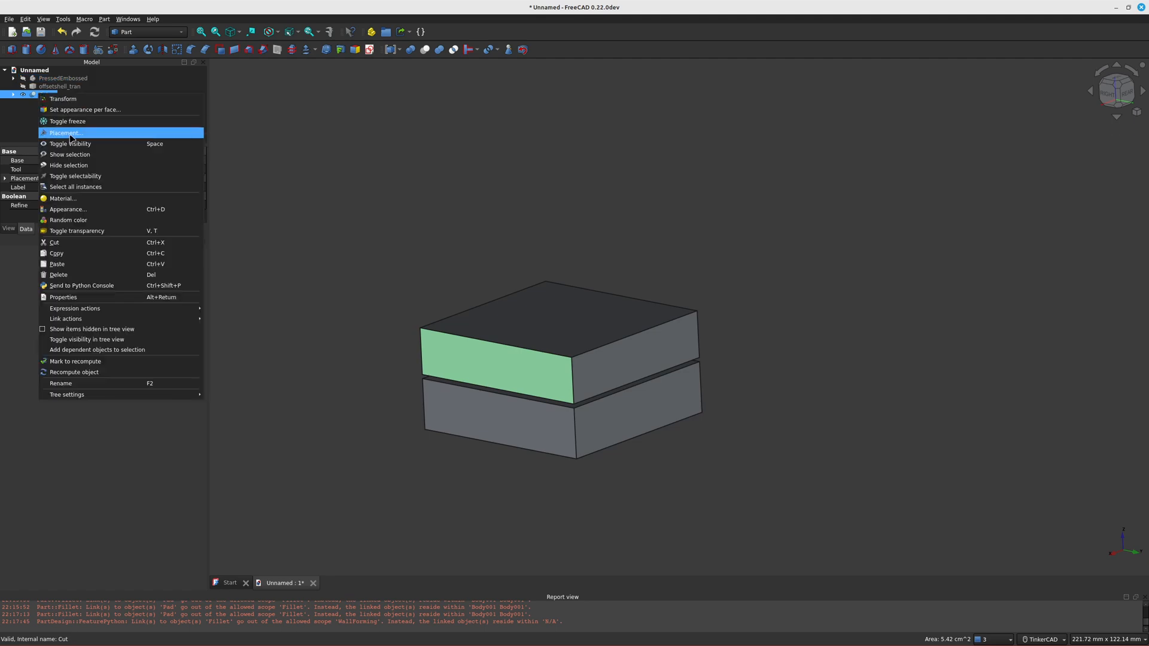
pyautogui.click(84, 203)
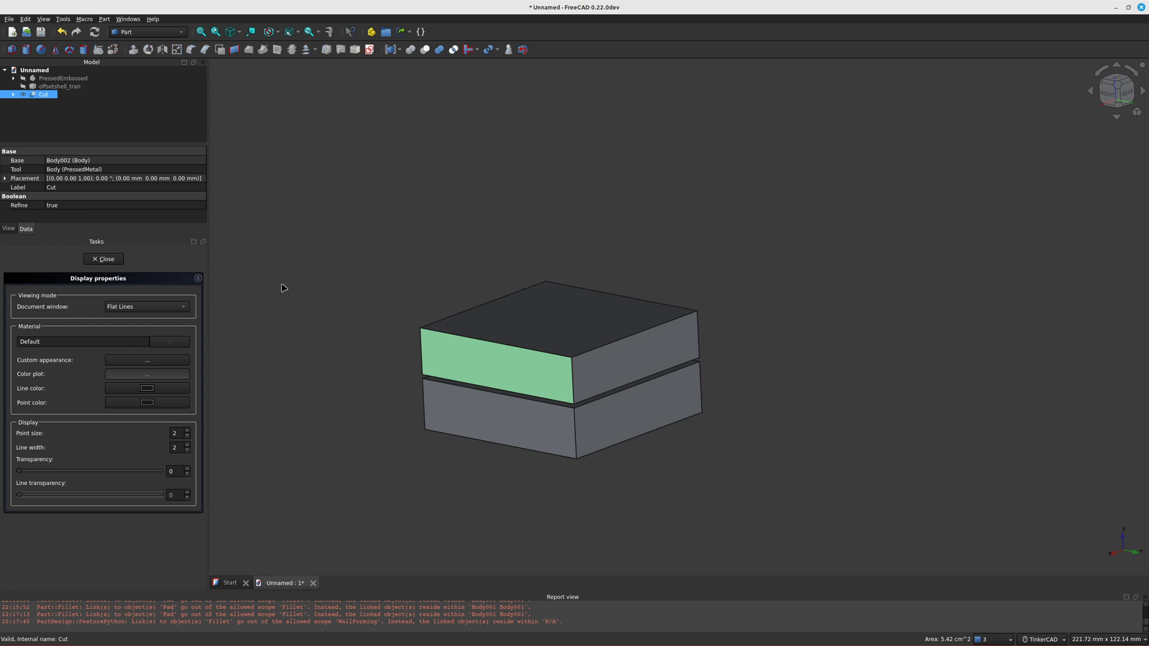
pyautogui.click(148, 307)
pyautogui.click(148, 328)
pyautogui.click(602, 429)
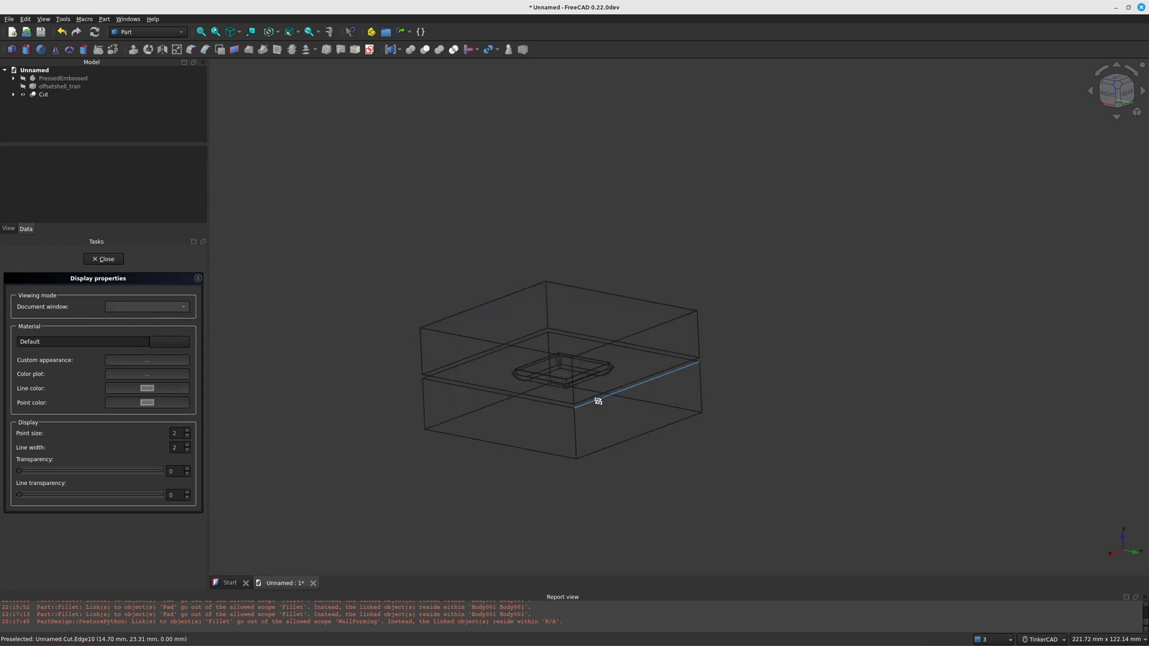
pyautogui.moveTo(597, 400); pyautogui.dragTo(619, 431, button='right')
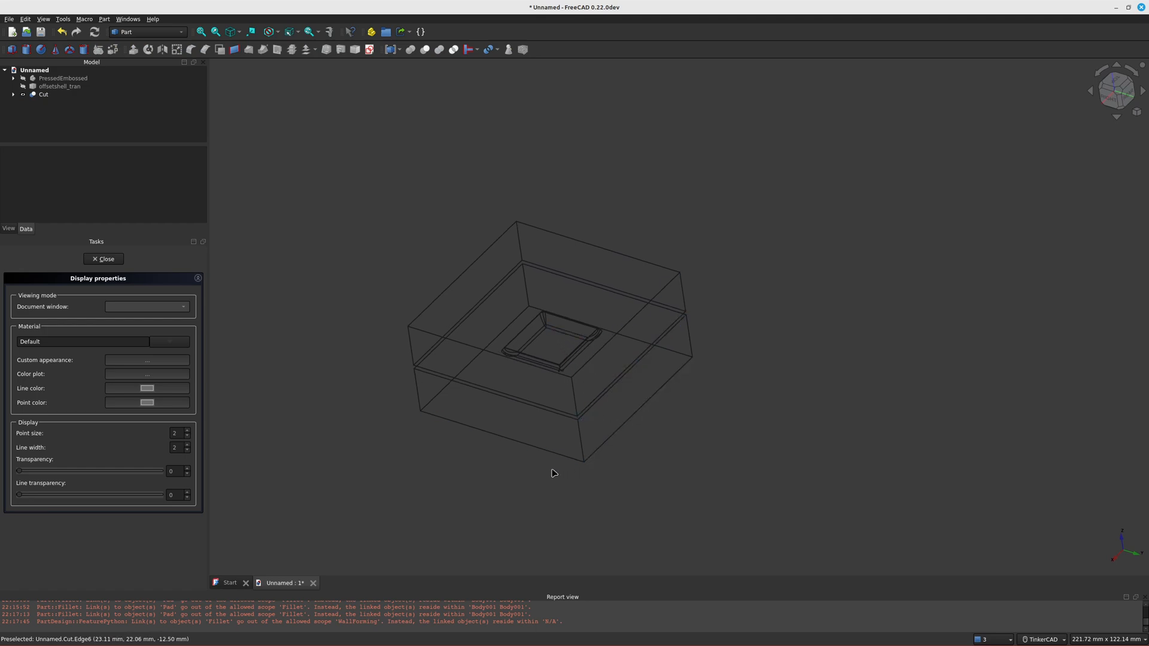
pyautogui.moveTo(579, 467); pyautogui.dragTo(557, 454, button='right')
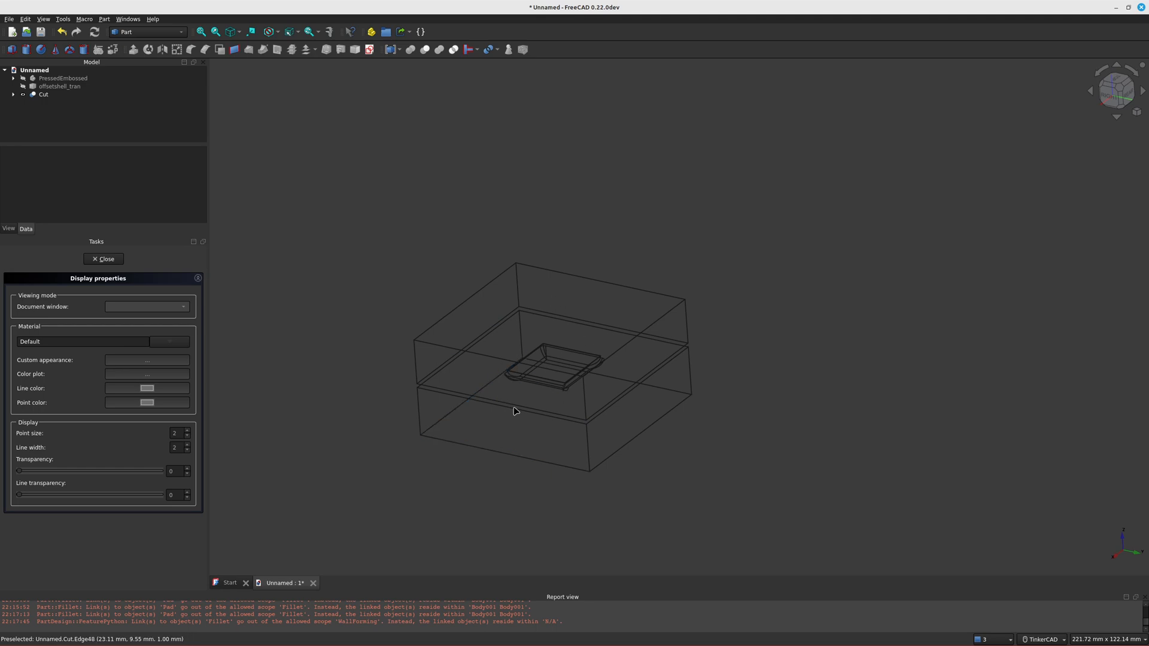
# Step: Split the Cut object into its separate solids with Explode compound
pyautogui.click(45, 95)
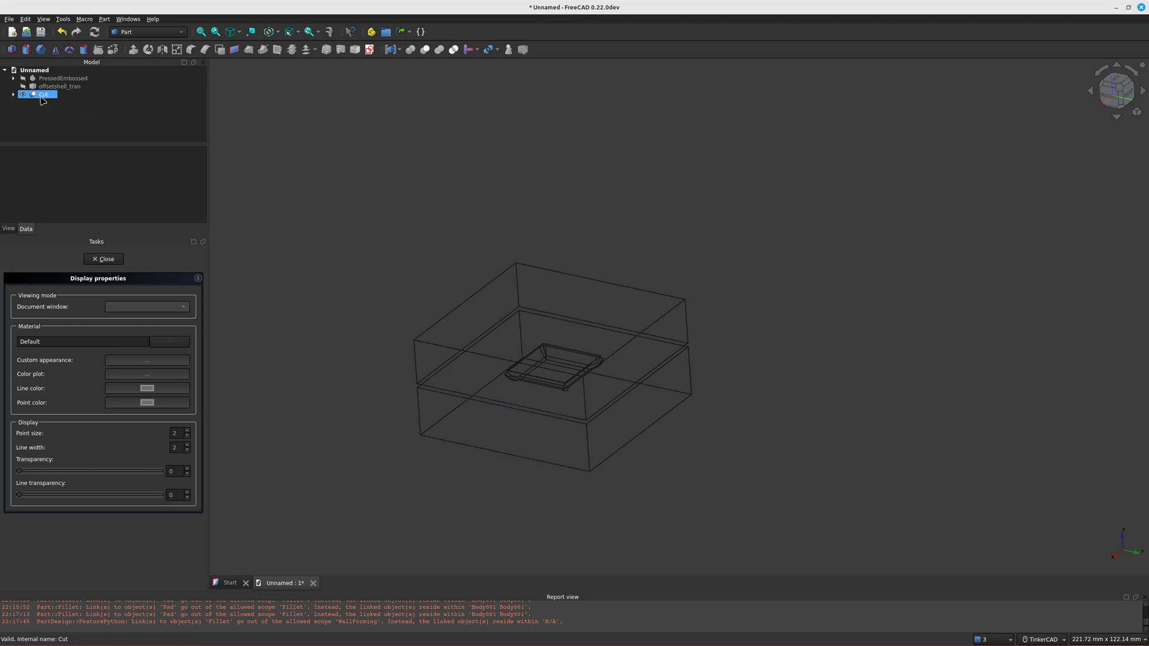
pyautogui.click(105, 19)
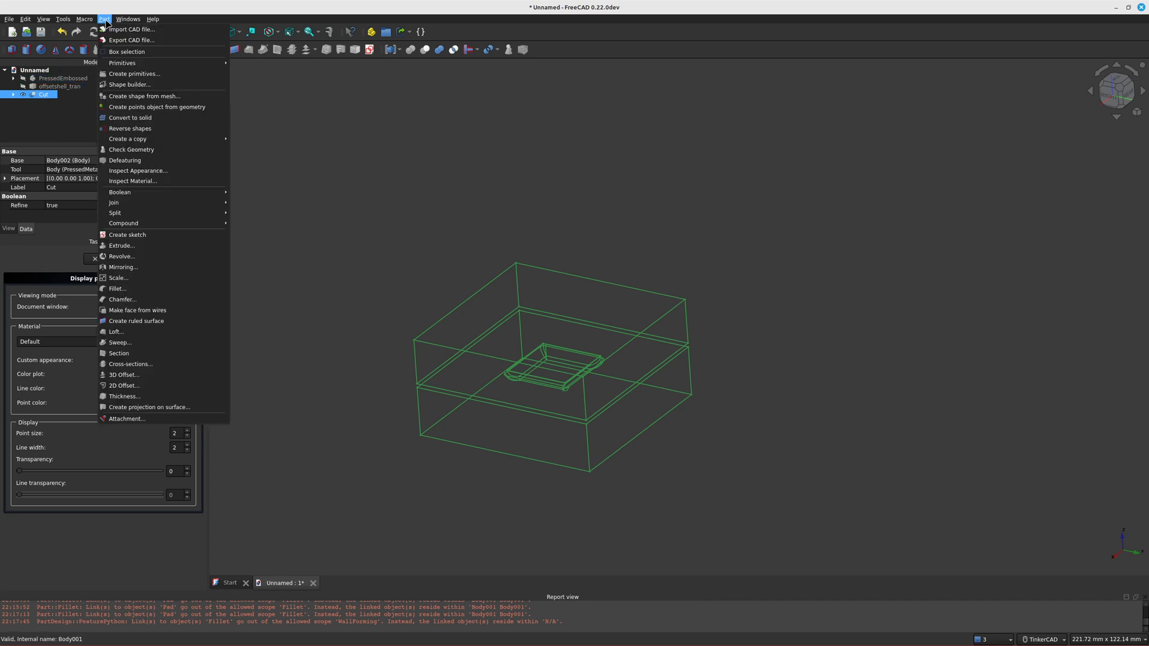
pyautogui.click(48, 96)
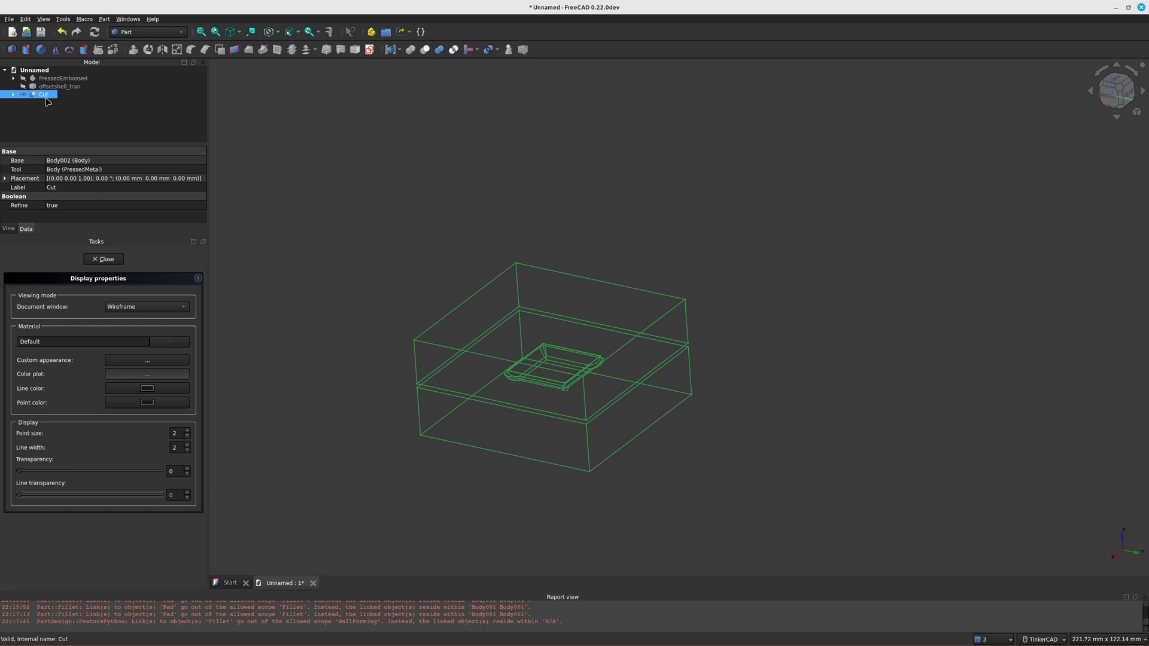
pyautogui.click(105, 19)
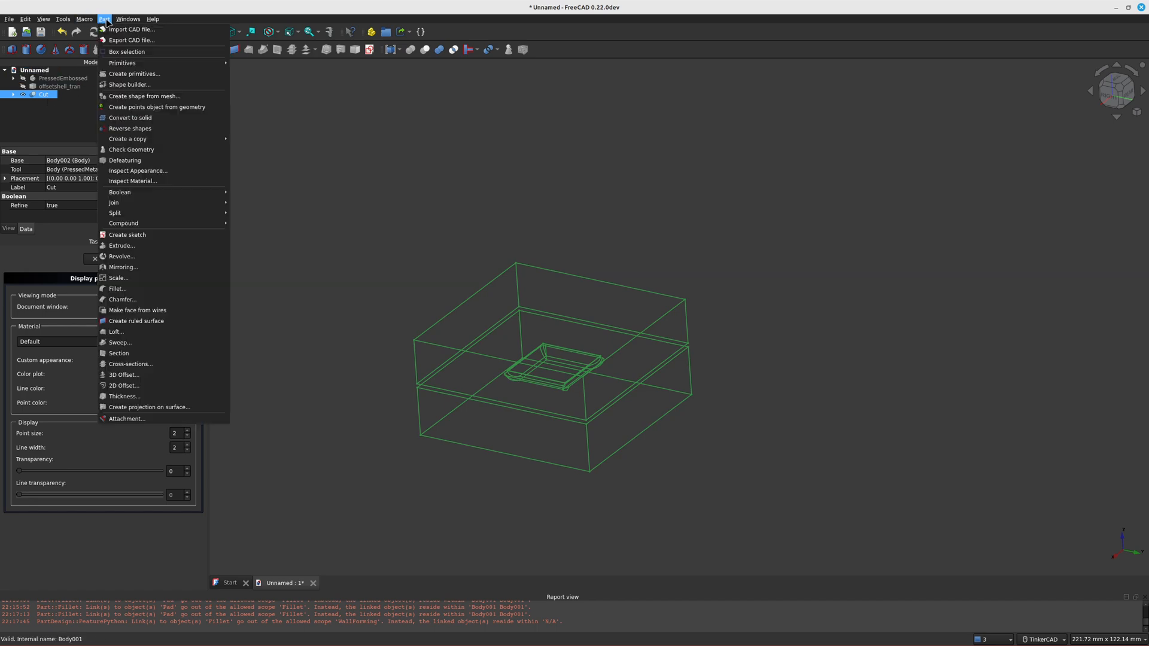
pyautogui.moveTo(133, 225)
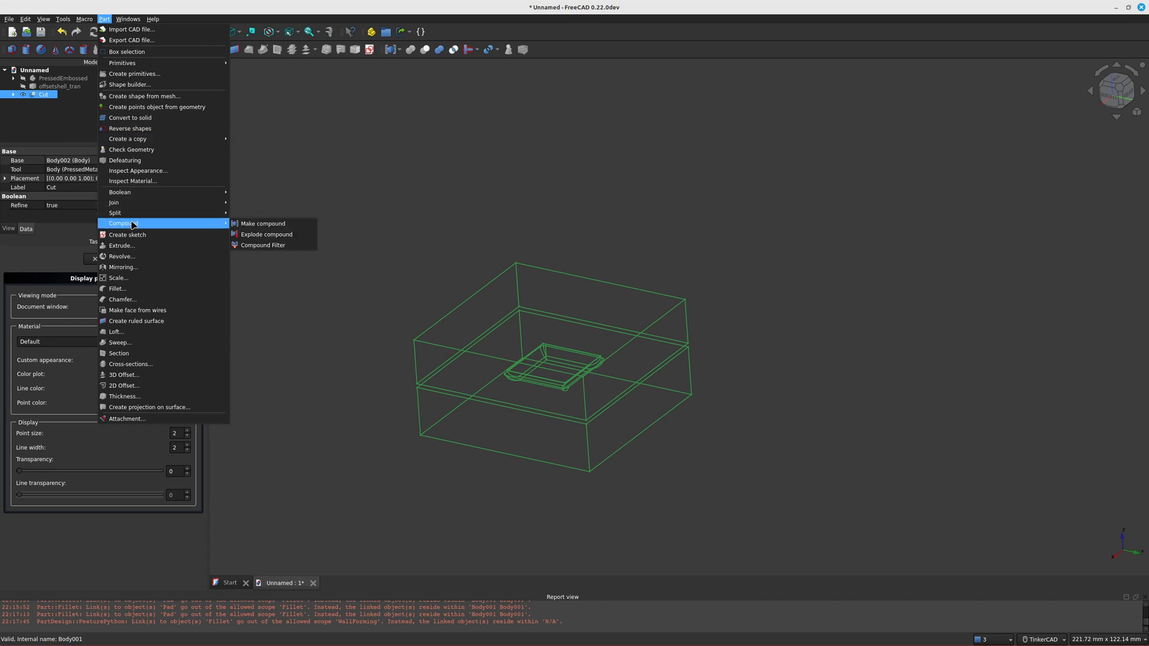
pyautogui.click(252, 237)
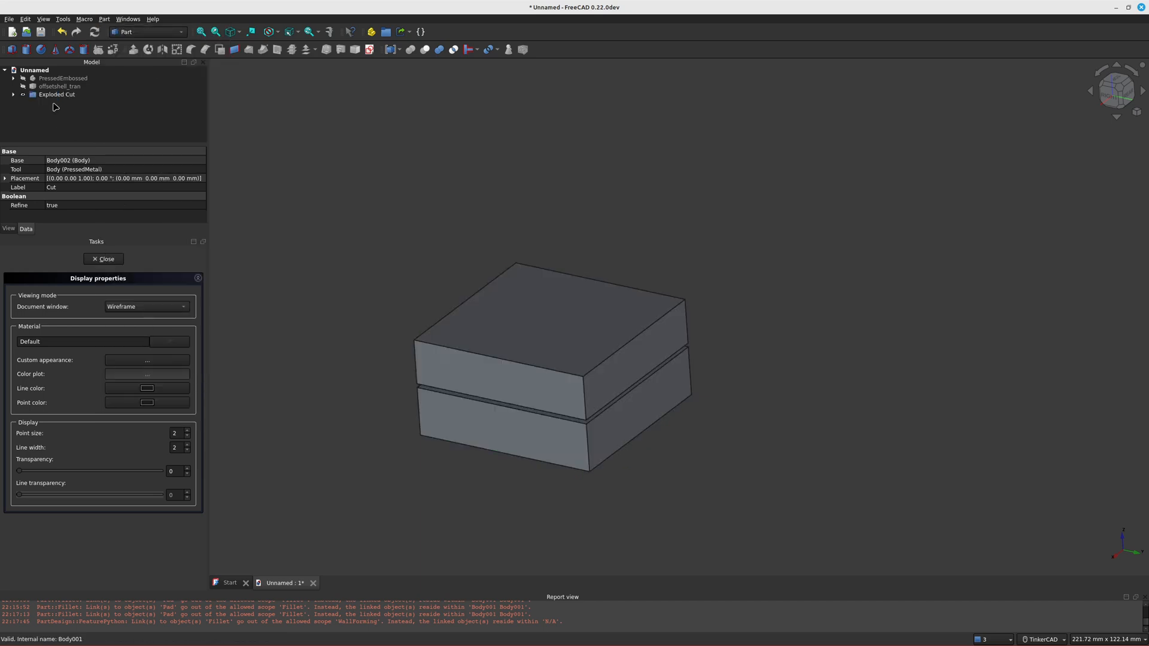
# Step: Expand the Exploded Cut group and select Cut.0 and Cut.1 in turn to identify each half
pyautogui.click(57, 96)
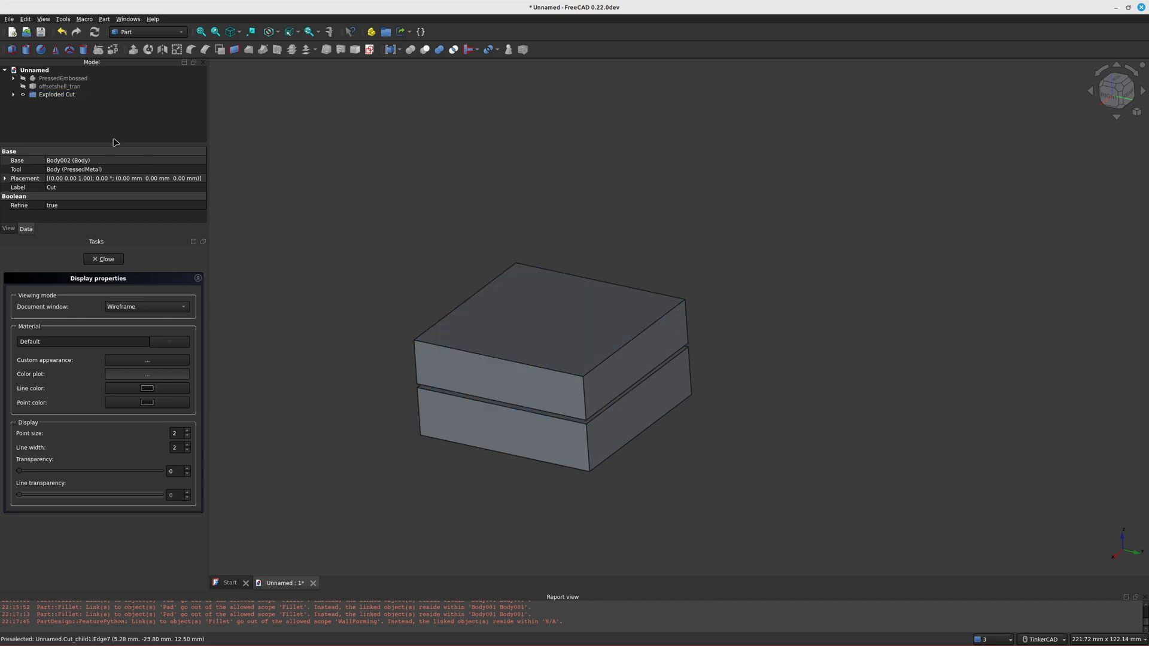
pyautogui.click(13, 95)
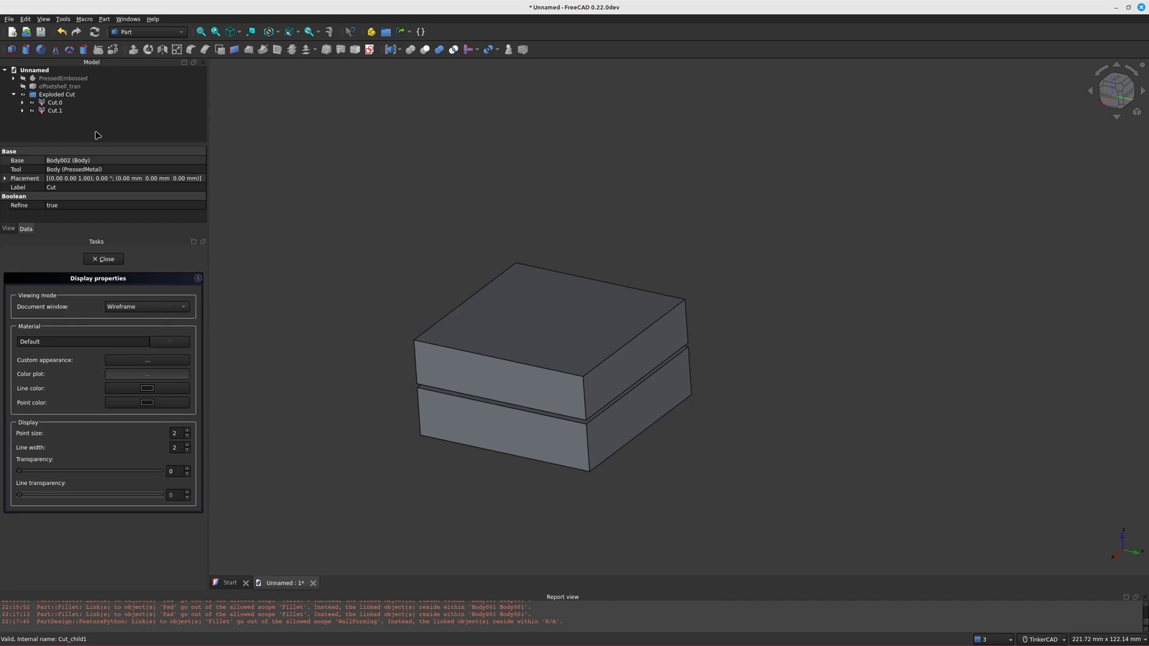
pyautogui.click(55, 102)
pyautogui.click(55, 112)
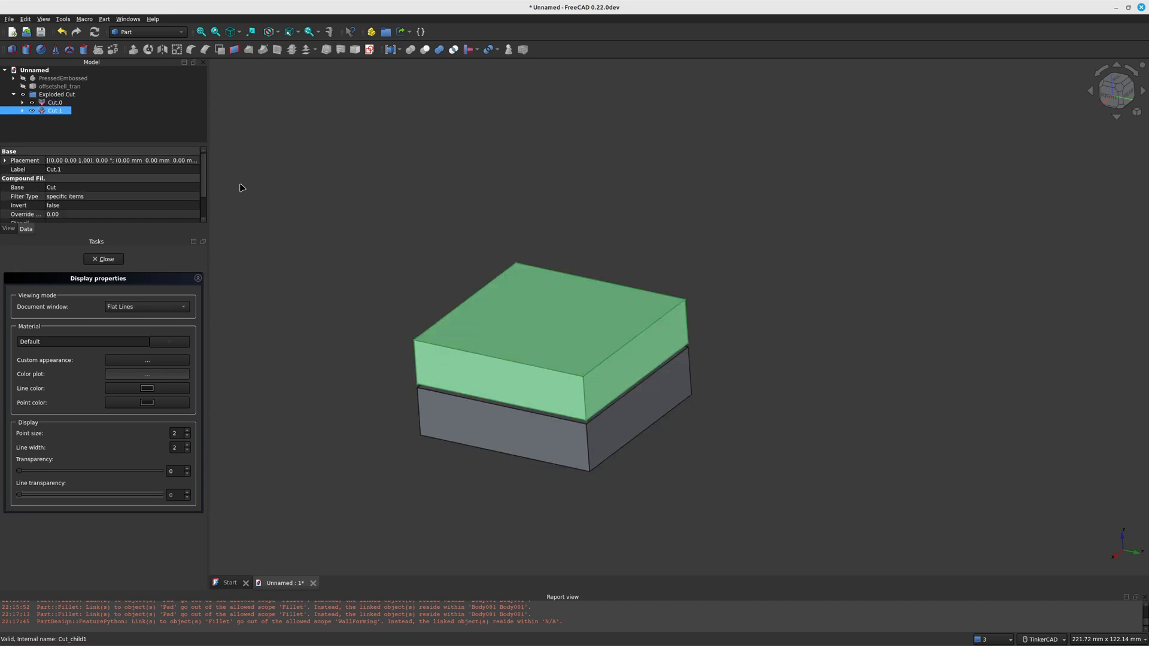
# Step: Rename Cut.1 as TopDie and Cut.0 as BottomDie inside the Exploded Cut group
pyautogui.click(60, 112)
pyautogui.write('TopDie')
pyautogui.press('Return')
pyautogui.click(58, 103)
pyautogui.click(58, 103)
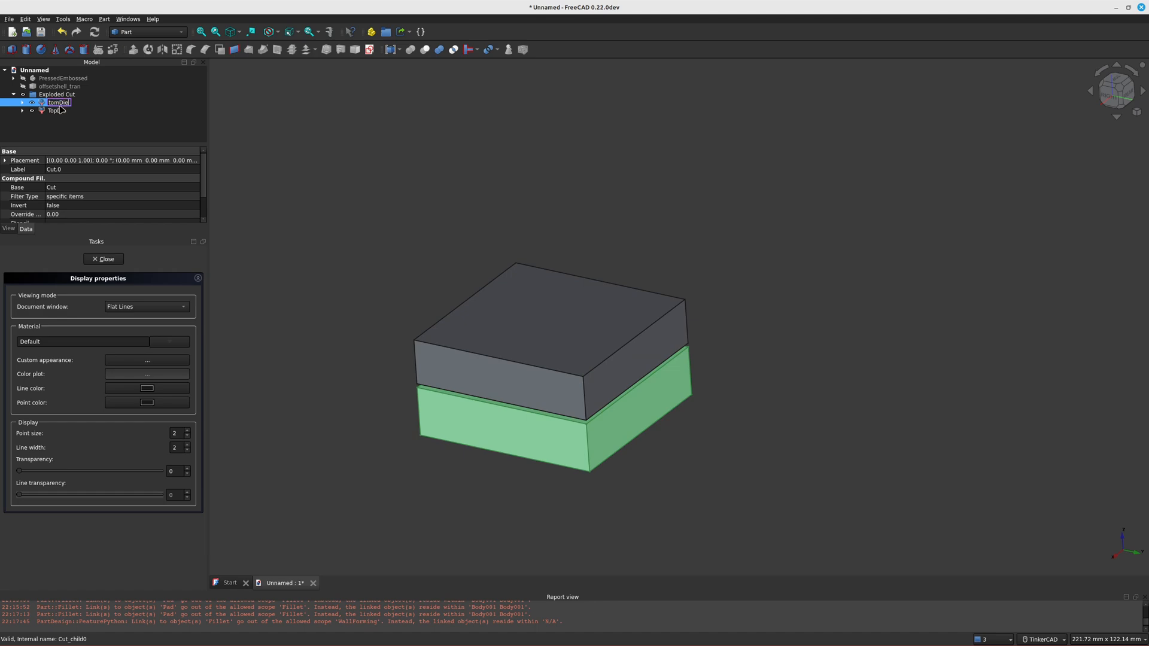
pyautogui.press('Return')
pyautogui.click(53, 111)
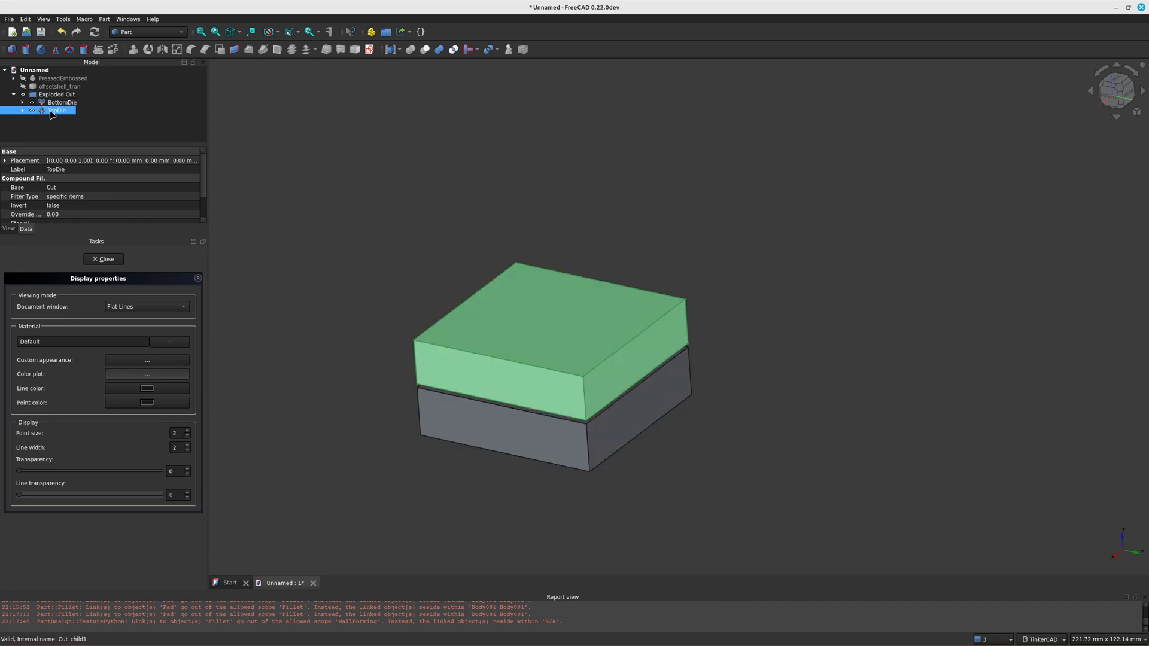
pyautogui.rightClick(52, 113)
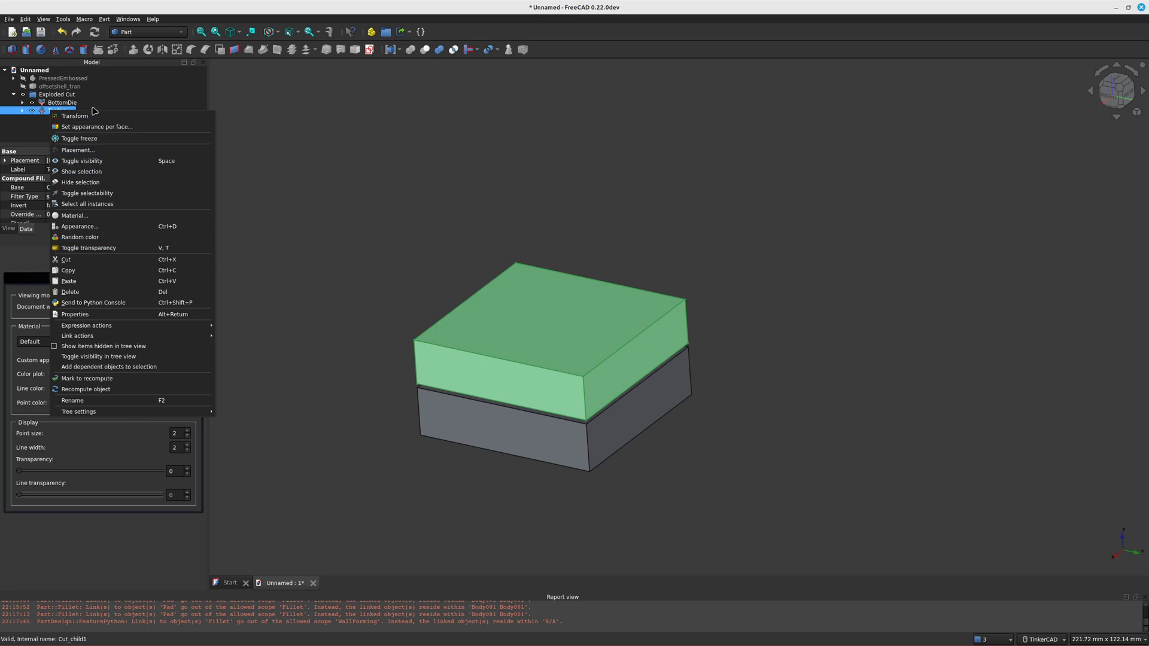
pyautogui.click(37, 112)
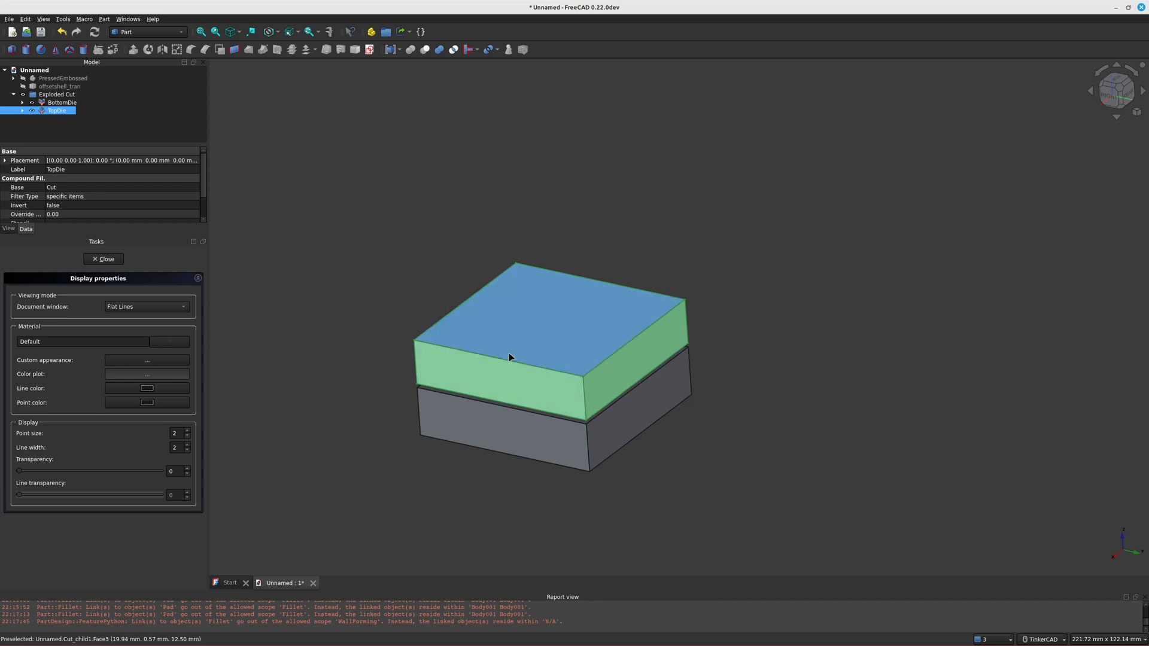
pyautogui.click(250, 385)
pyautogui.click(56, 103)
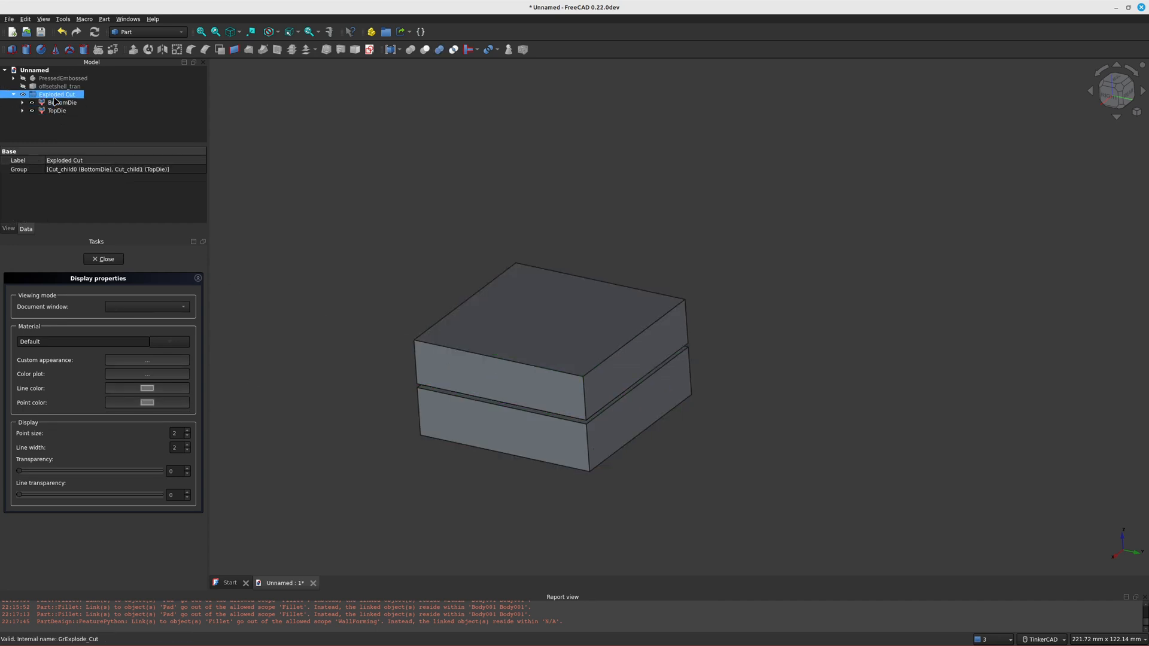
pyautogui.click(57, 111)
pyautogui.rightClick(56, 112)
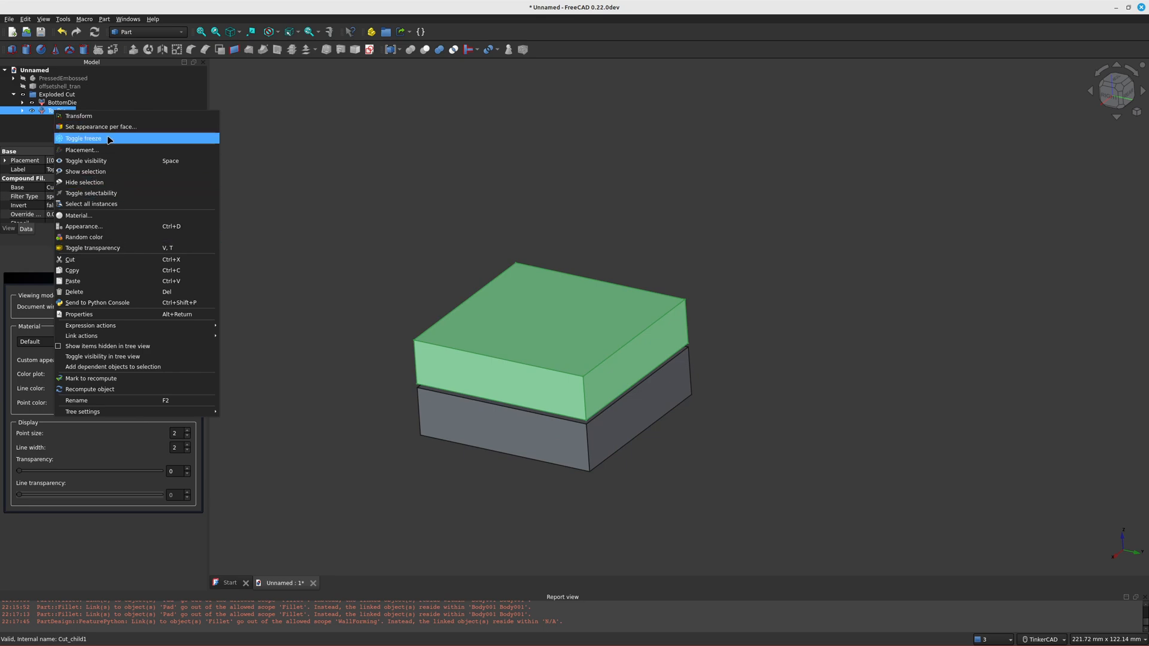
pyautogui.click(570, 337)
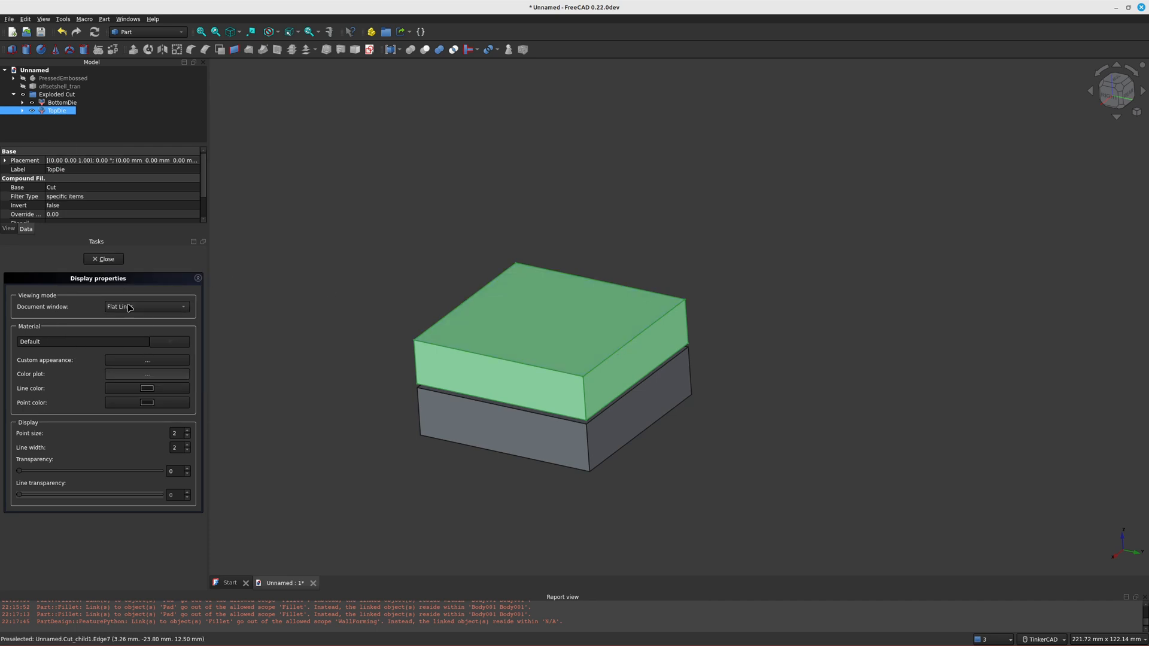
# Step: Set TopDie's display mode to Wireframe and inspect the recess in the bottom die beneath it
pyautogui.click(536, 344)
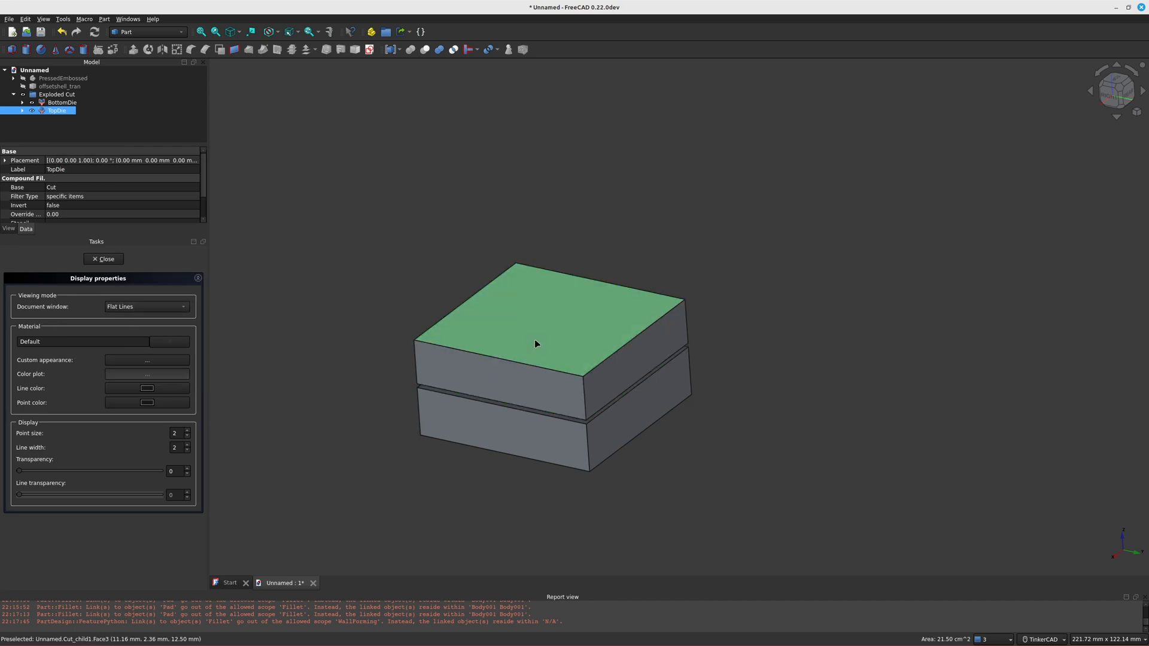
pyautogui.click(516, 378)
pyautogui.click(138, 307)
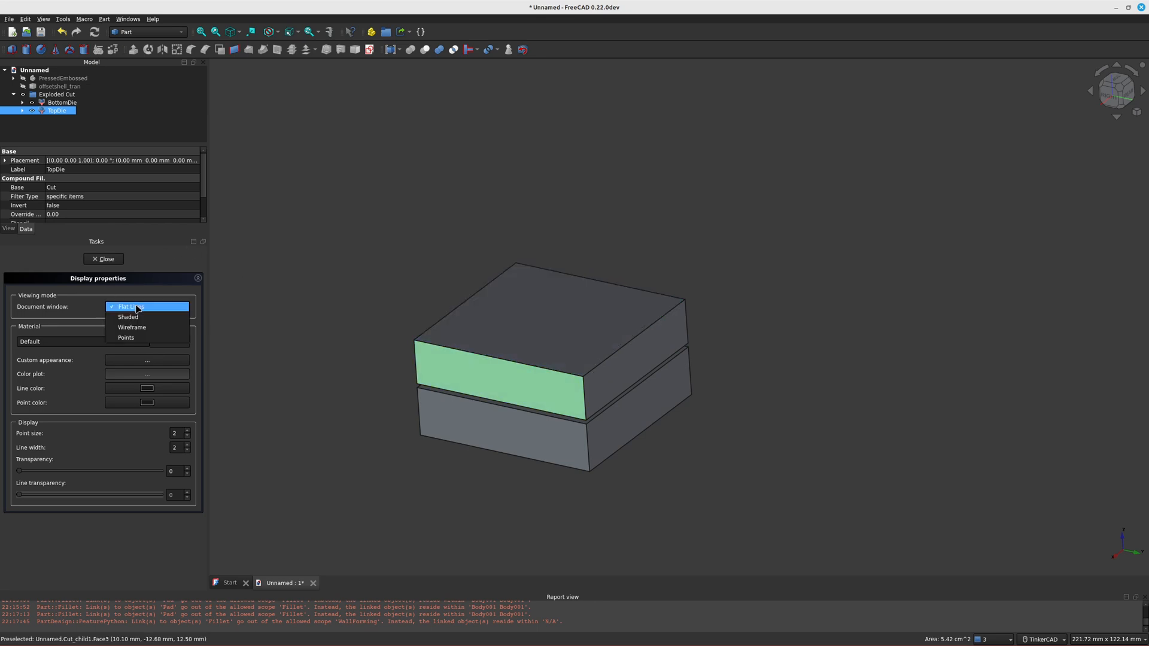
pyautogui.click(139, 329)
pyautogui.click(585, 523)
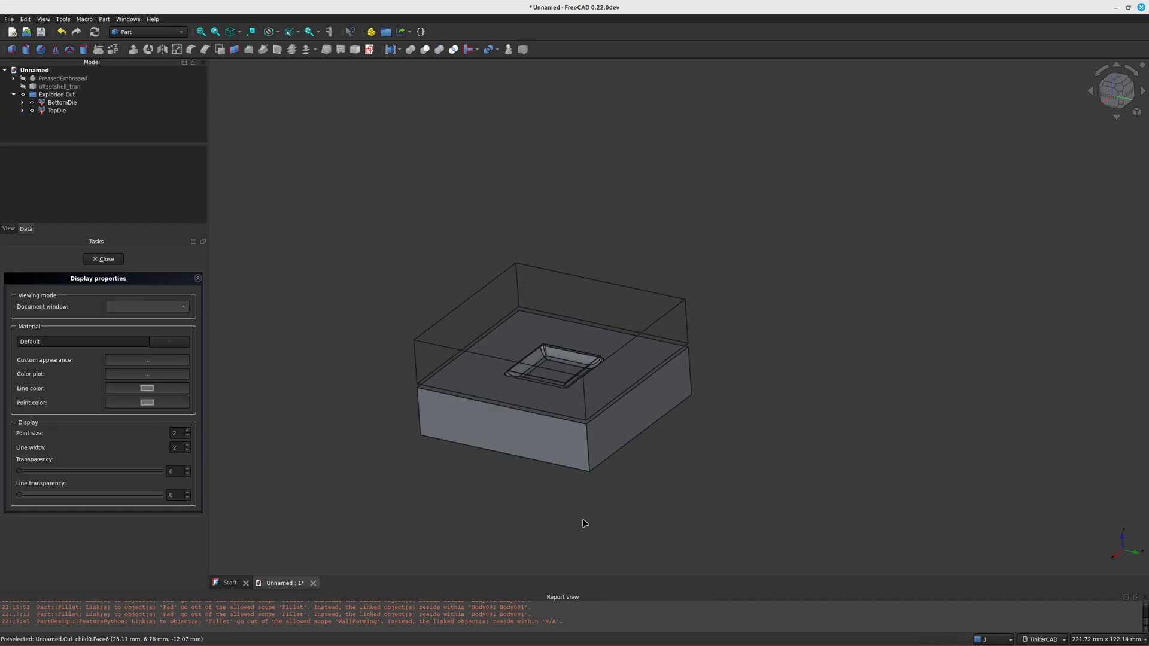
pyautogui.moveTo(703, 418); pyautogui.dragTo(705, 392, button='right')
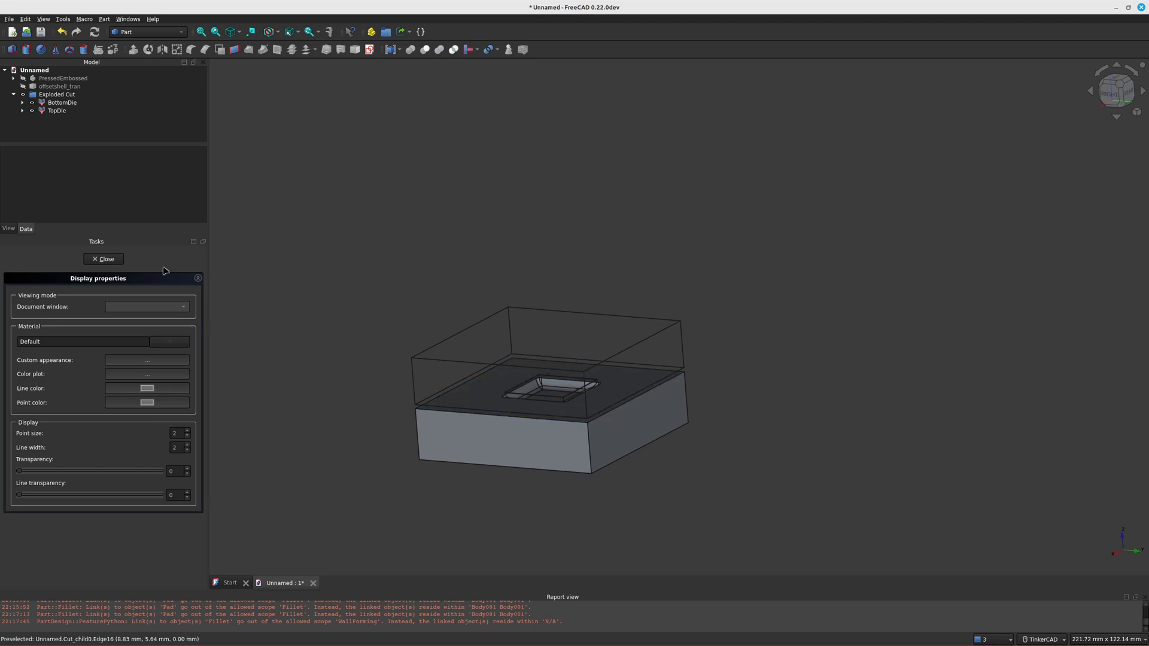
# Step: Restore TopDie's display mode to Flat Lines in its appearance settings
pyautogui.click(100, 259)
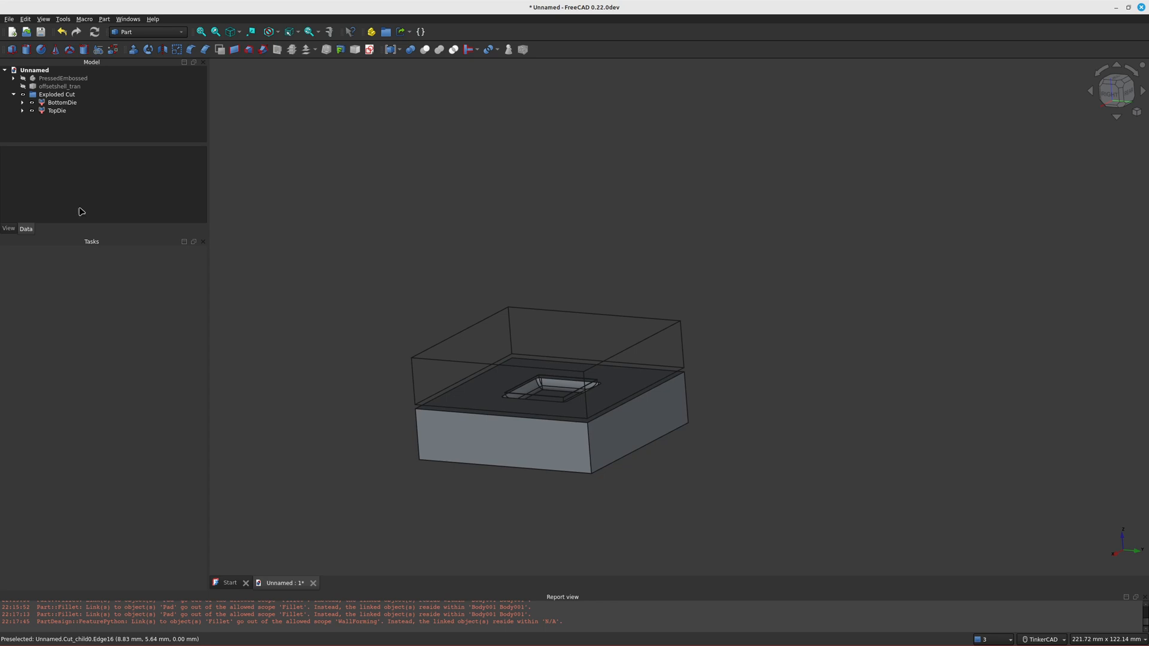
pyautogui.click(57, 111)
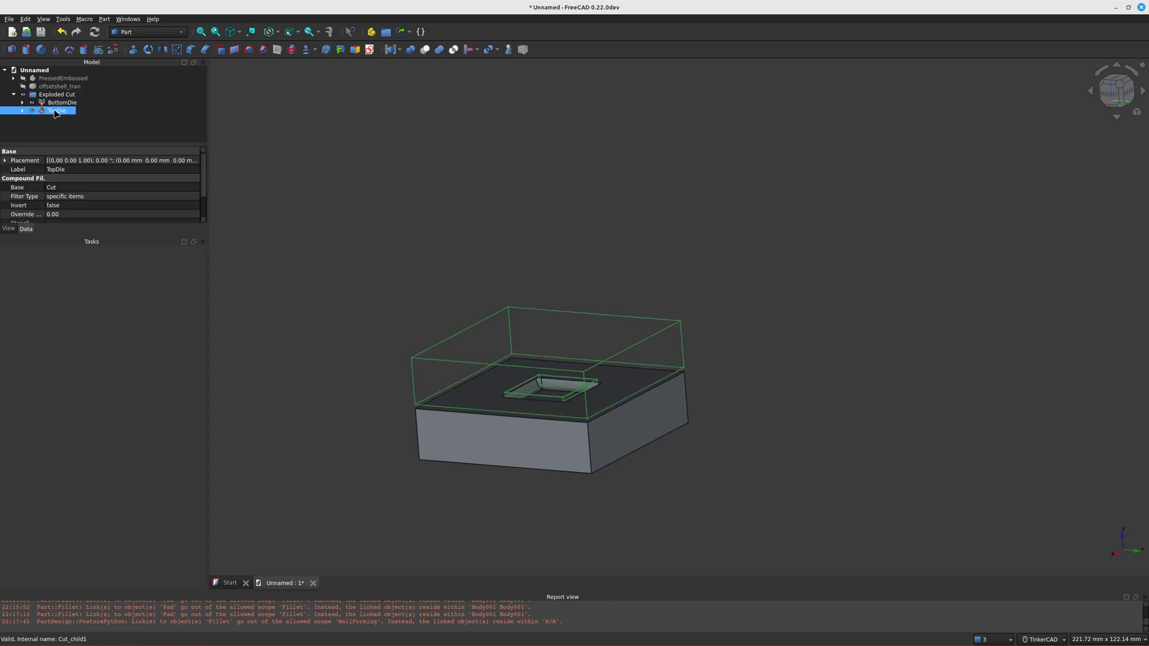
pyautogui.rightClick(55, 112)
pyautogui.click(99, 226)
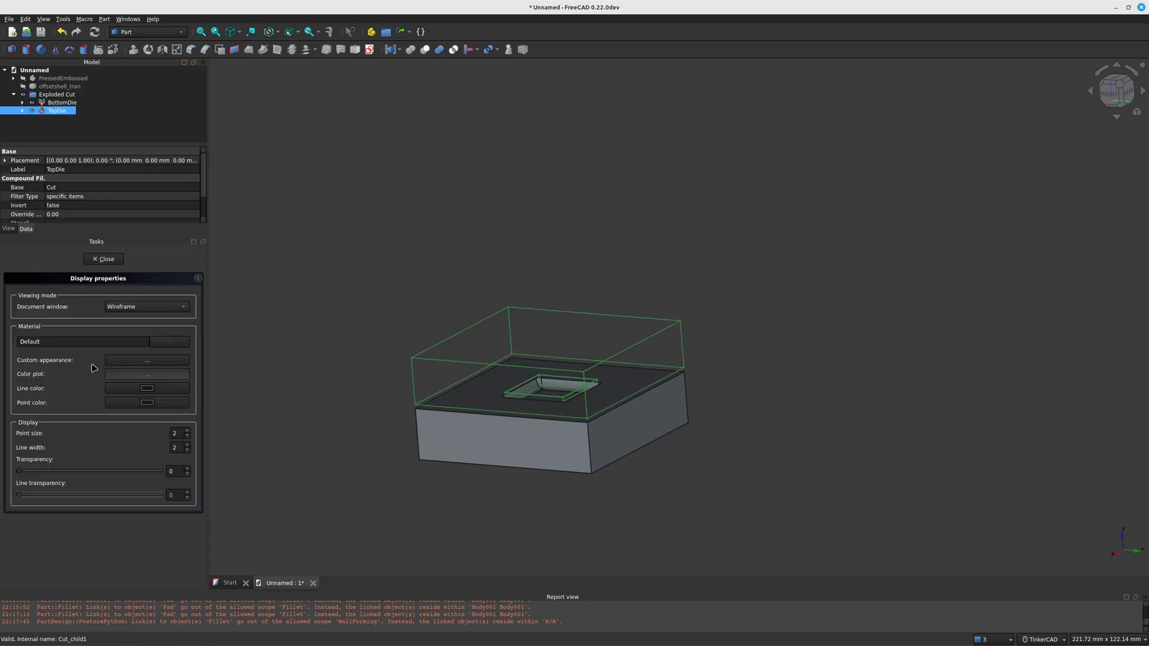
pyautogui.click(129, 307)
pyautogui.click(129, 311)
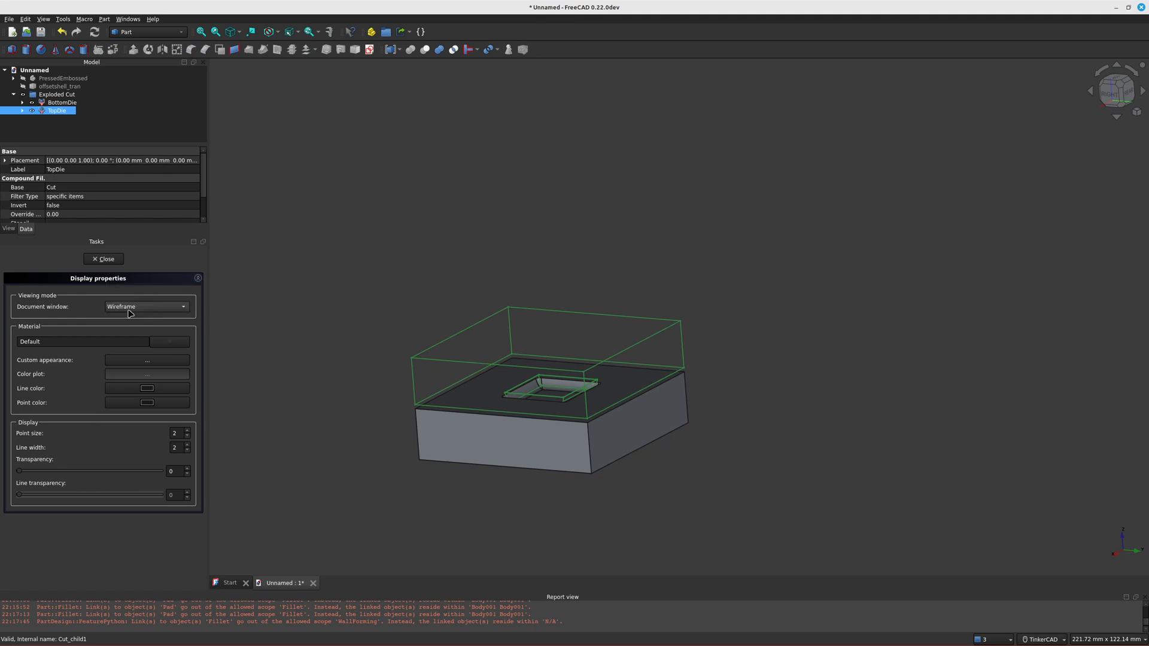
pyautogui.click(130, 311)
pyautogui.click(136, 296)
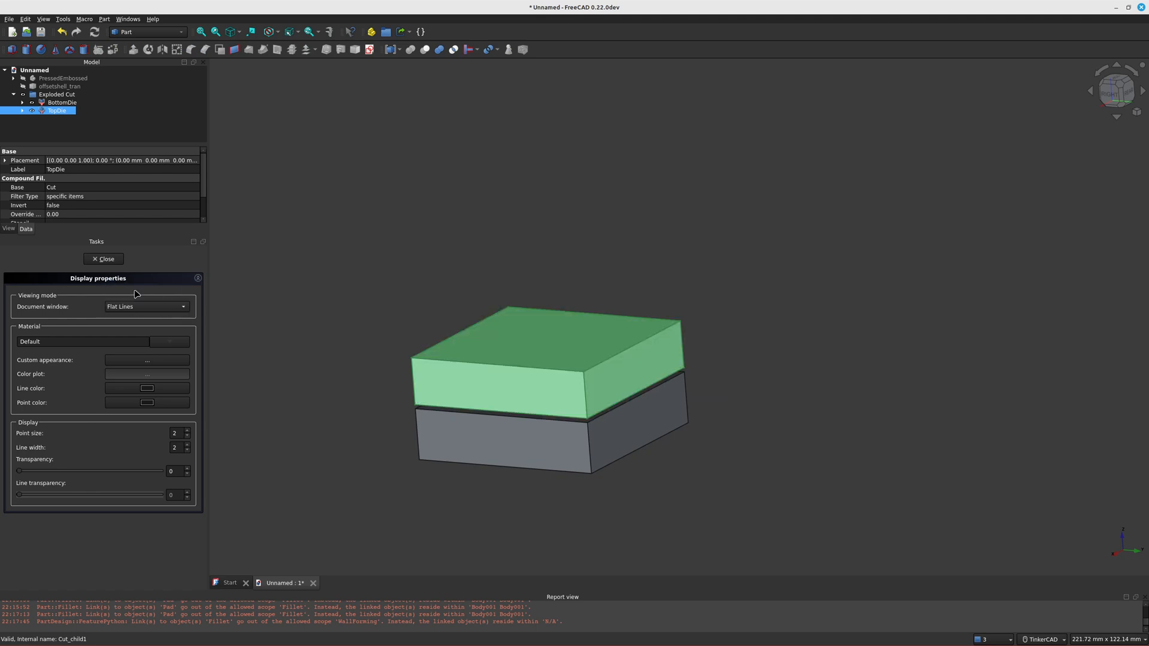
# Step: Set BottomDie's display mode to Wireframe and inspect the raised form on the underside of TopDie
pyautogui.click(537, 435)
pyautogui.click(155, 308)
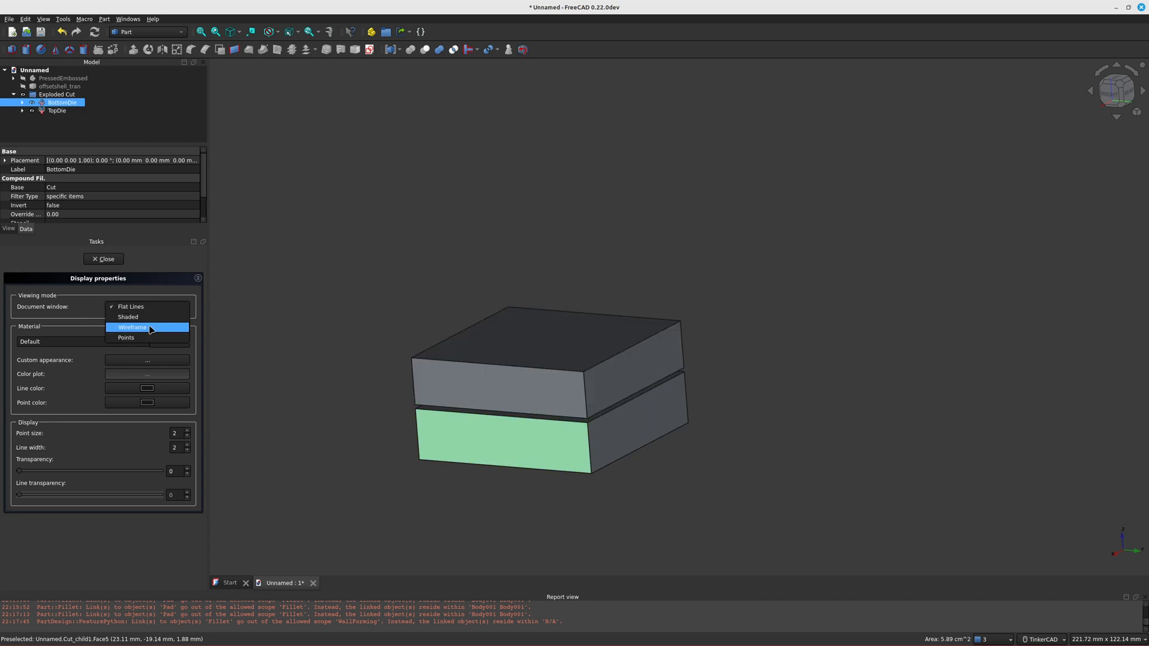
pyautogui.click(151, 328)
pyautogui.moveTo(531, 441); pyautogui.dragTo(518, 415, button='right')
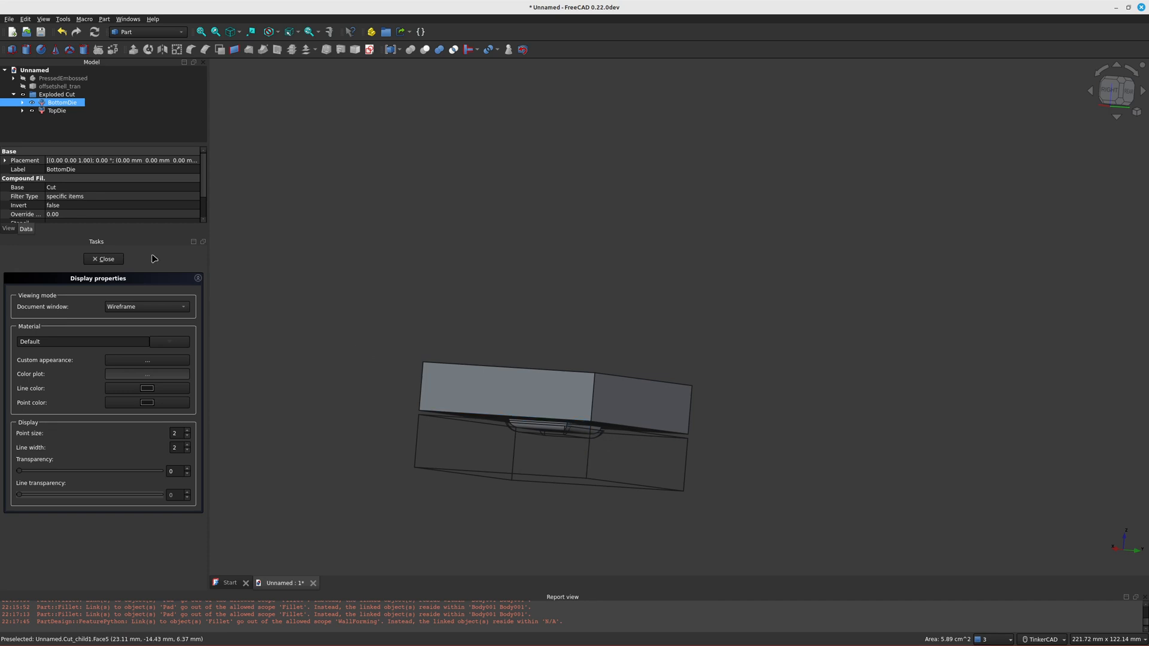
# Step: Move BottomDie and TopDie out of the Exploded Cut group to the document's top level
pyautogui.click(56, 111)
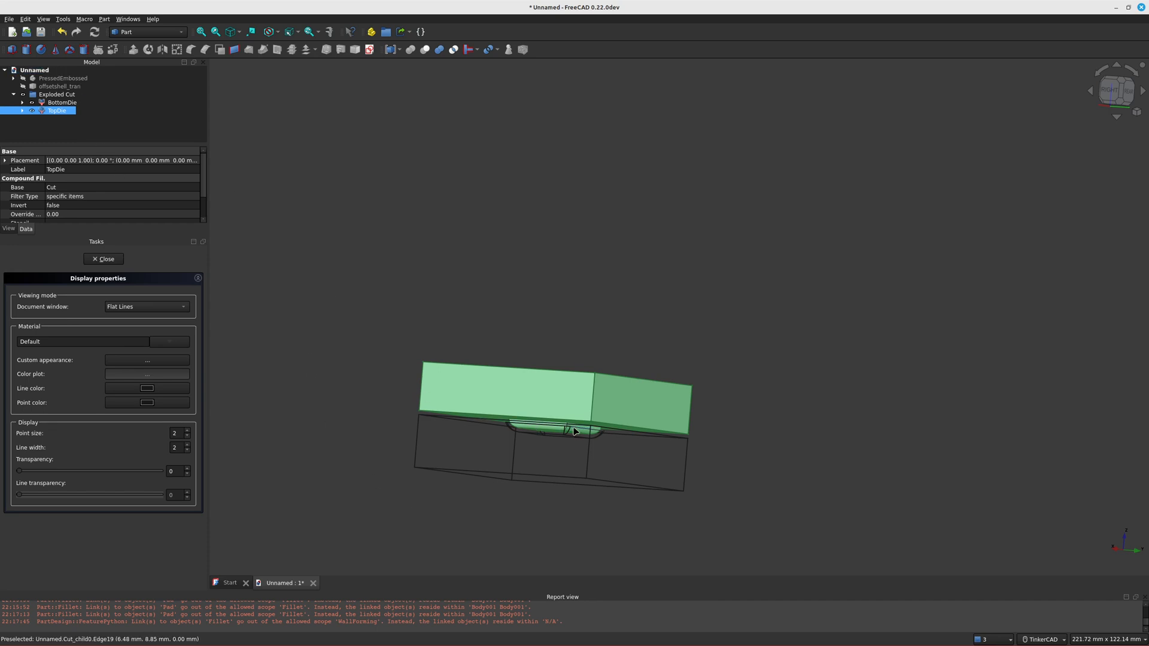
pyautogui.click(49, 106)
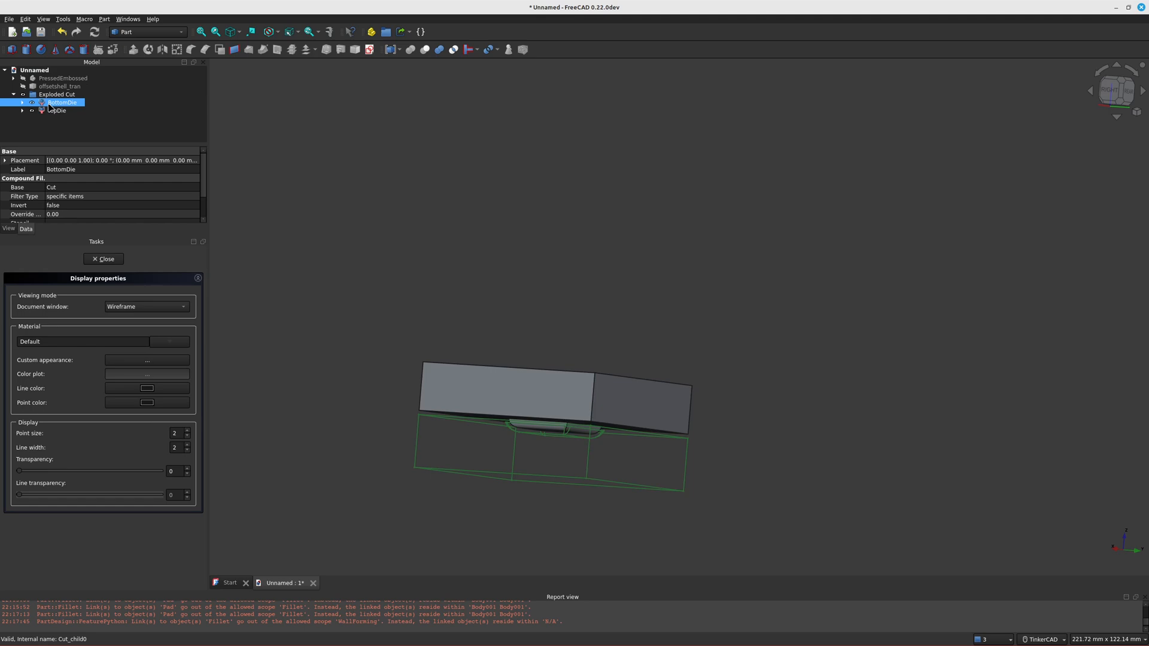
pyautogui.rightClick(55, 105)
pyautogui.press('Escape')
pyautogui.moveTo(56, 105); pyautogui.dragTo(38, 72)
# Step: Expand BottomDie to examine its source Cut object, and select TopDie to view its embossed underside
pyautogui.click(57, 94)
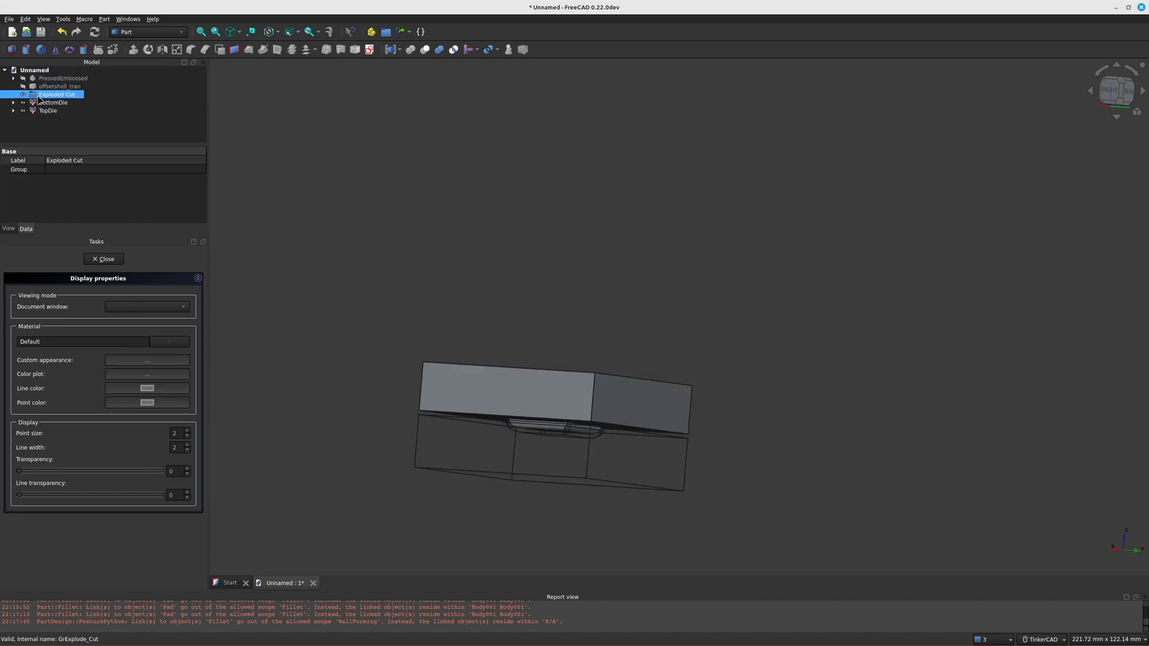
pyautogui.keyDown('ctrl'); pyautogui.click(47, 80); pyautogui.keyUp('ctrl')
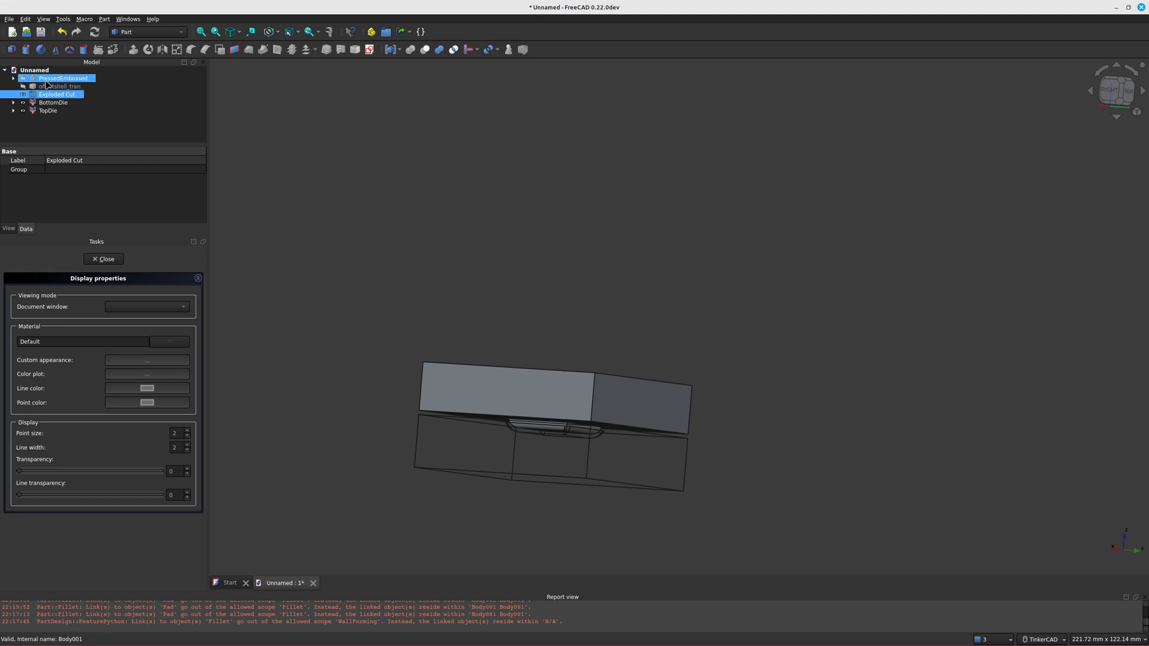
pyautogui.click(53, 102)
pyautogui.keyDown('ctrl'); pyautogui.click(60, 111); pyautogui.keyUp('ctrl')
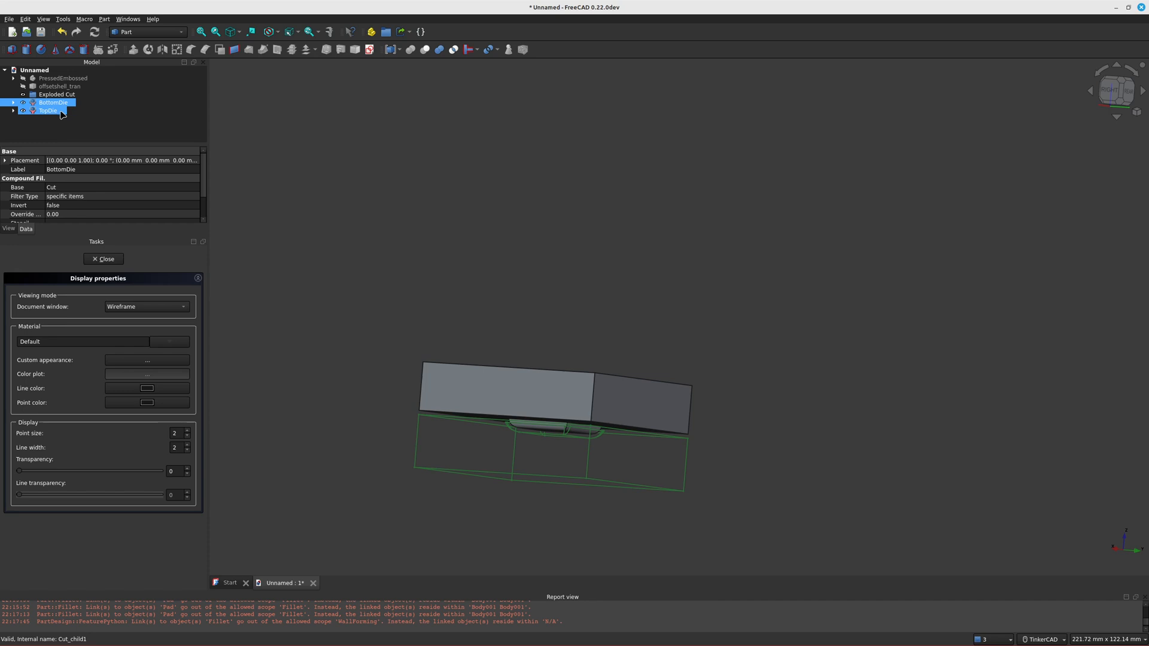
pyautogui.click(13, 103)
pyautogui.click(55, 112)
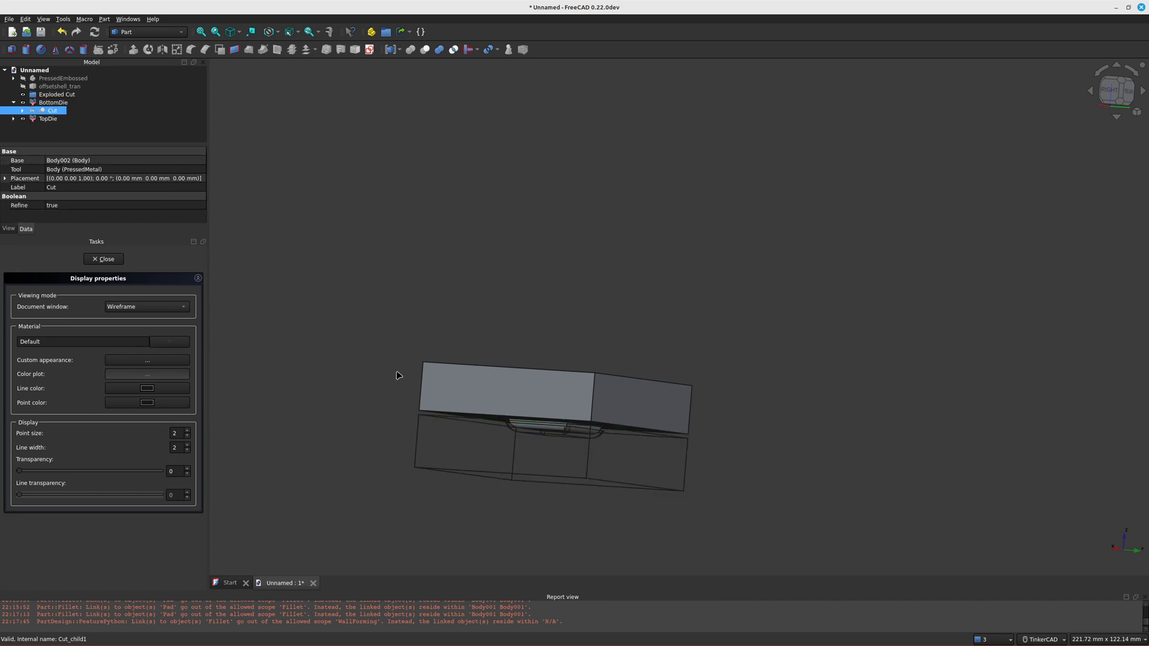
pyautogui.click(48, 118)
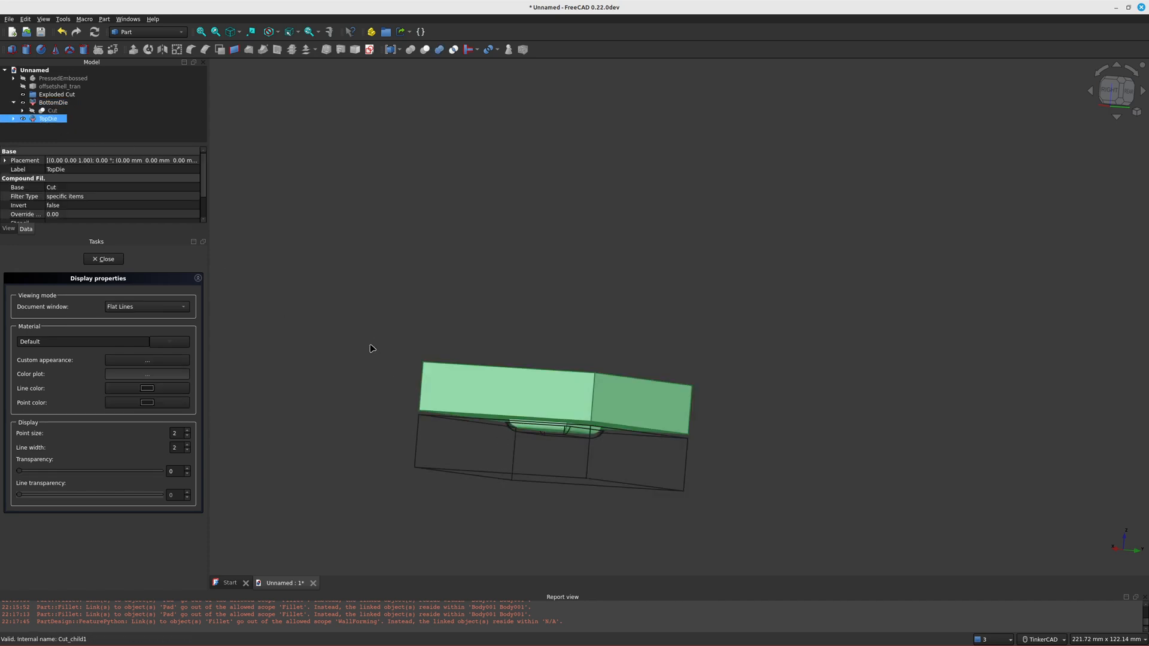
pyautogui.moveTo(534, 443)
pyautogui.mouseDown(button='right')
pyautogui.moveTo(531, 462)
pyautogui.moveTo(532, 429)
pyautogui.mouseUp(button='right')
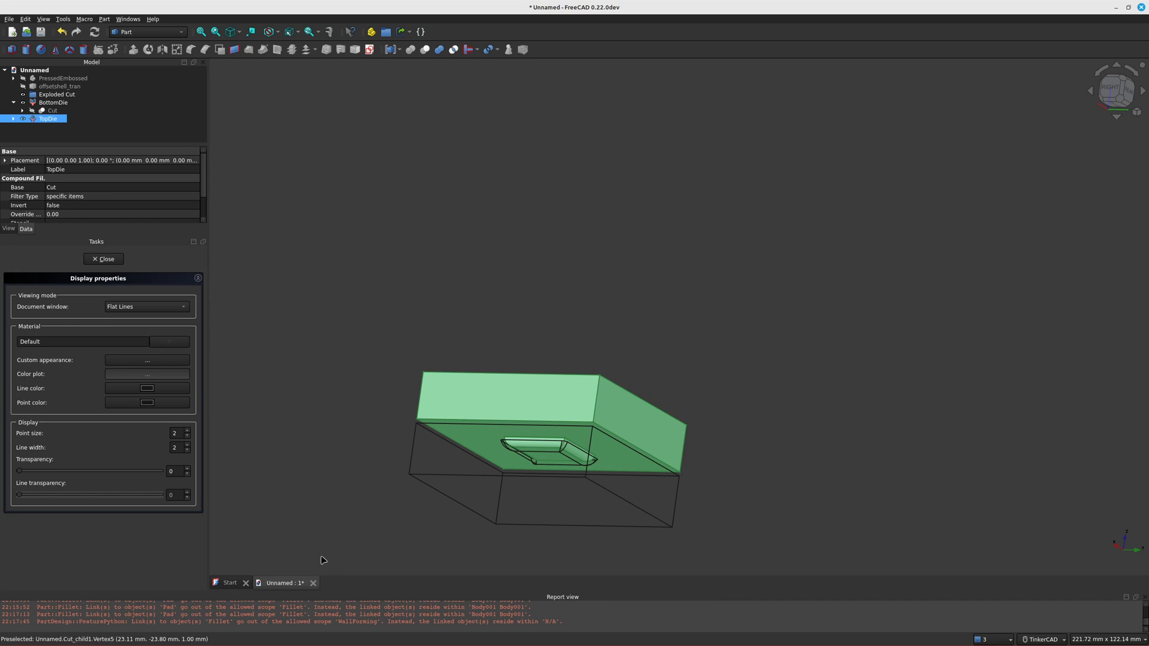
pyautogui.click(126, 640)
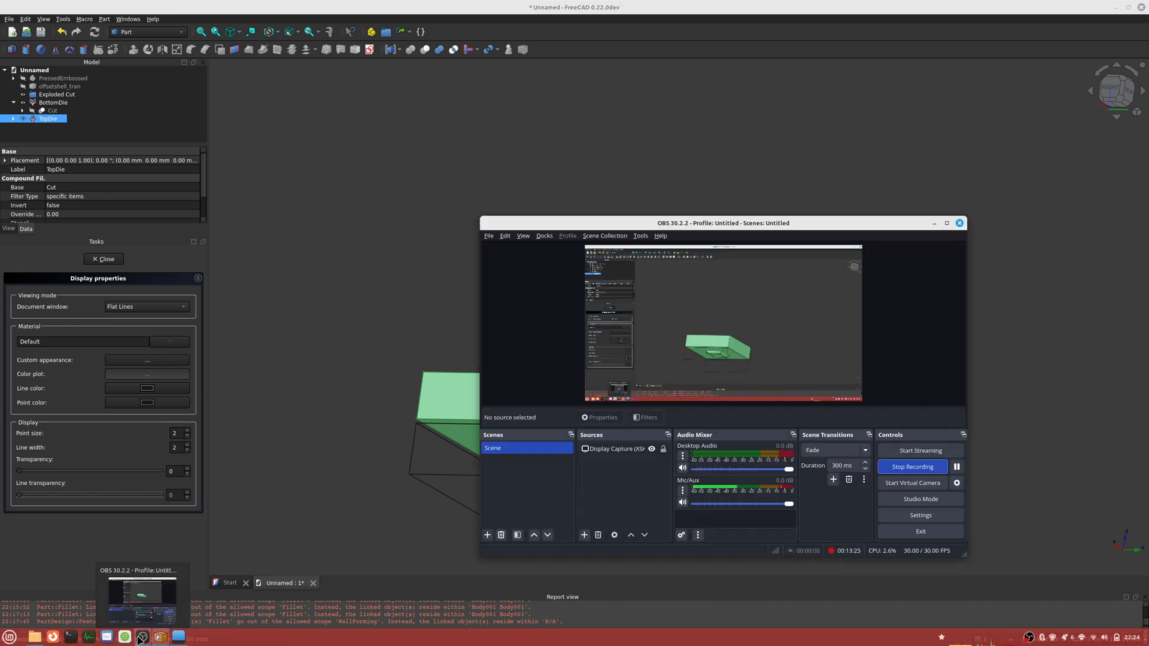